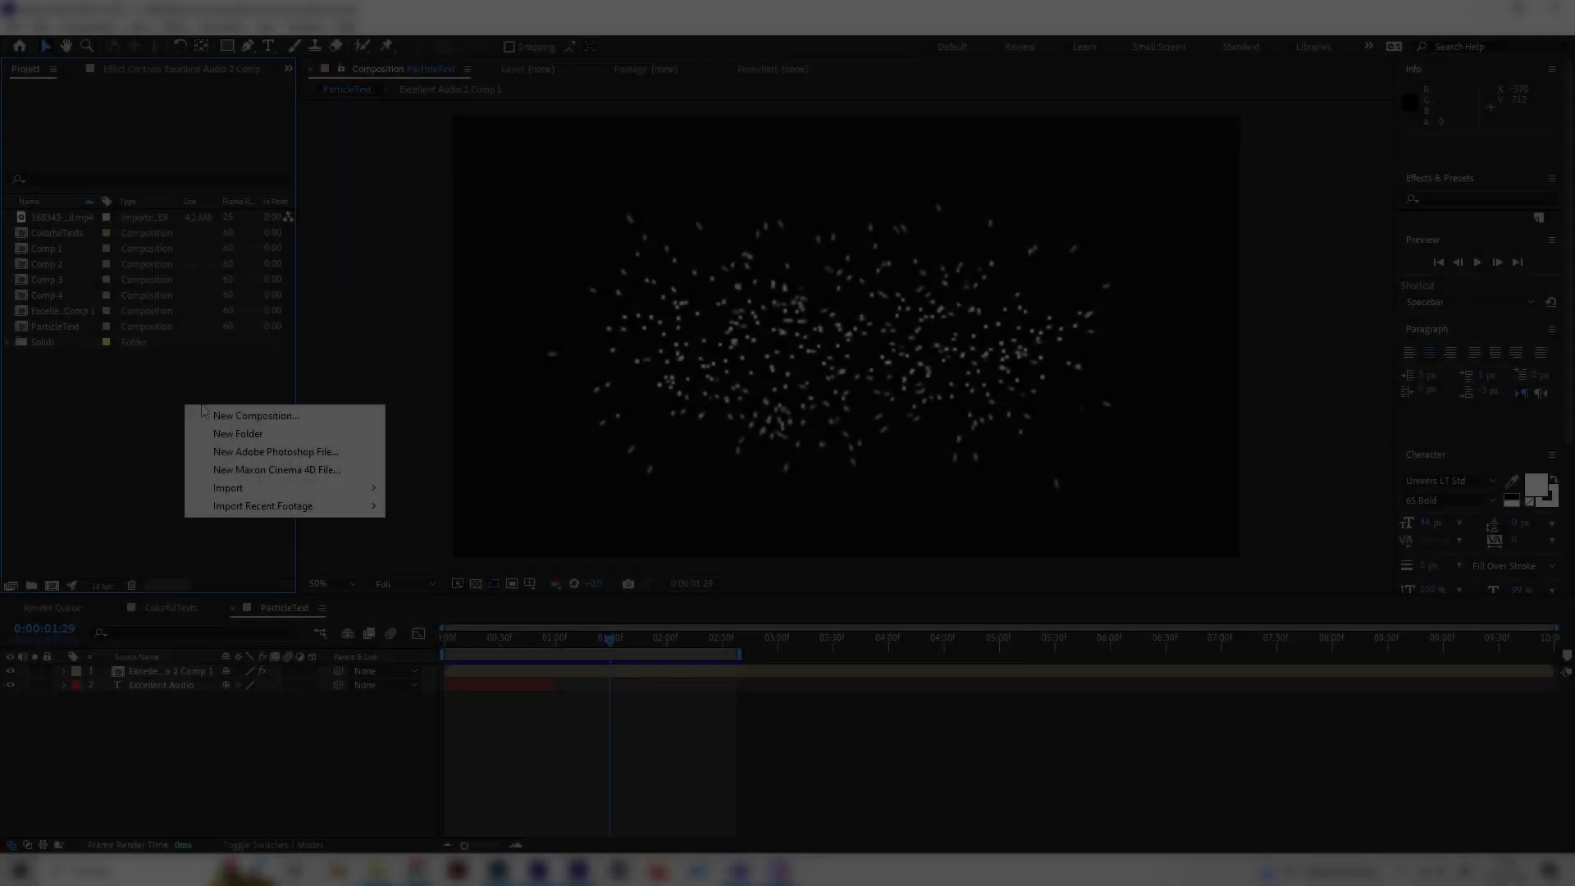
Create Comp 5 with default settings and add a text layer reading 'Be creative.'.
{"action": "left_click", "coordinate": [252, 415]}
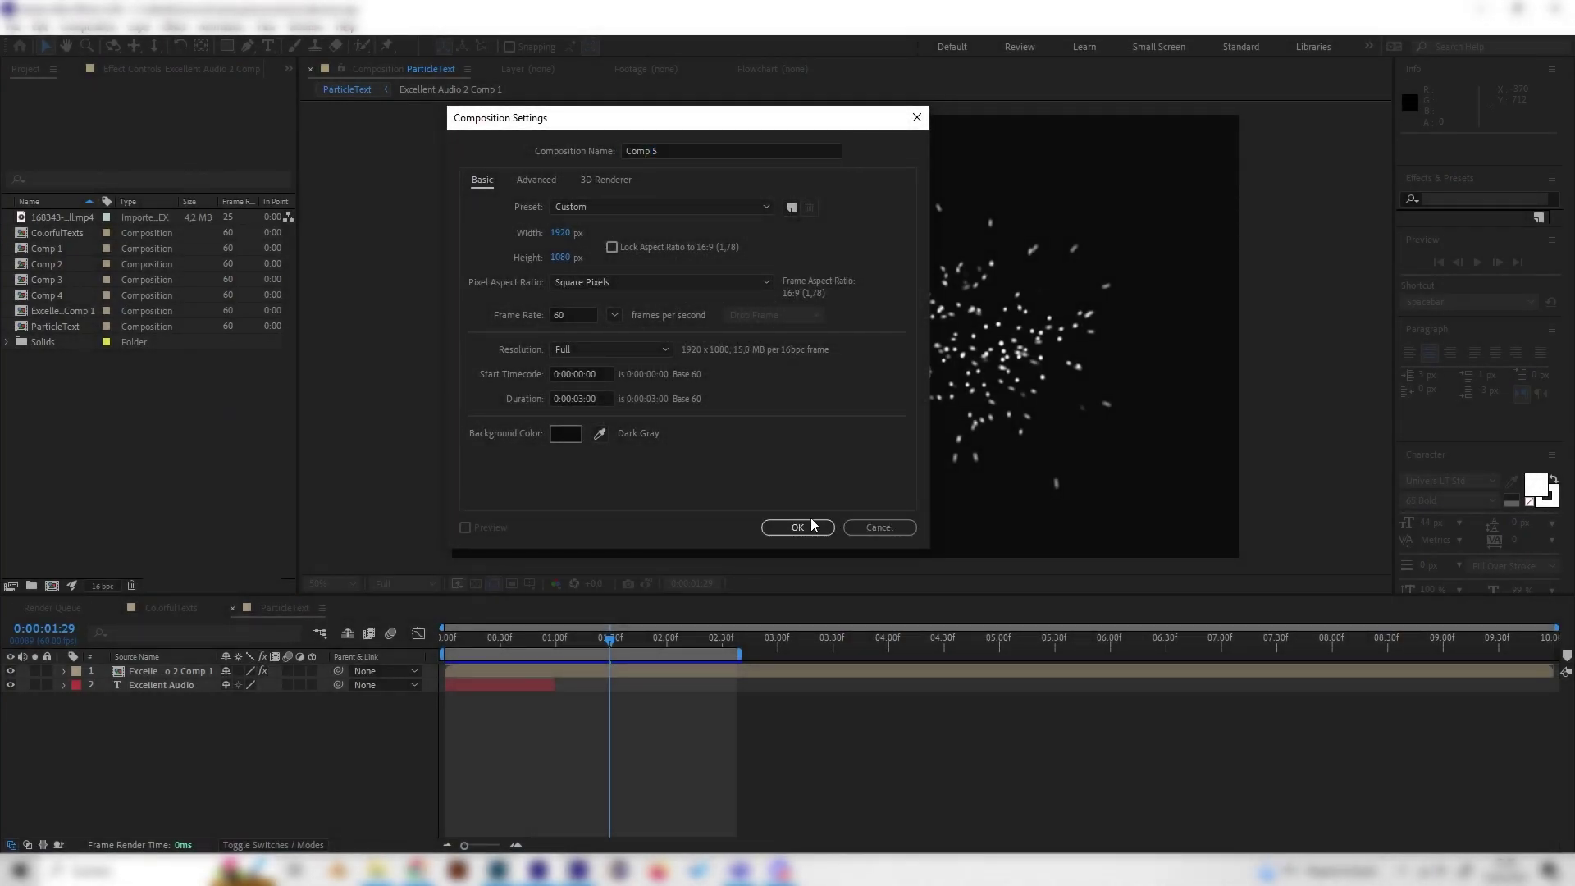
{"action": "left_click", "coordinate": [797, 527]}
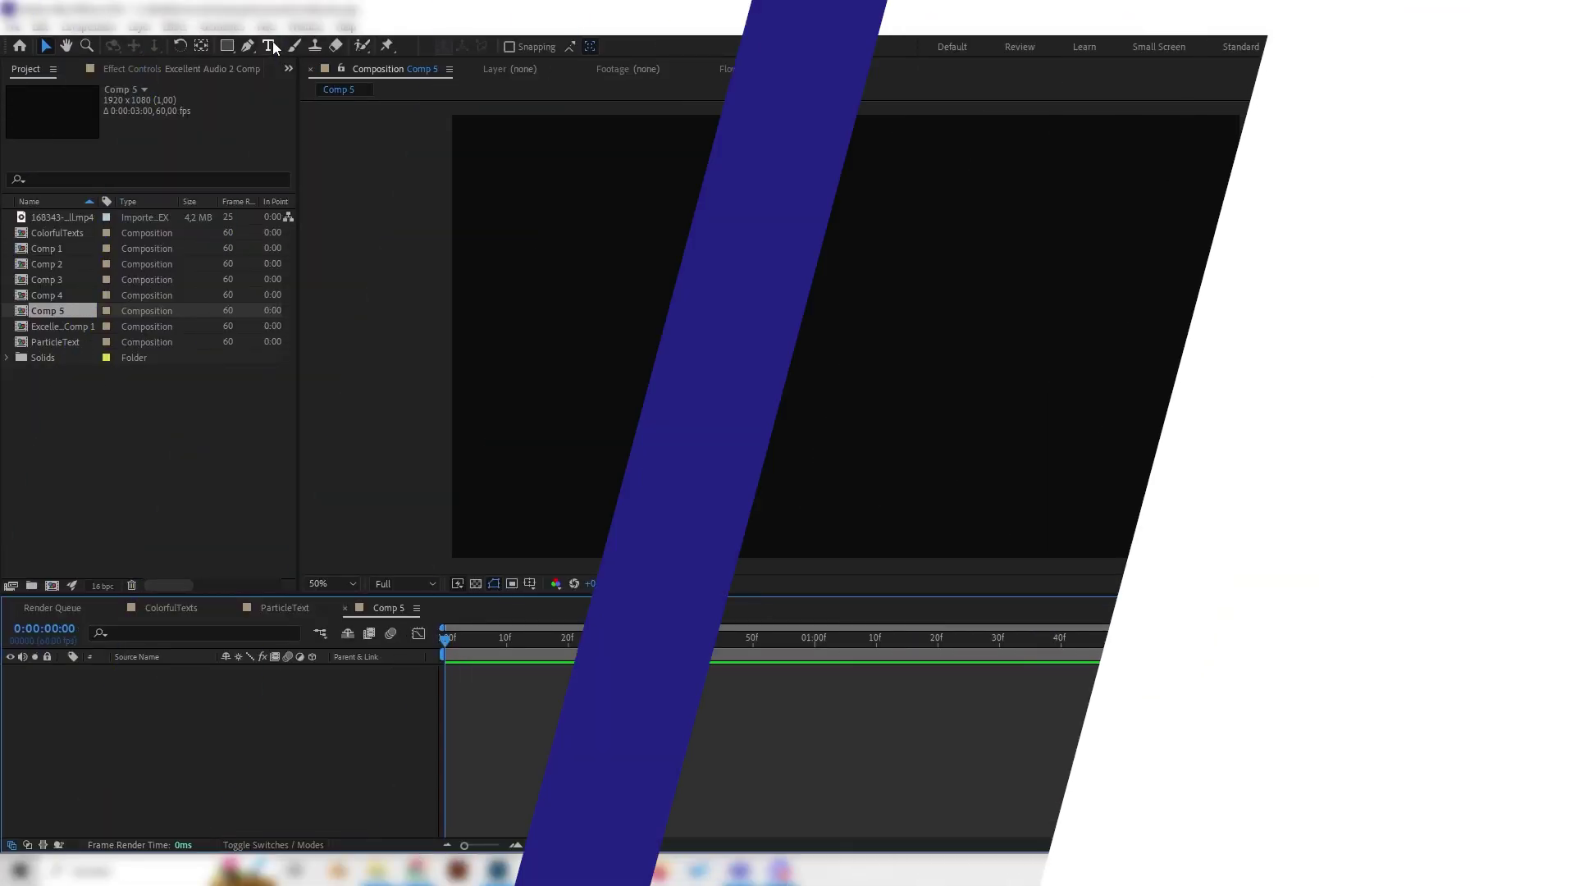
{"action": "left_click", "coordinate": [268, 46]}
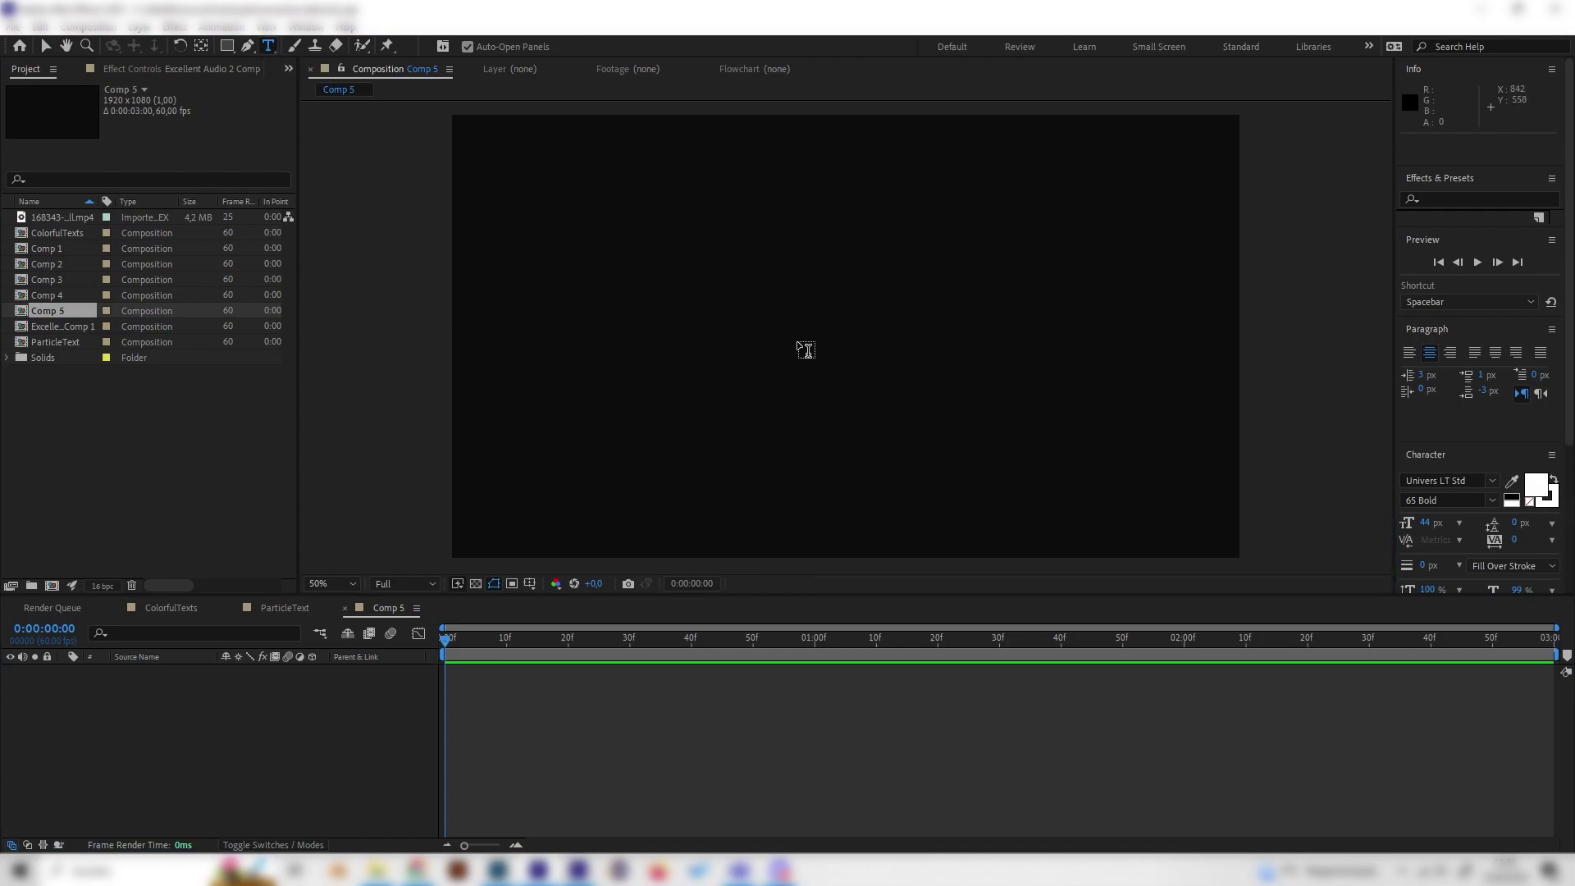
{"action": "left_click", "coordinate": [797, 340]}
{"action": "type", "text": "Be "}
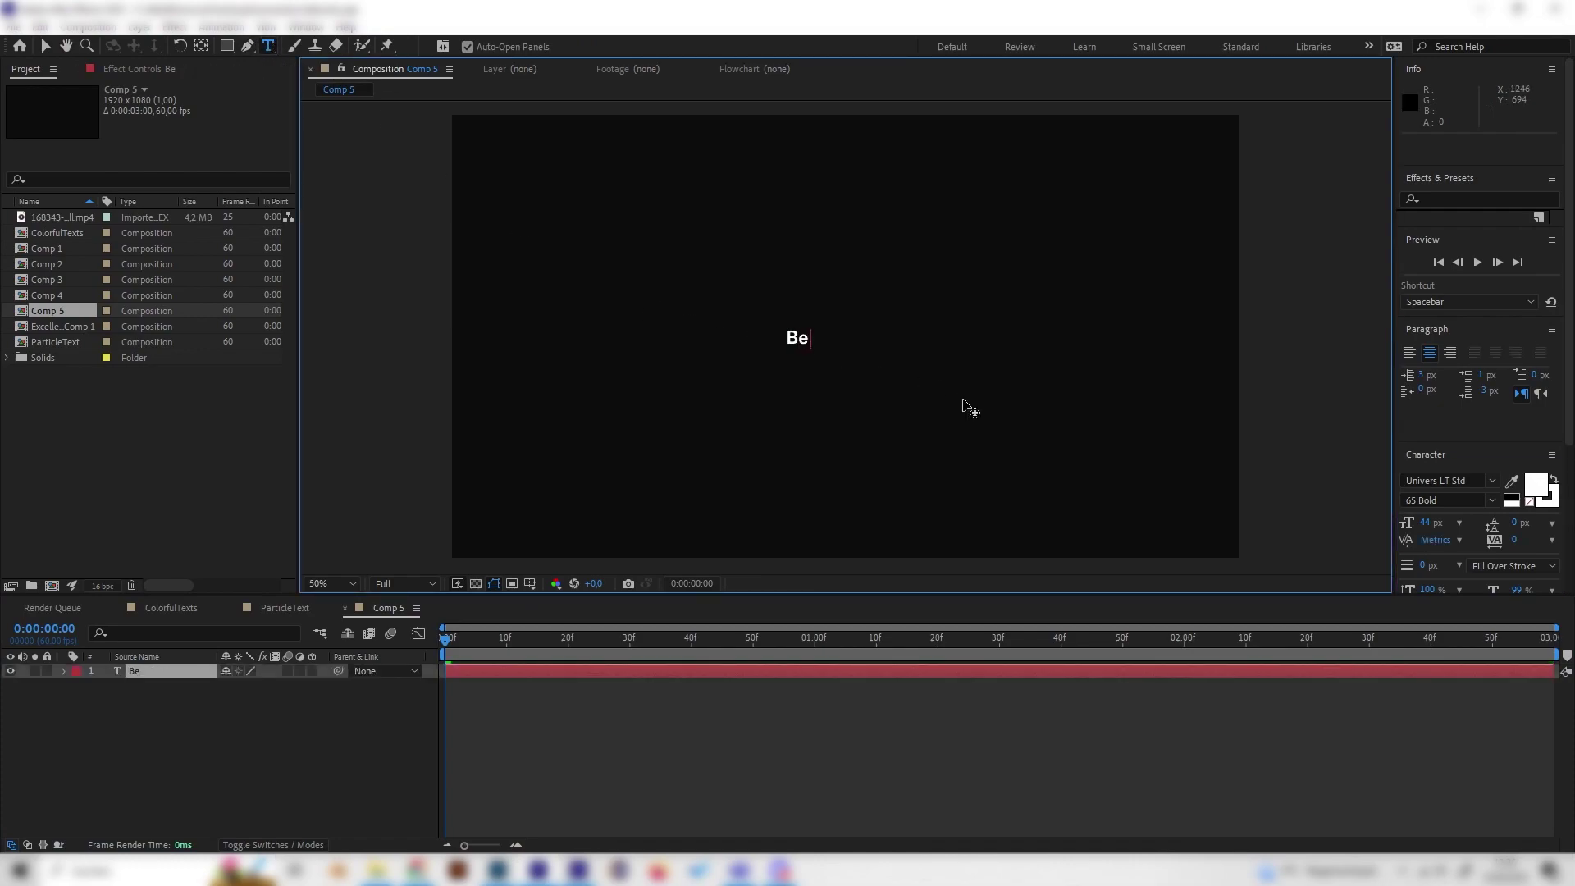
{"action": "type", "text": "creati"}
{"action": "type", "text": "ve."}
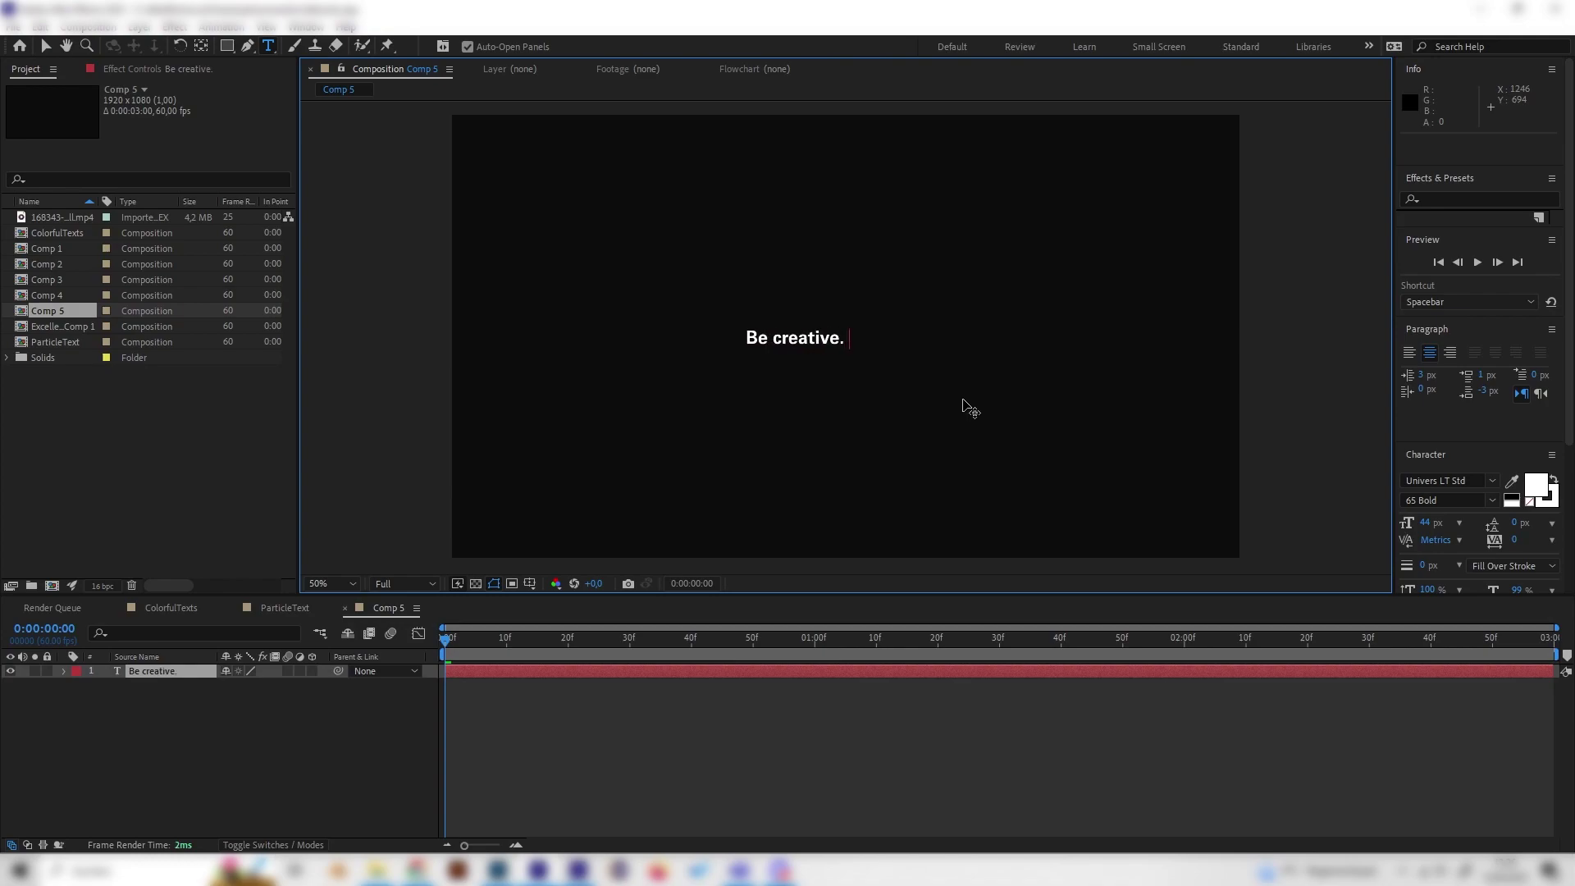
Scale the 'Be creative.' text layer up to about 344%.
{"action": "left_click", "coordinate": [149, 701]}
{"action": "left_click", "coordinate": [146, 670]}
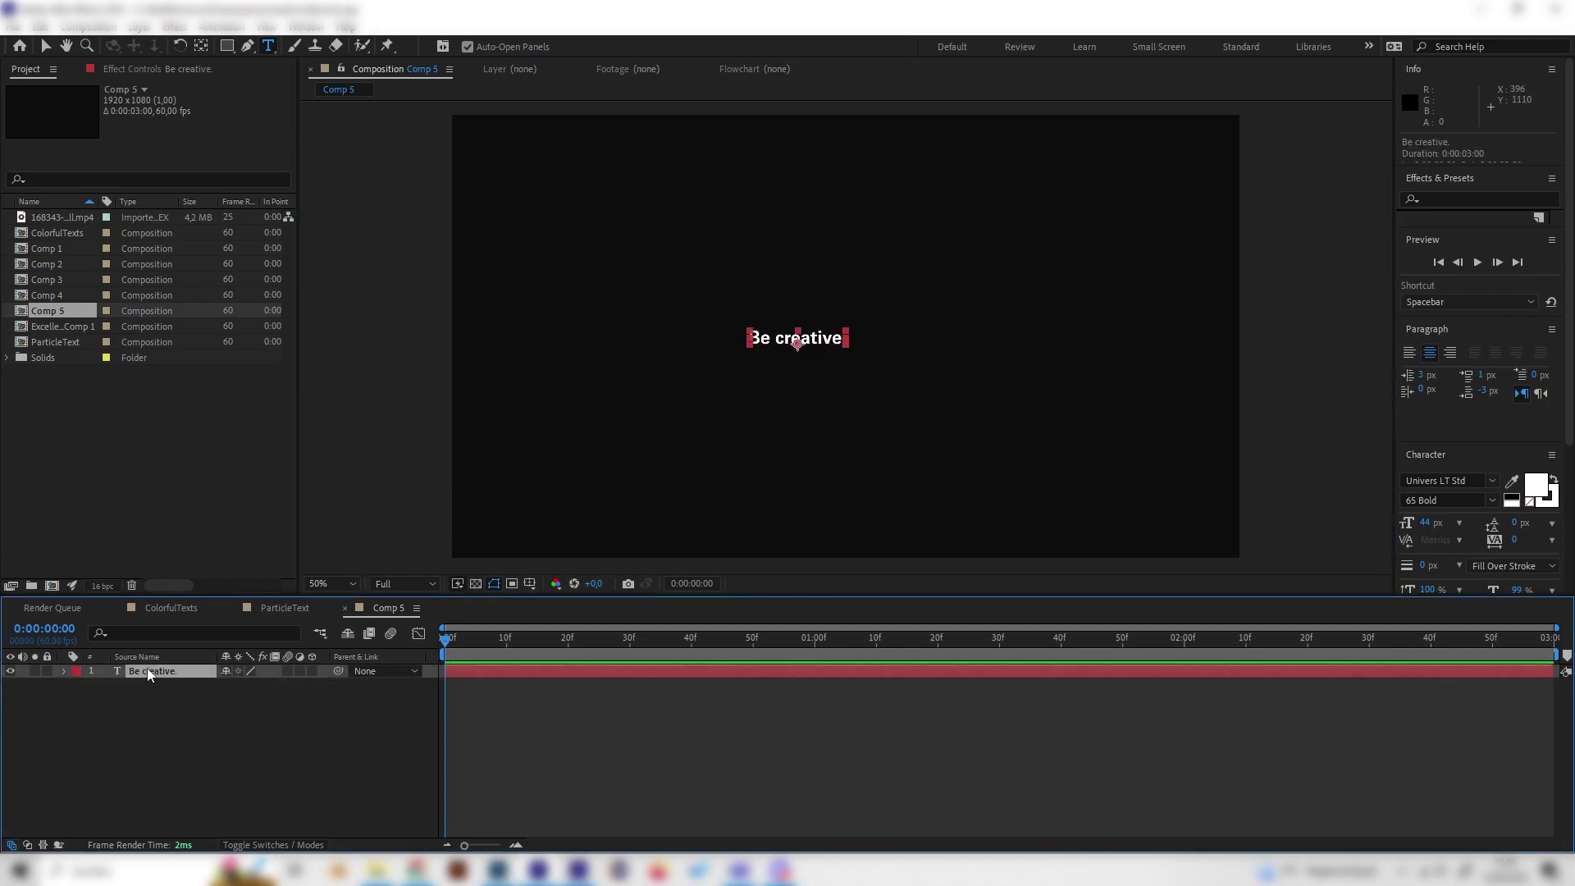
{"action": "key", "text": "s"}
{"action": "left_click_drag", "start_coordinate": [273, 686], "coordinate": [471, 683]}
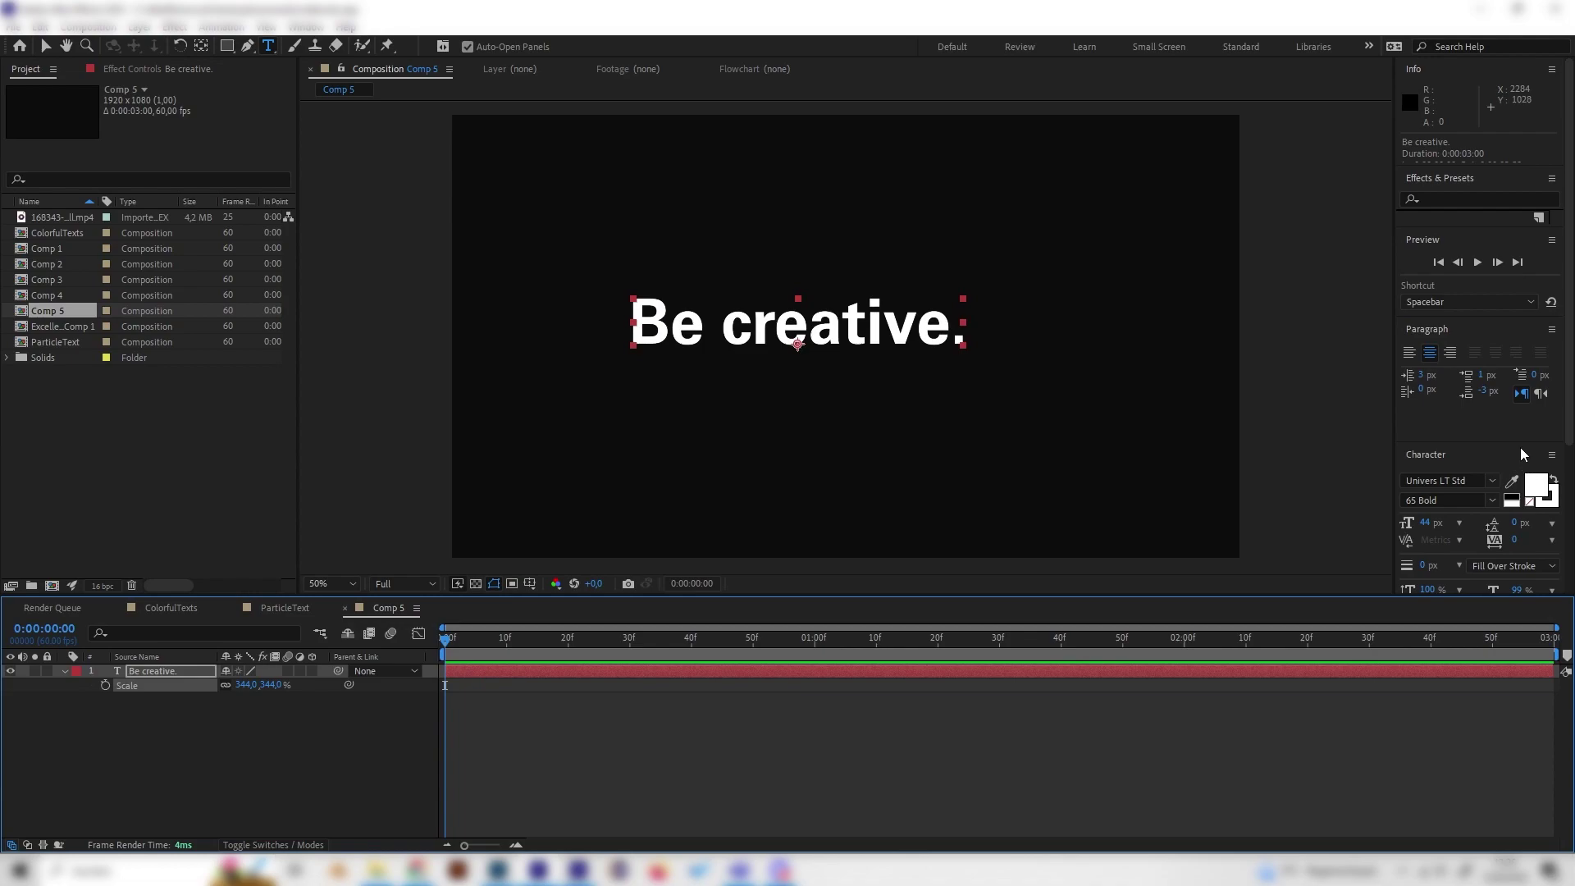
{"action": "scroll", "coordinate": [1520, 453], "scroll_direction": "down", "scroll_amount": 3}
Centre the text horizontally and vertically in Comp 5.
{"action": "left_click", "coordinate": [1439, 585]}
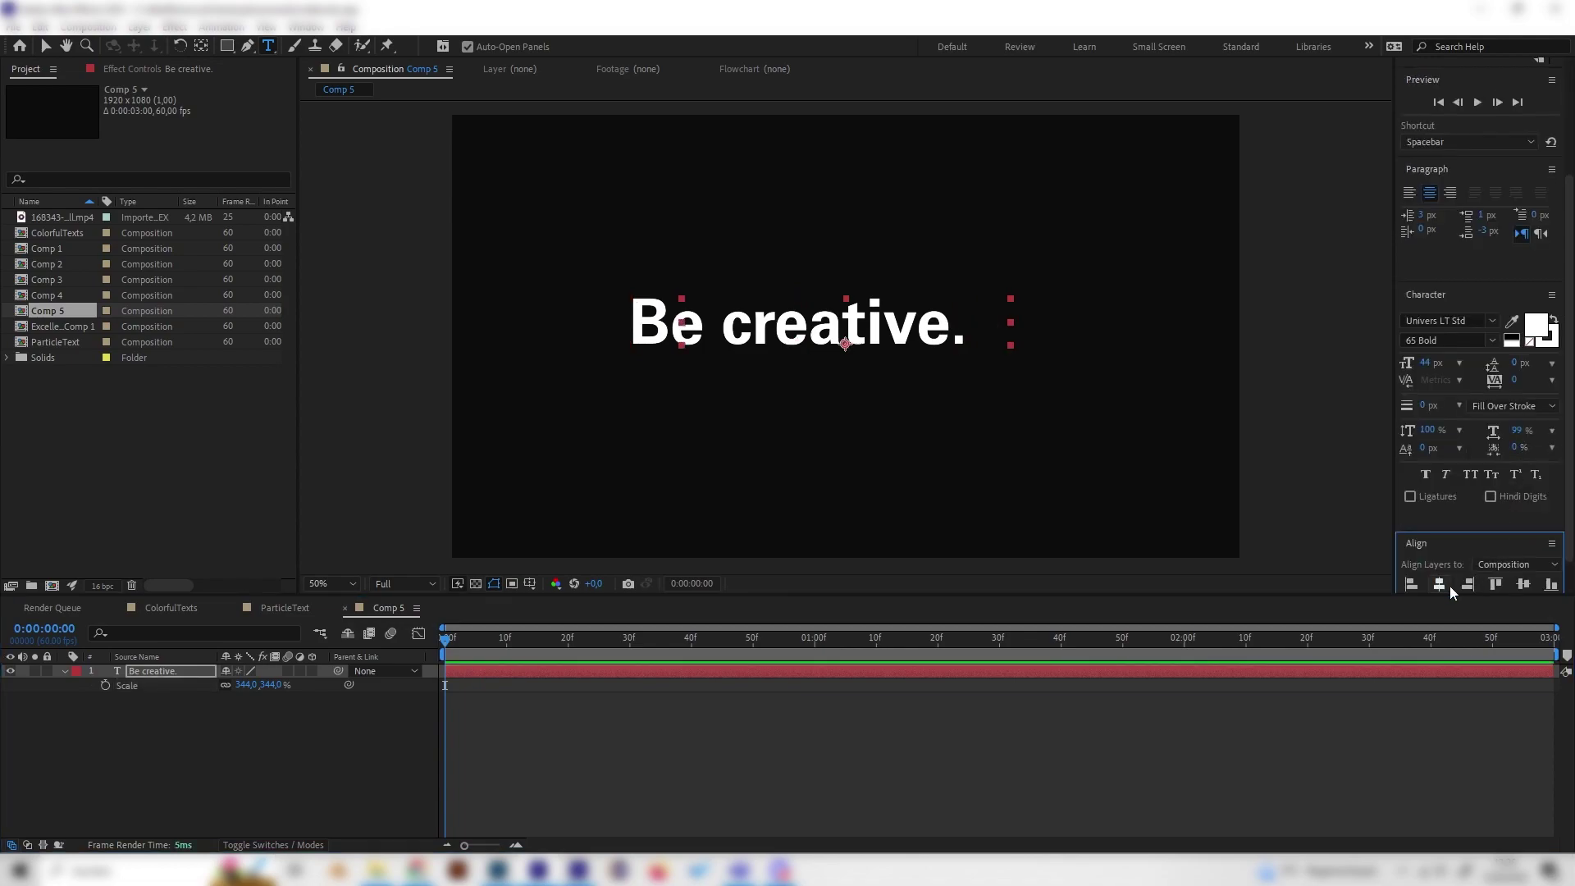
{"action": "left_click", "coordinate": [1525, 585]}
{"action": "scroll", "coordinate": [1526, 544], "scroll_direction": "down", "scroll_amount": 1}
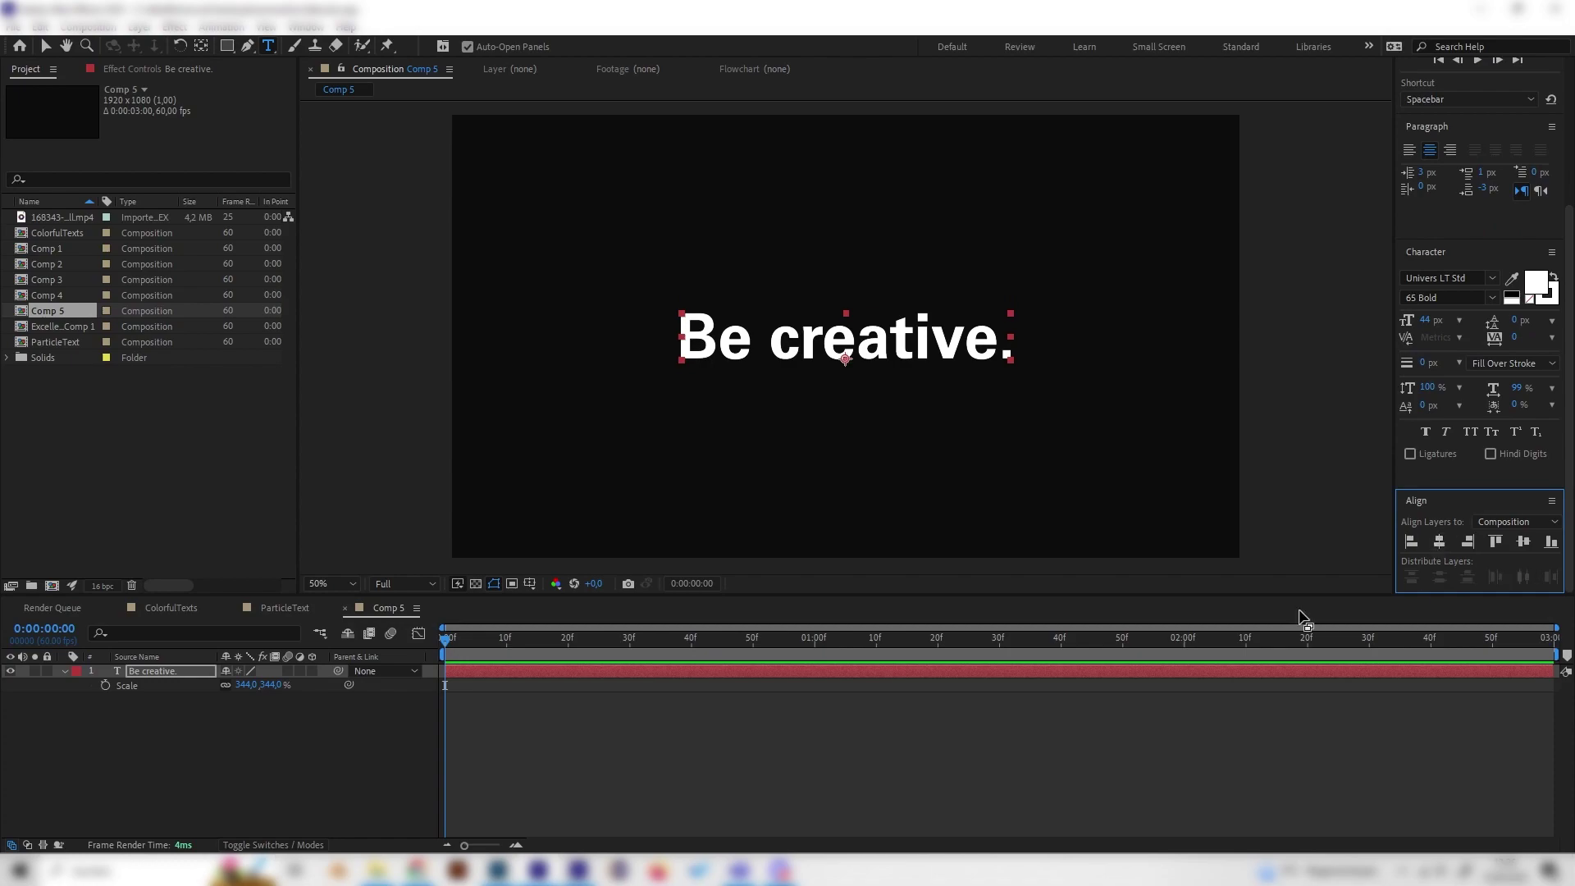
{"action": "left_click", "coordinate": [306, 25]}
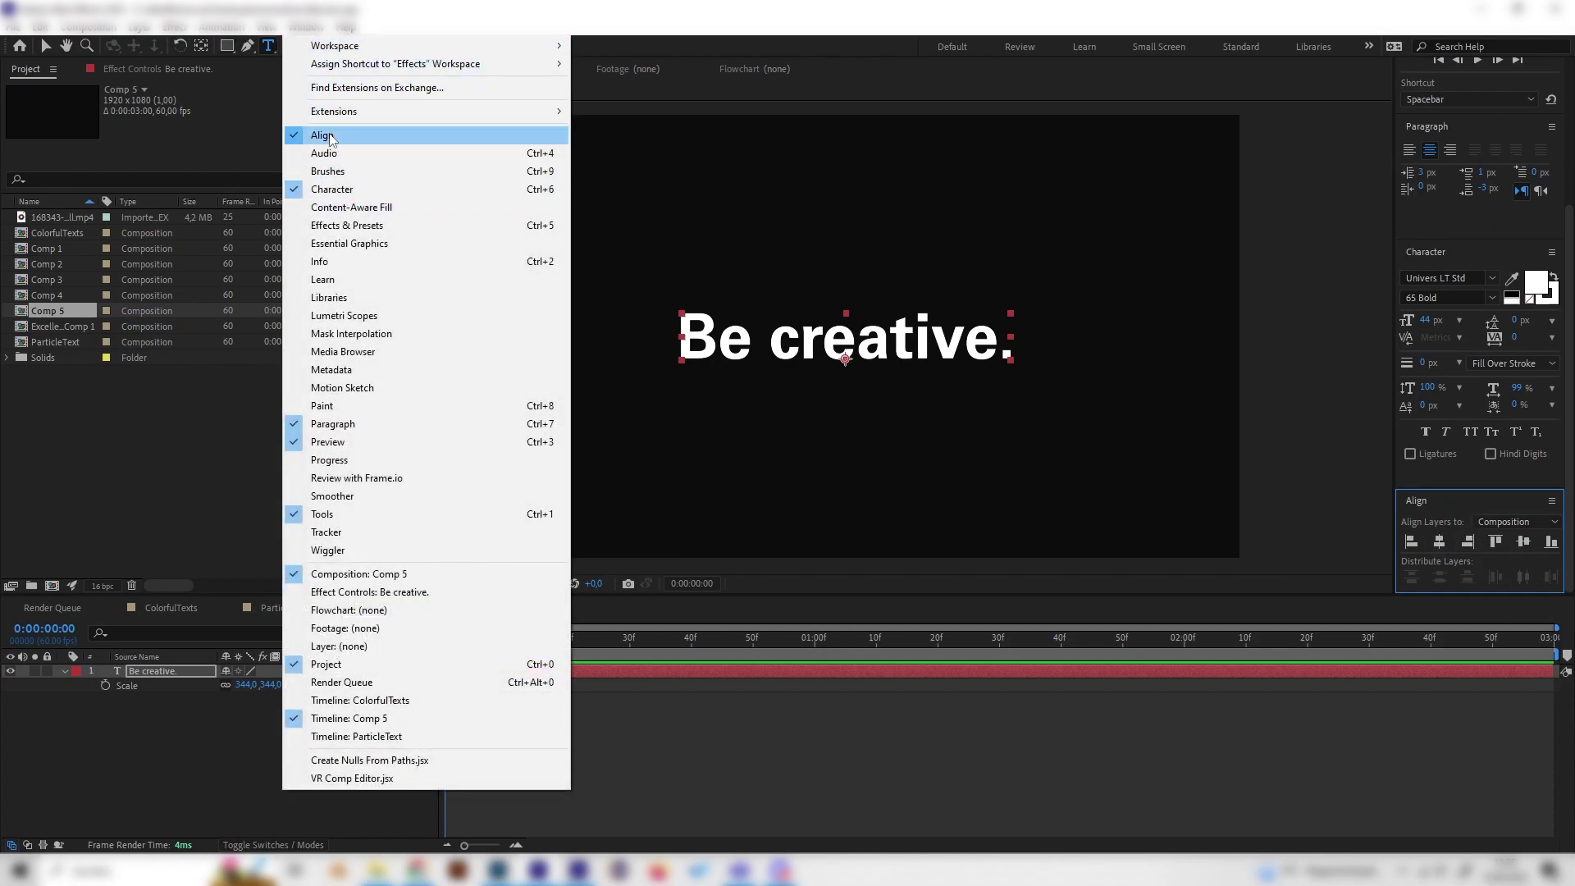
{"action": "left_click", "coordinate": [196, 707]}
{"action": "left_click", "coordinate": [189, 676]}
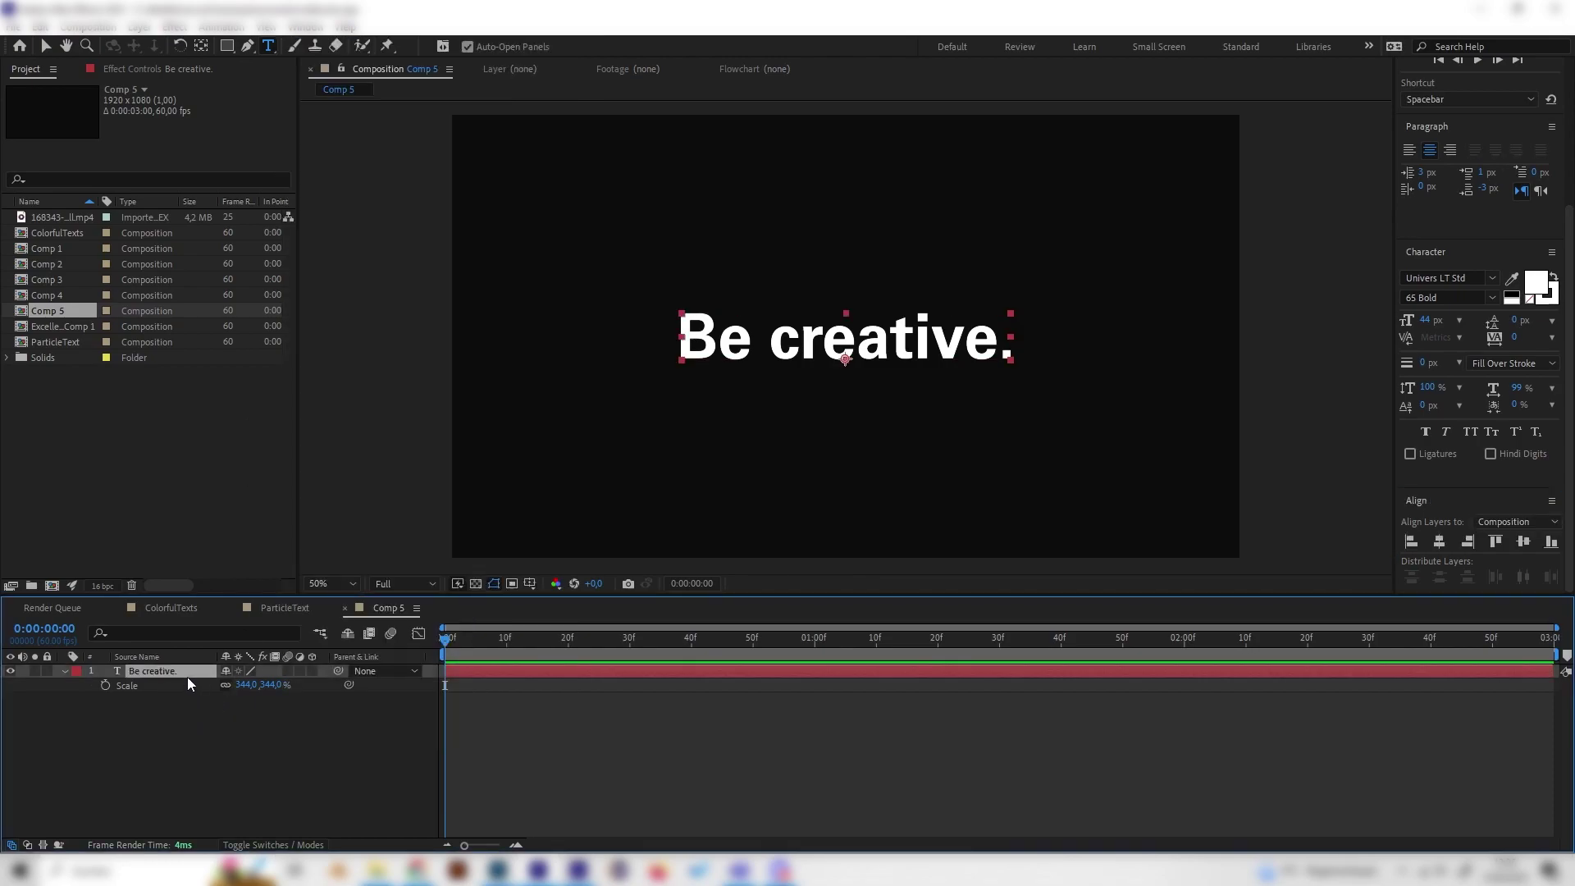
Split the text layer into two pieces at 1:30.
{"action": "left_click_drag", "start_coordinate": [548, 645], "coordinate": [698, 666]}
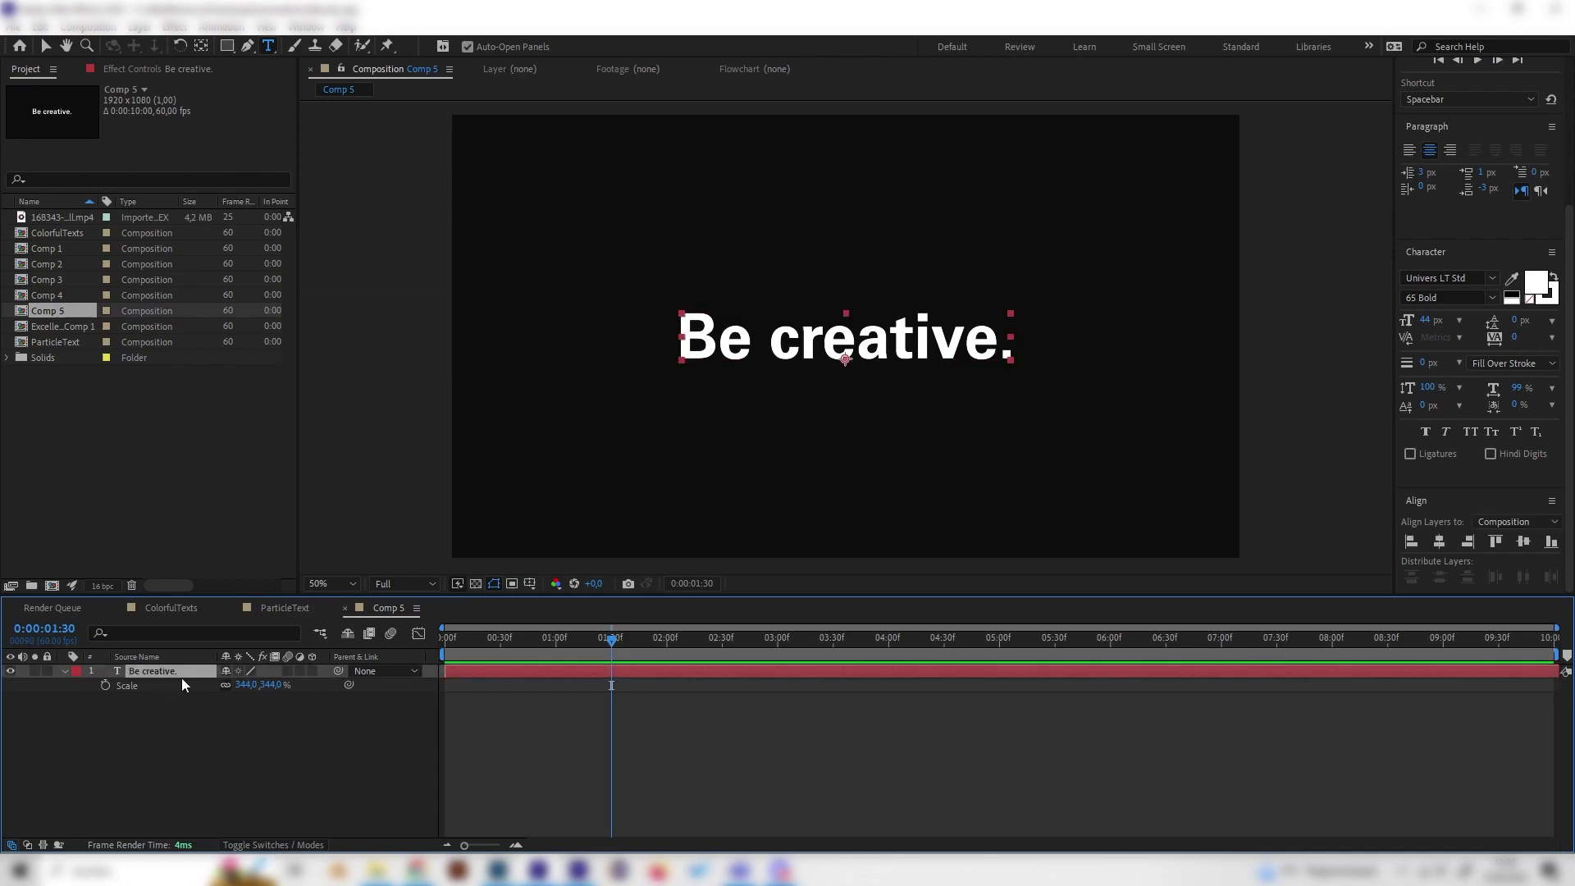
{"action": "key", "text": "ctrl+shift+d"}
{"action": "left_click", "coordinate": [291, 746]}
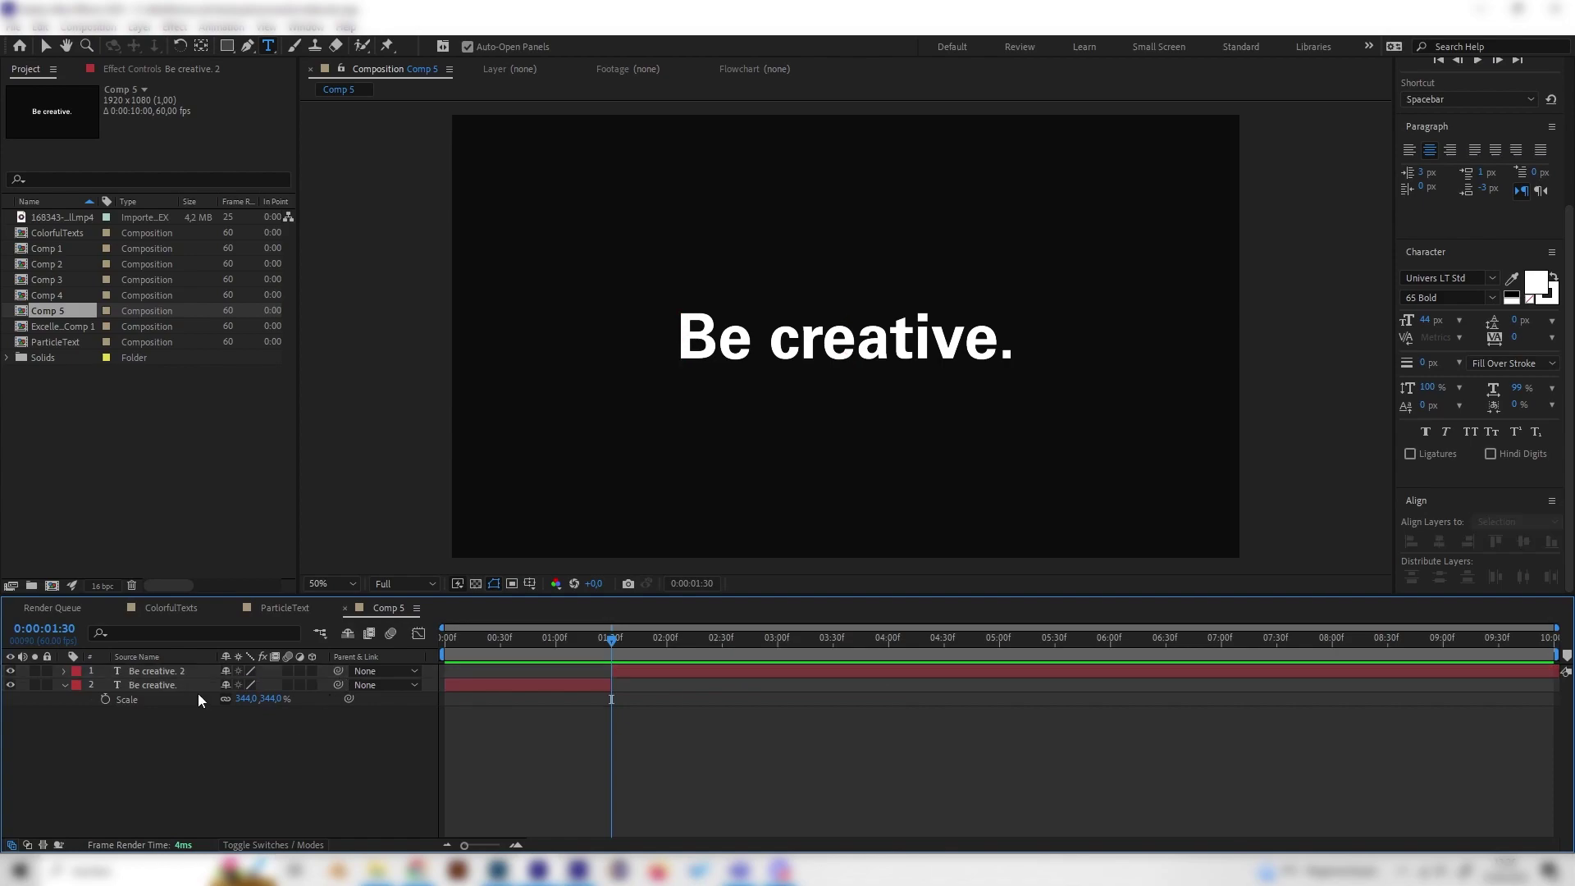
Return the playhead to 1:30 and select the later Be creative. 2 piece.
{"action": "key", "text": "space"}
{"action": "key", "text": "space"}
{"action": "left_click", "coordinate": [535, 685]}
{"action": "left_click", "coordinate": [652, 671]}
{"action": "left_click", "coordinate": [548, 684]}
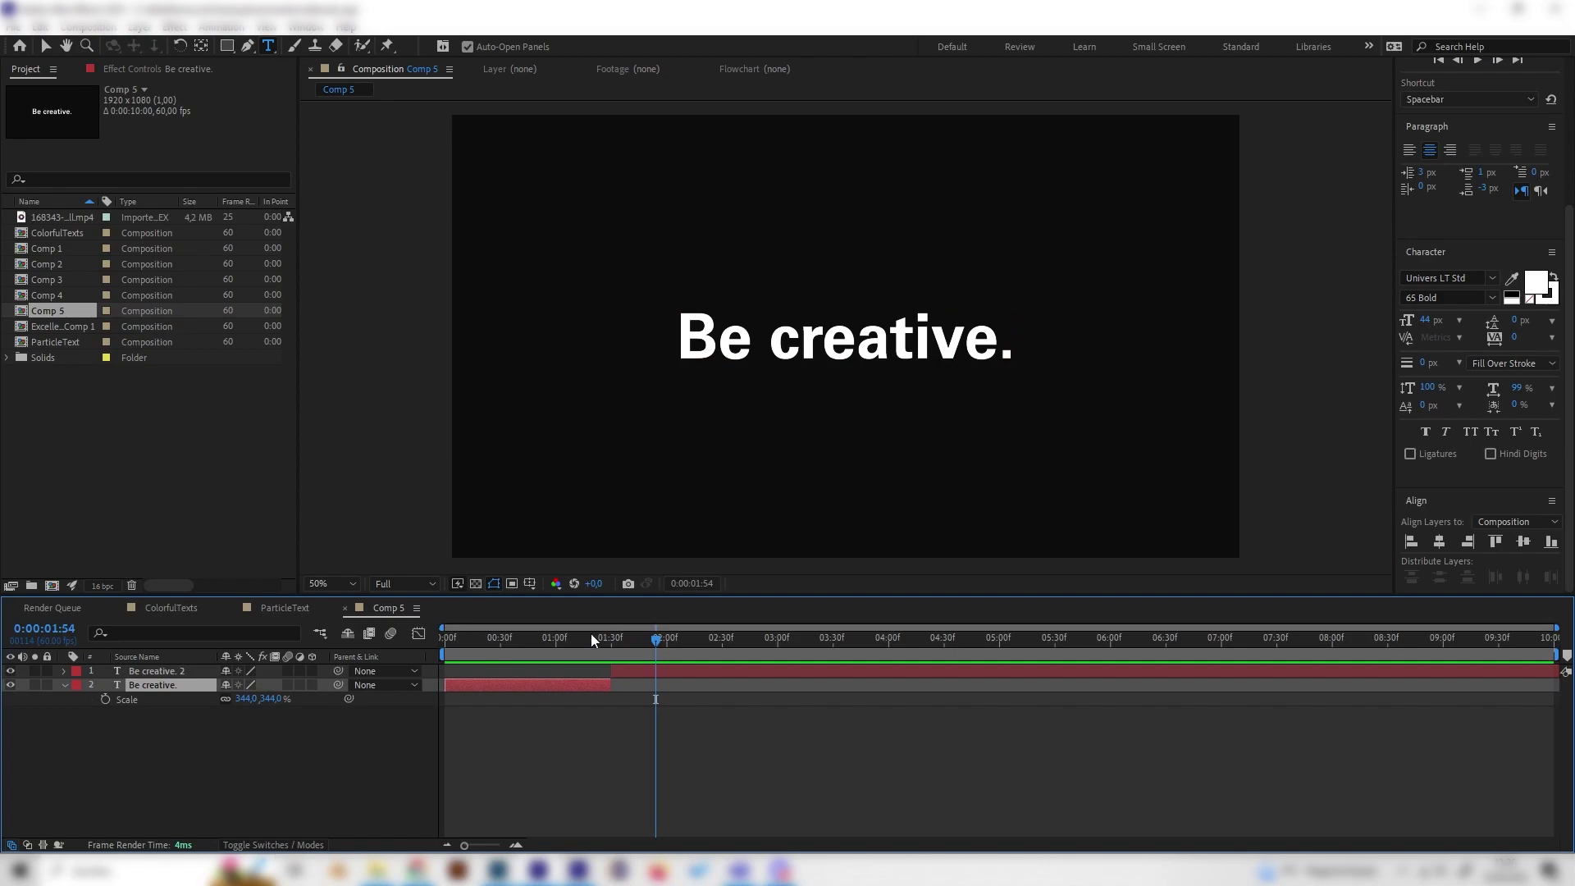
{"action": "left_click_drag", "start_coordinate": [591, 634], "coordinate": [608, 638]}
{"action": "left_click", "coordinate": [619, 670]}
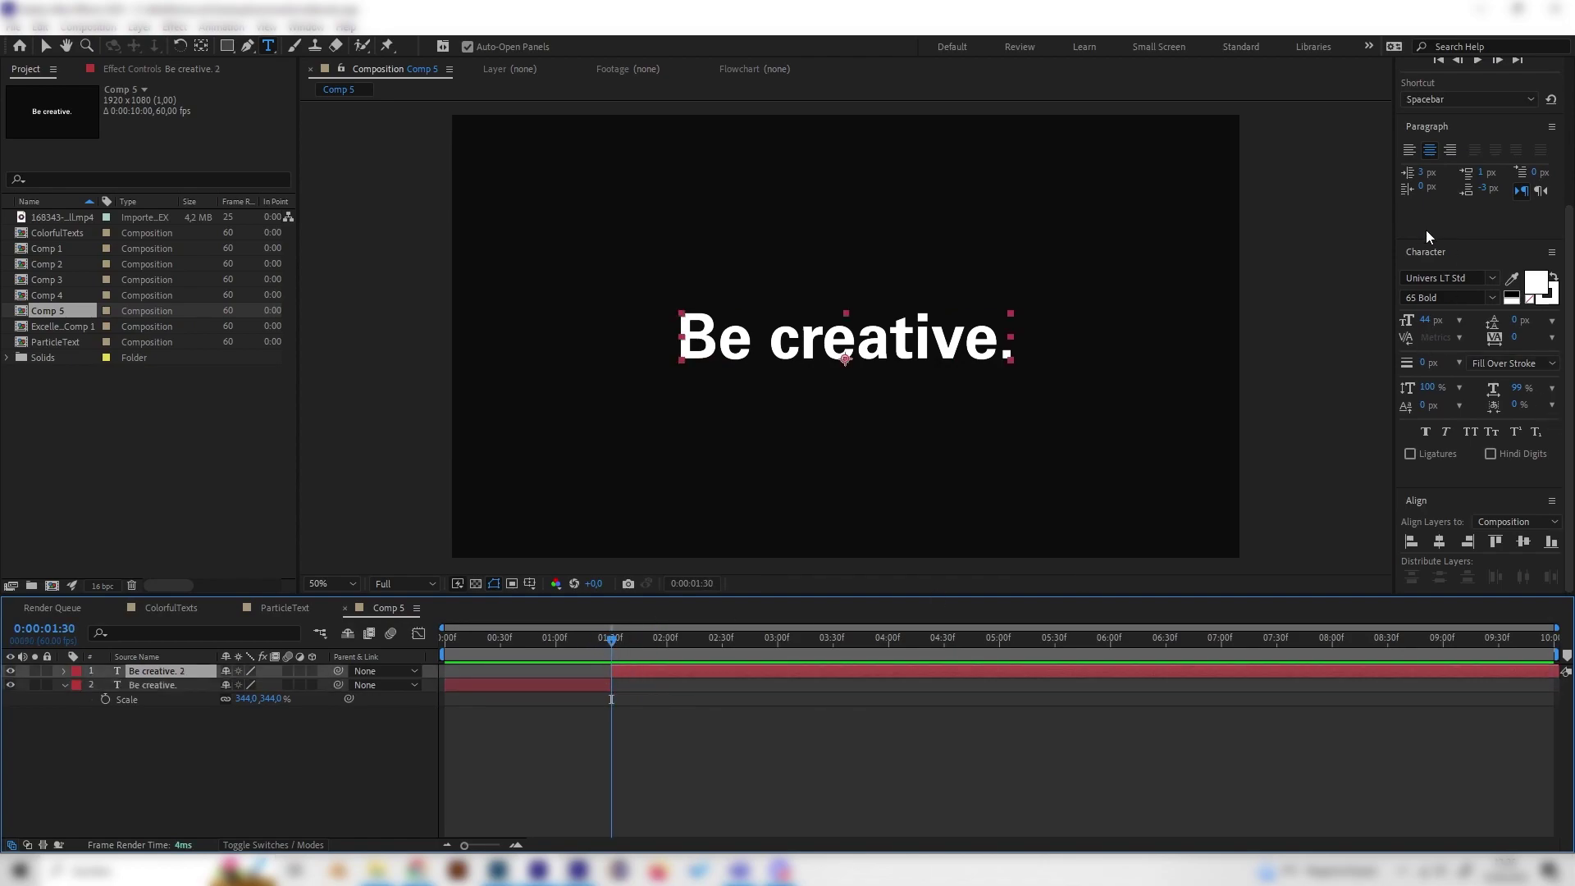
{"action": "scroll", "coordinate": [1426, 231], "scroll_direction": "up", "scroll_amount": 3}
Search 'cc star burst', apply CC Star Burst to Be creative. 2, and scrub the preview.
{"action": "left_click", "coordinate": [1443, 200]}
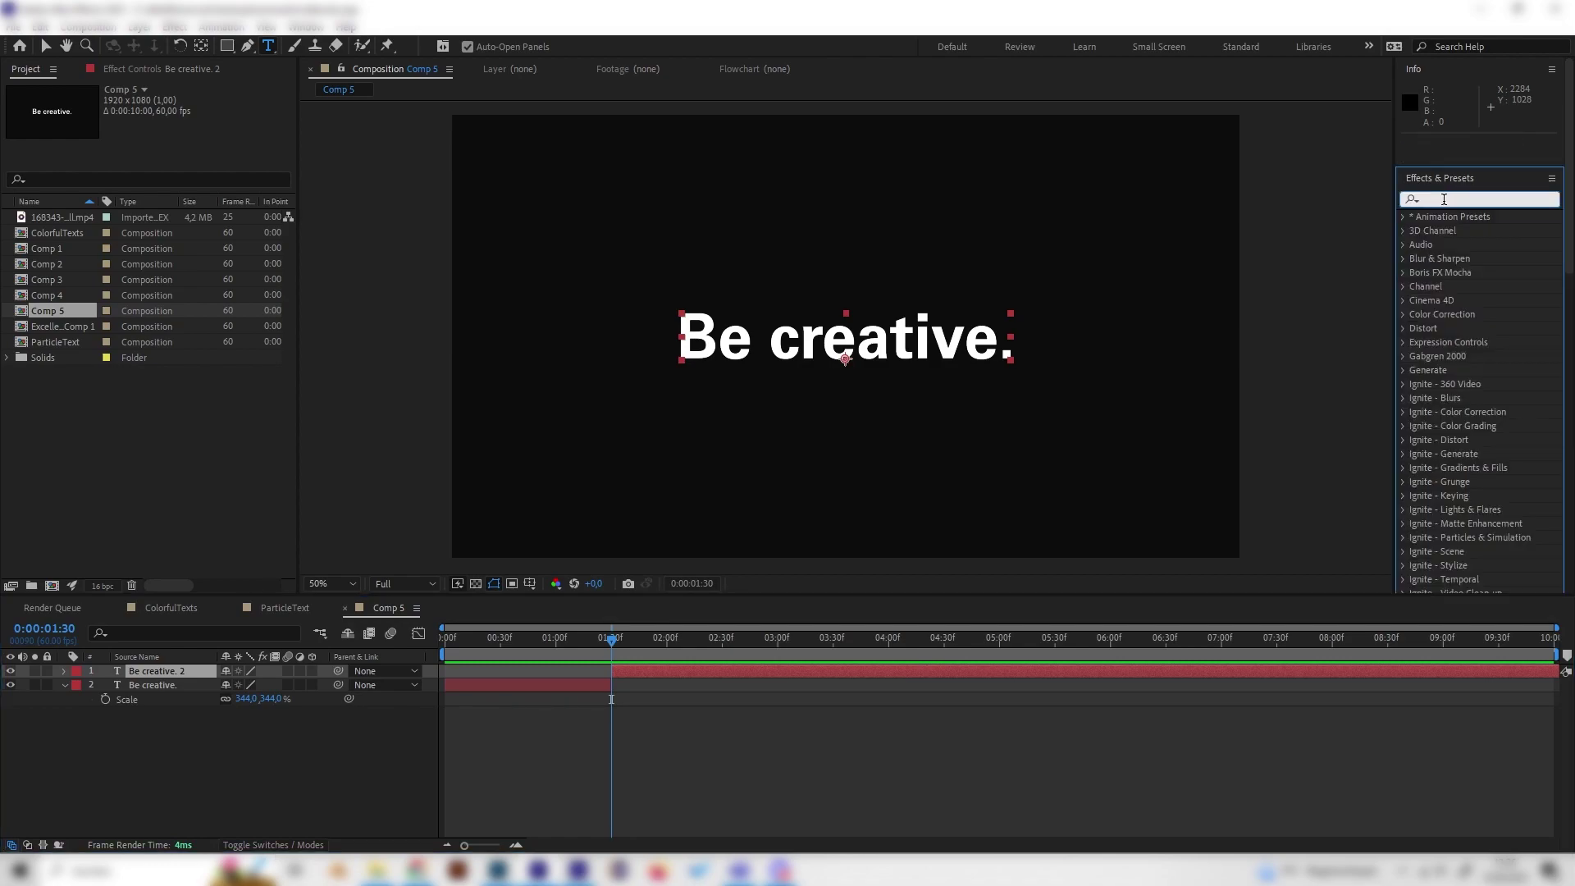
{"action": "type", "text": "cc star burst"}
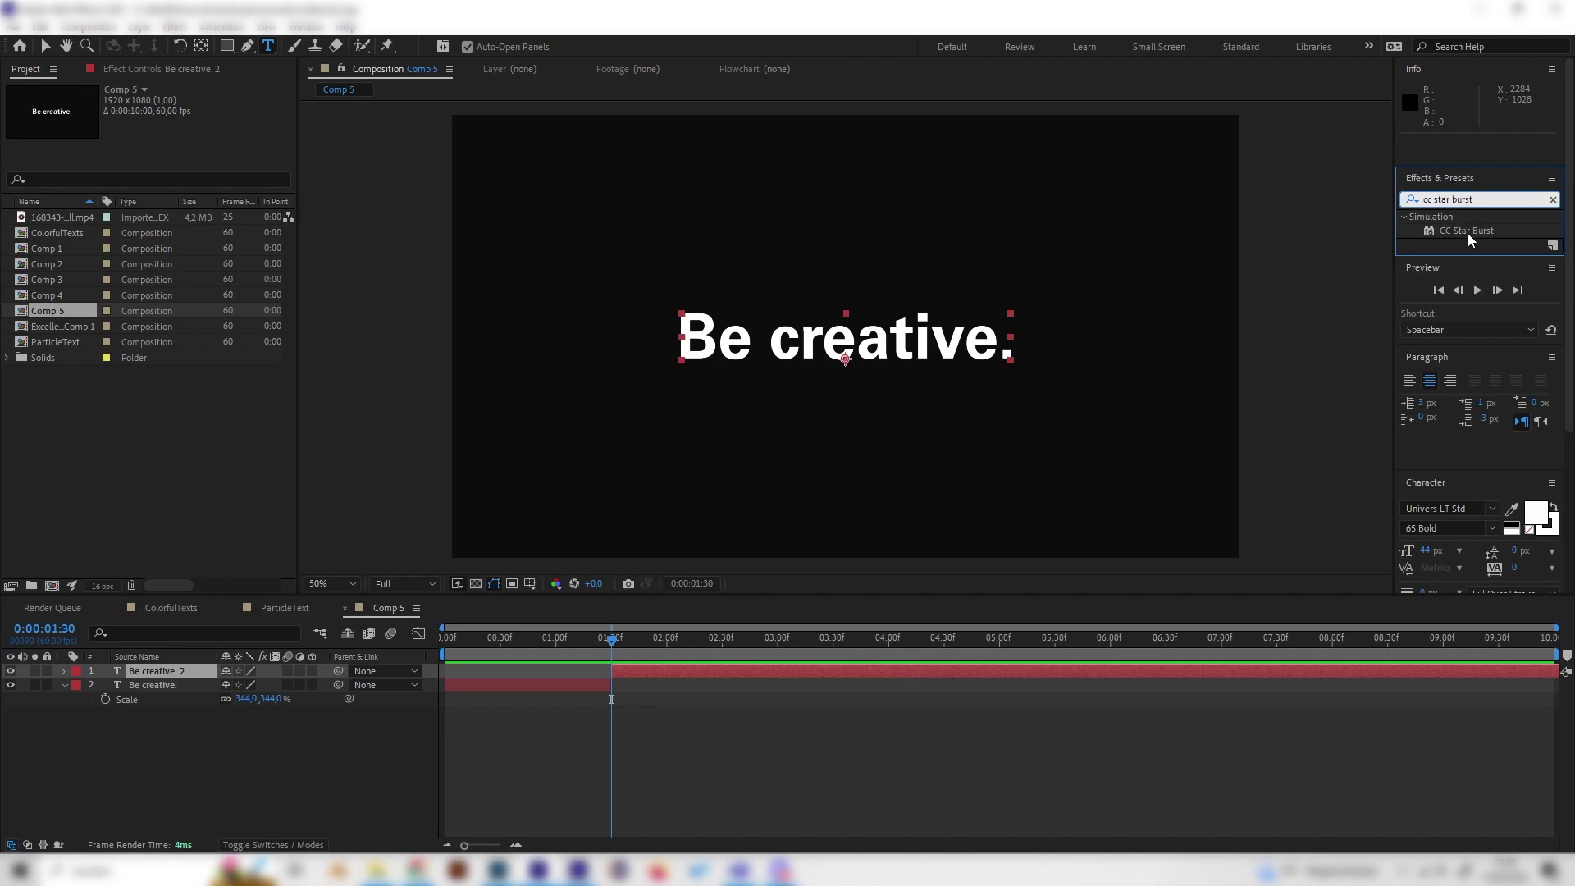
{"action": "left_click_drag", "start_coordinate": [1468, 233], "coordinate": [208, 674]}
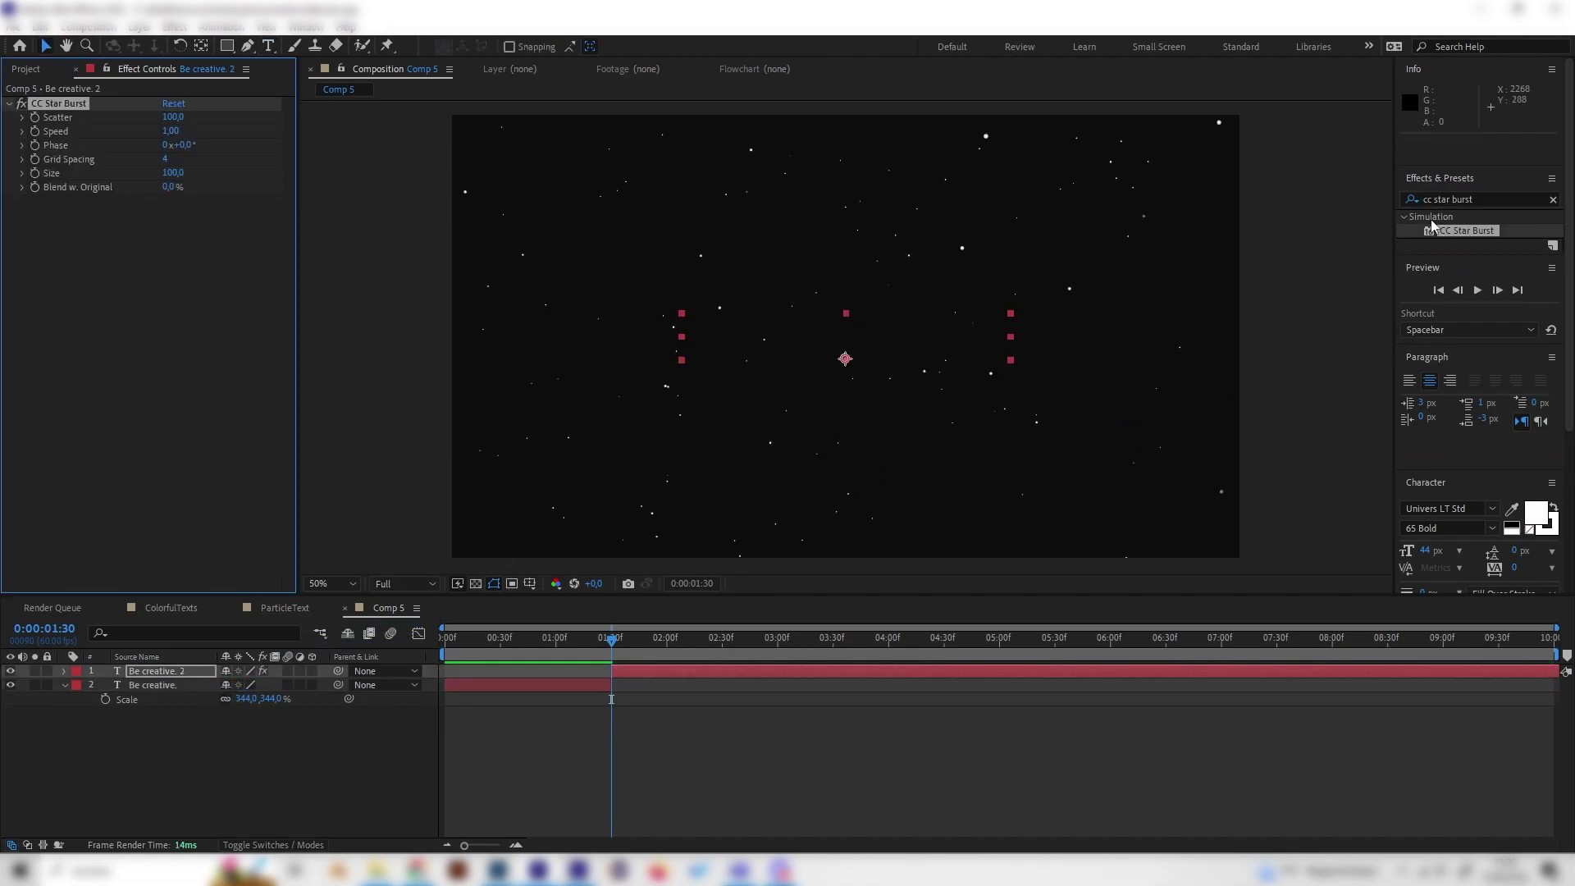
{"action": "mouse_move", "coordinate": [573, 634]}
{"action": "left_mouse_down"}
{"action": "mouse_move", "coordinate": [789, 627]}
{"action": "mouse_move", "coordinate": [612, 620]}
{"action": "left_mouse_up"}
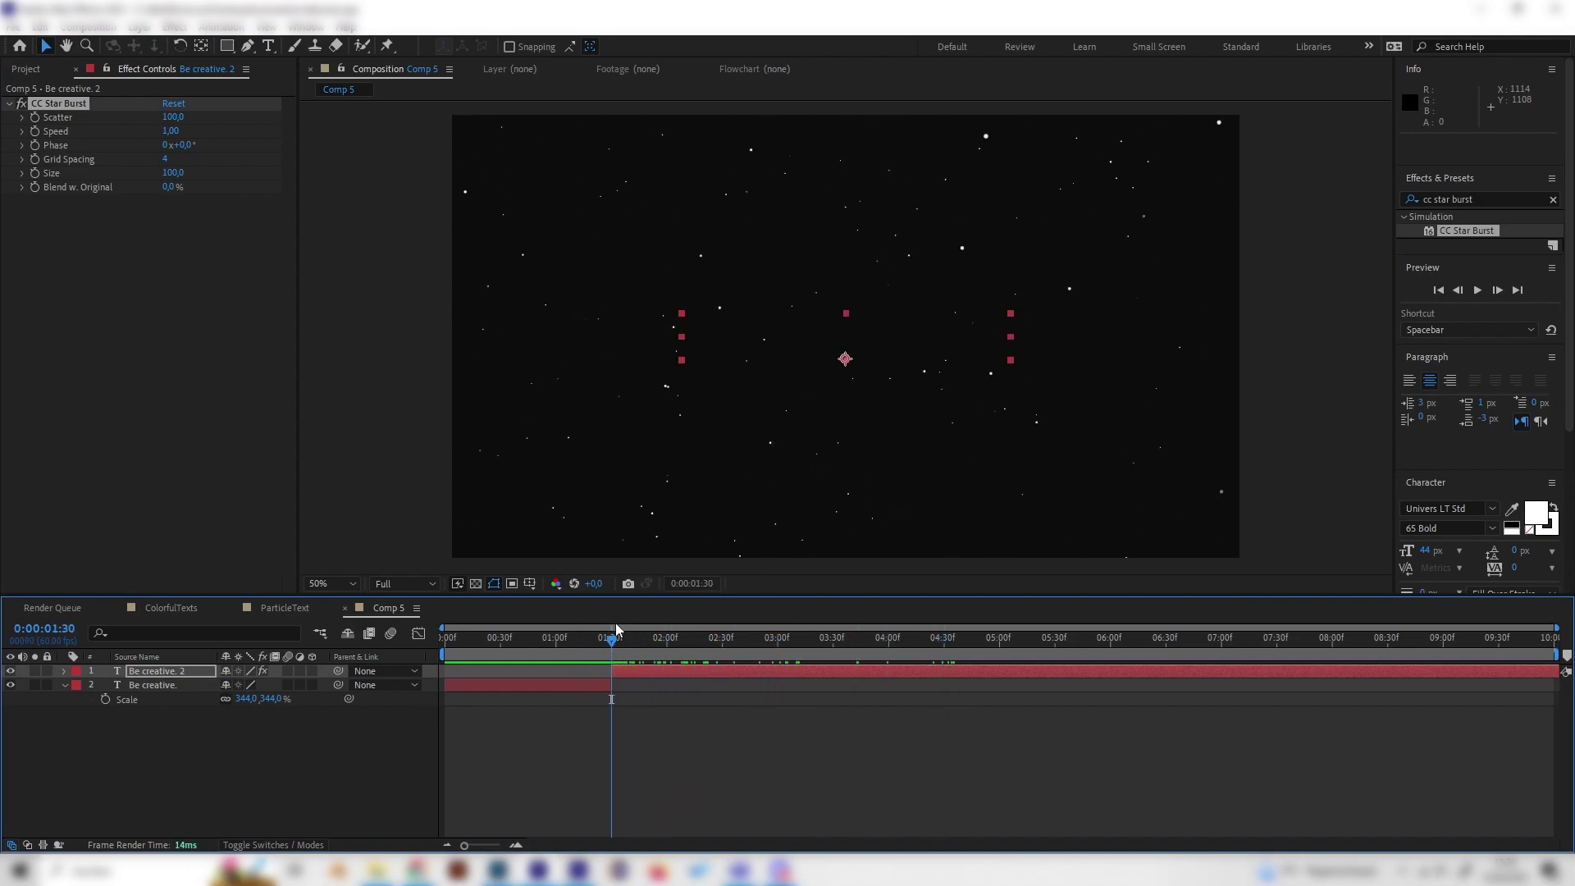
At 1:30, set CC Star Burst Speed and Scatter both to 0.
{"action": "left_click", "coordinate": [470, 734]}
{"action": "left_click", "coordinate": [204, 671]}
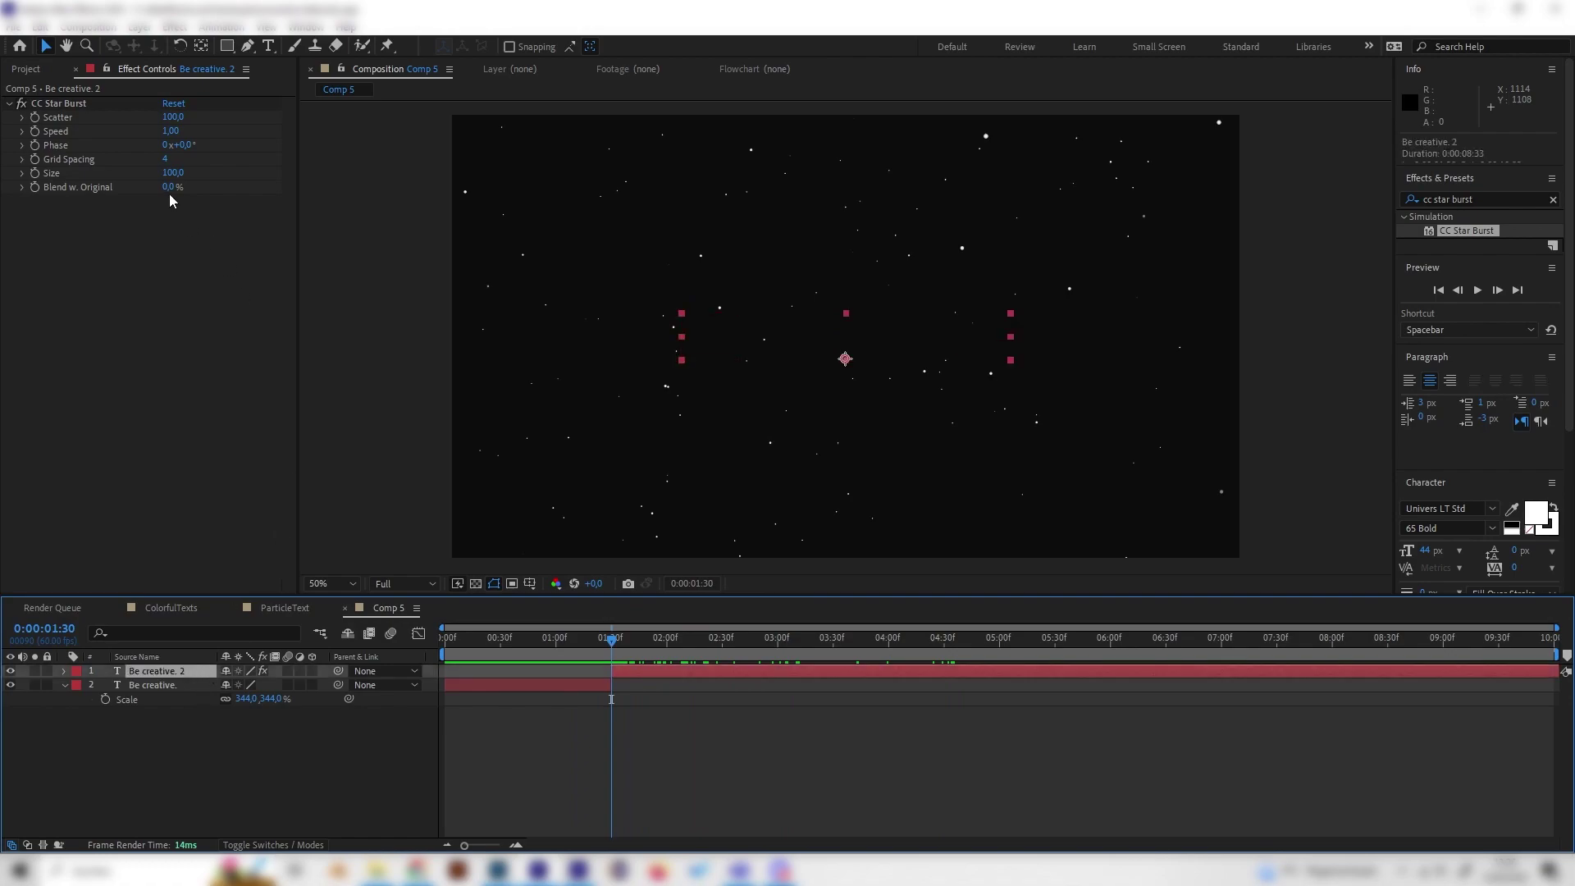
{"action": "left_click", "coordinate": [170, 131]}
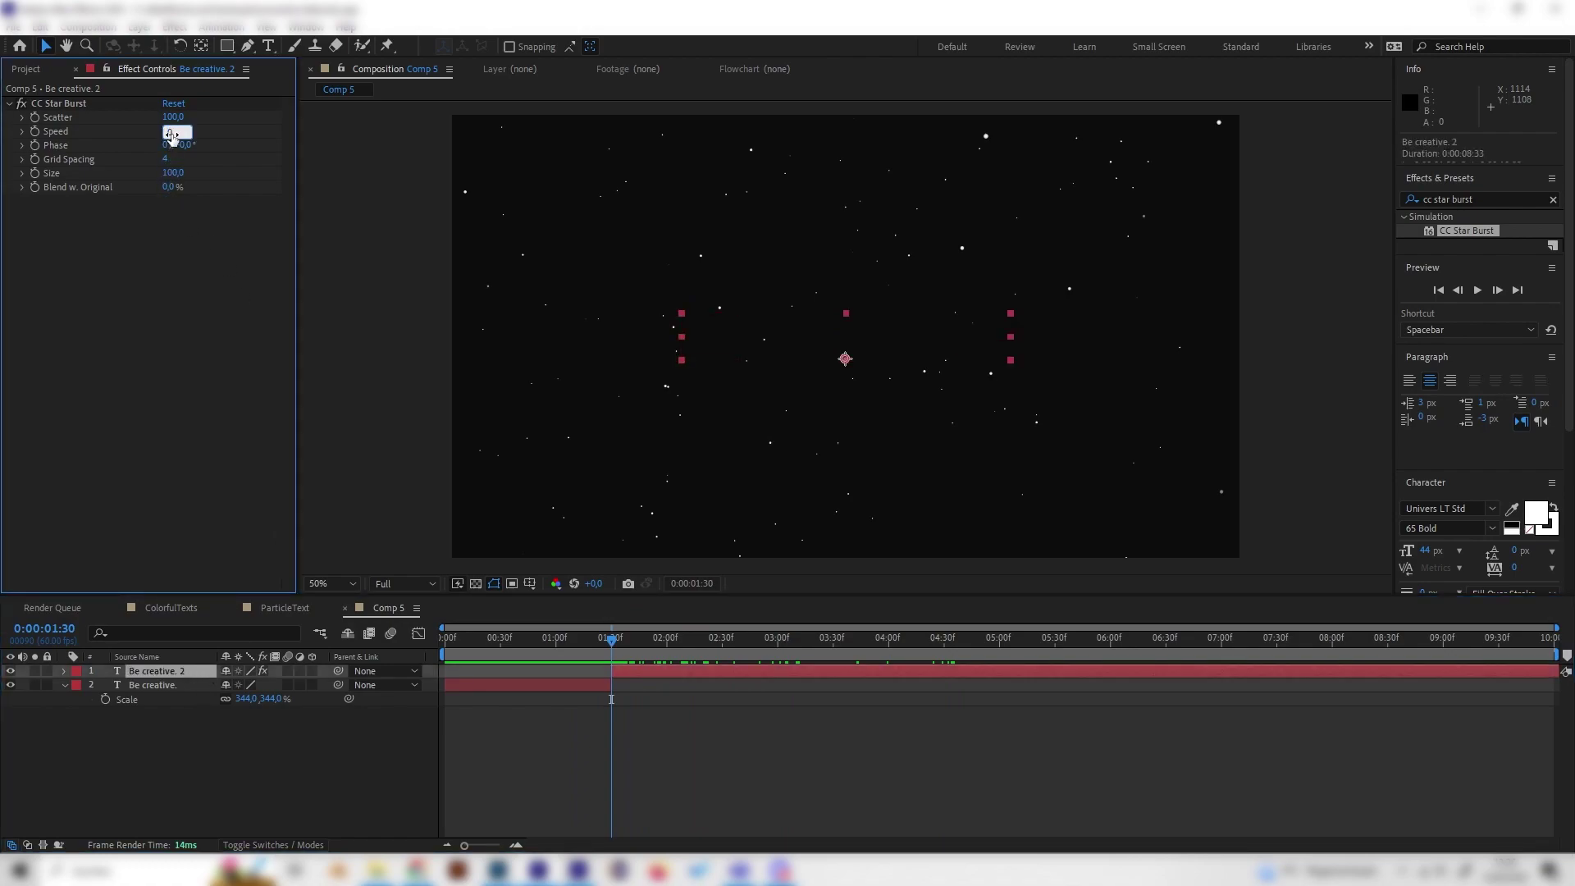
{"action": "key", "text": "Return"}
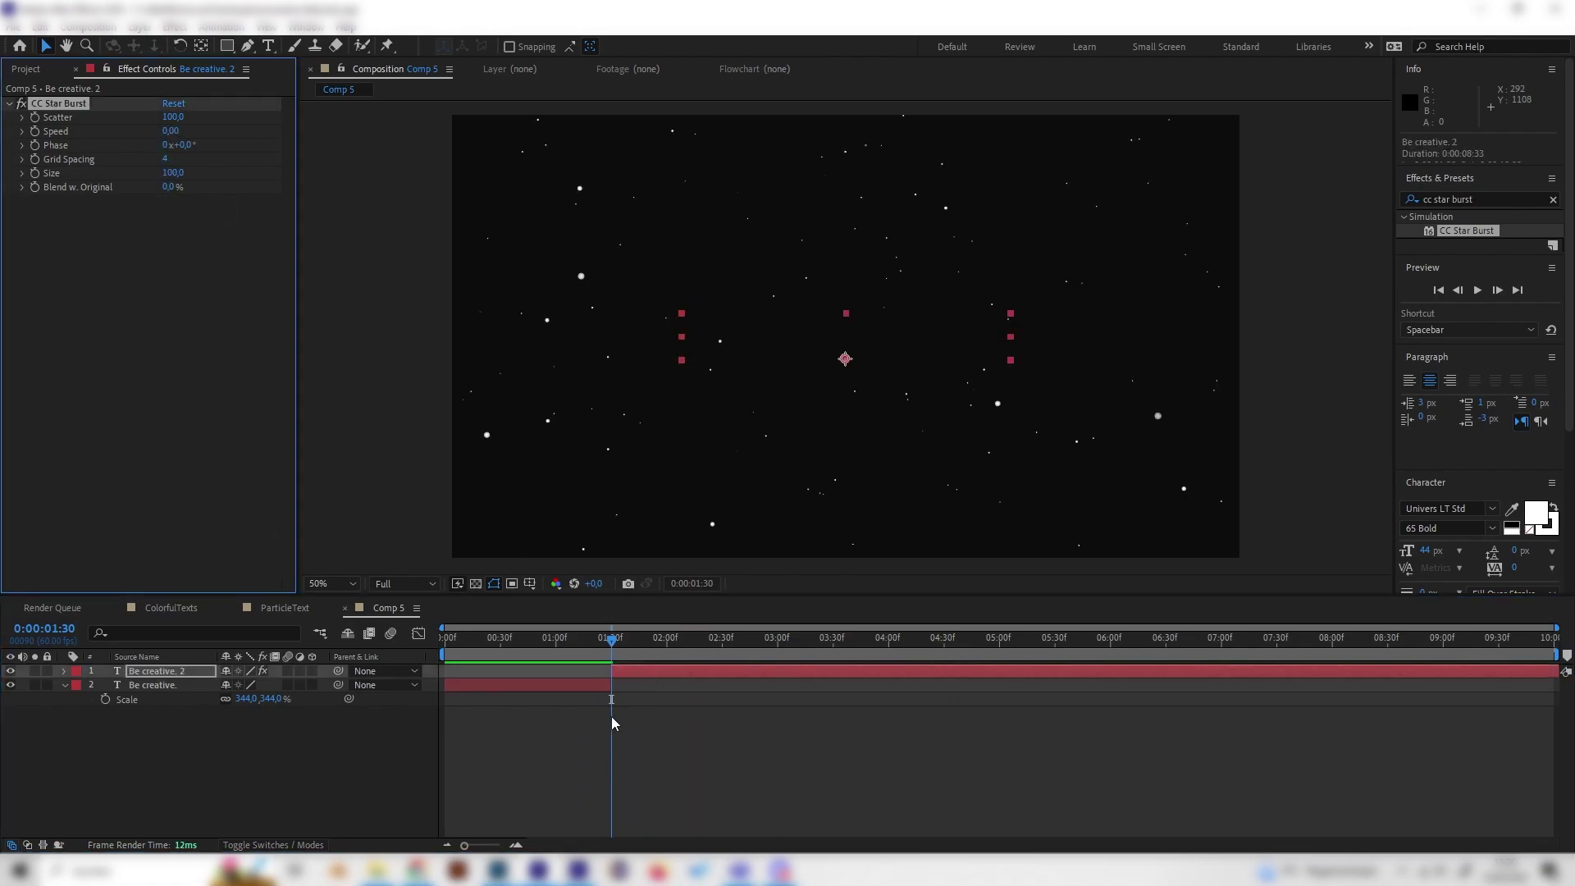
{"action": "left_click_drag", "start_coordinate": [622, 654], "coordinate": [612, 651]}
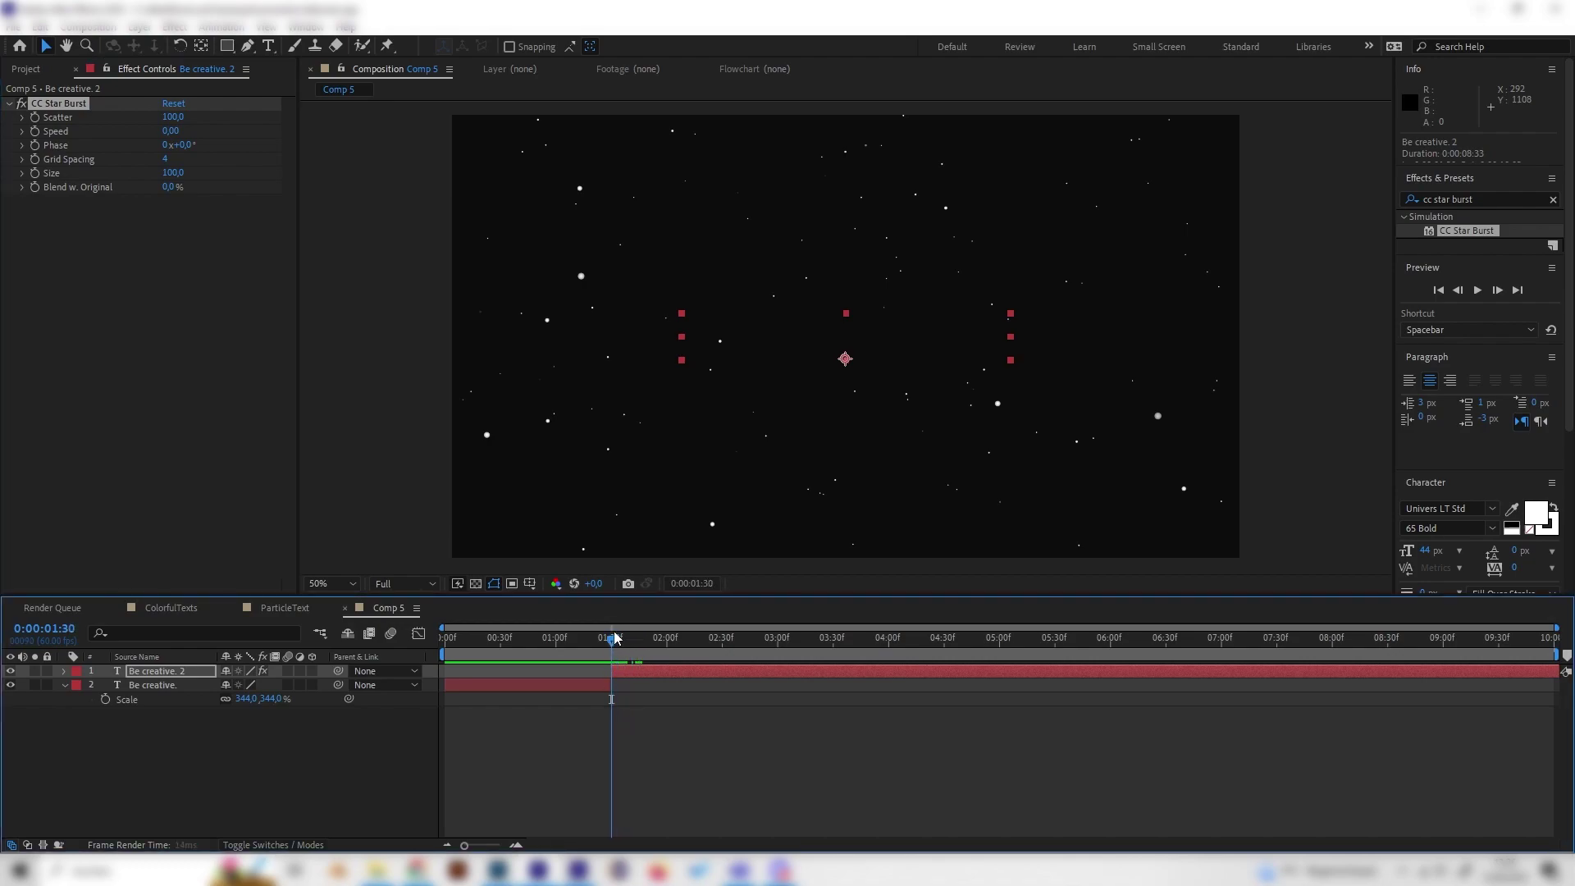
{"action": "left_click", "coordinate": [628, 676]}
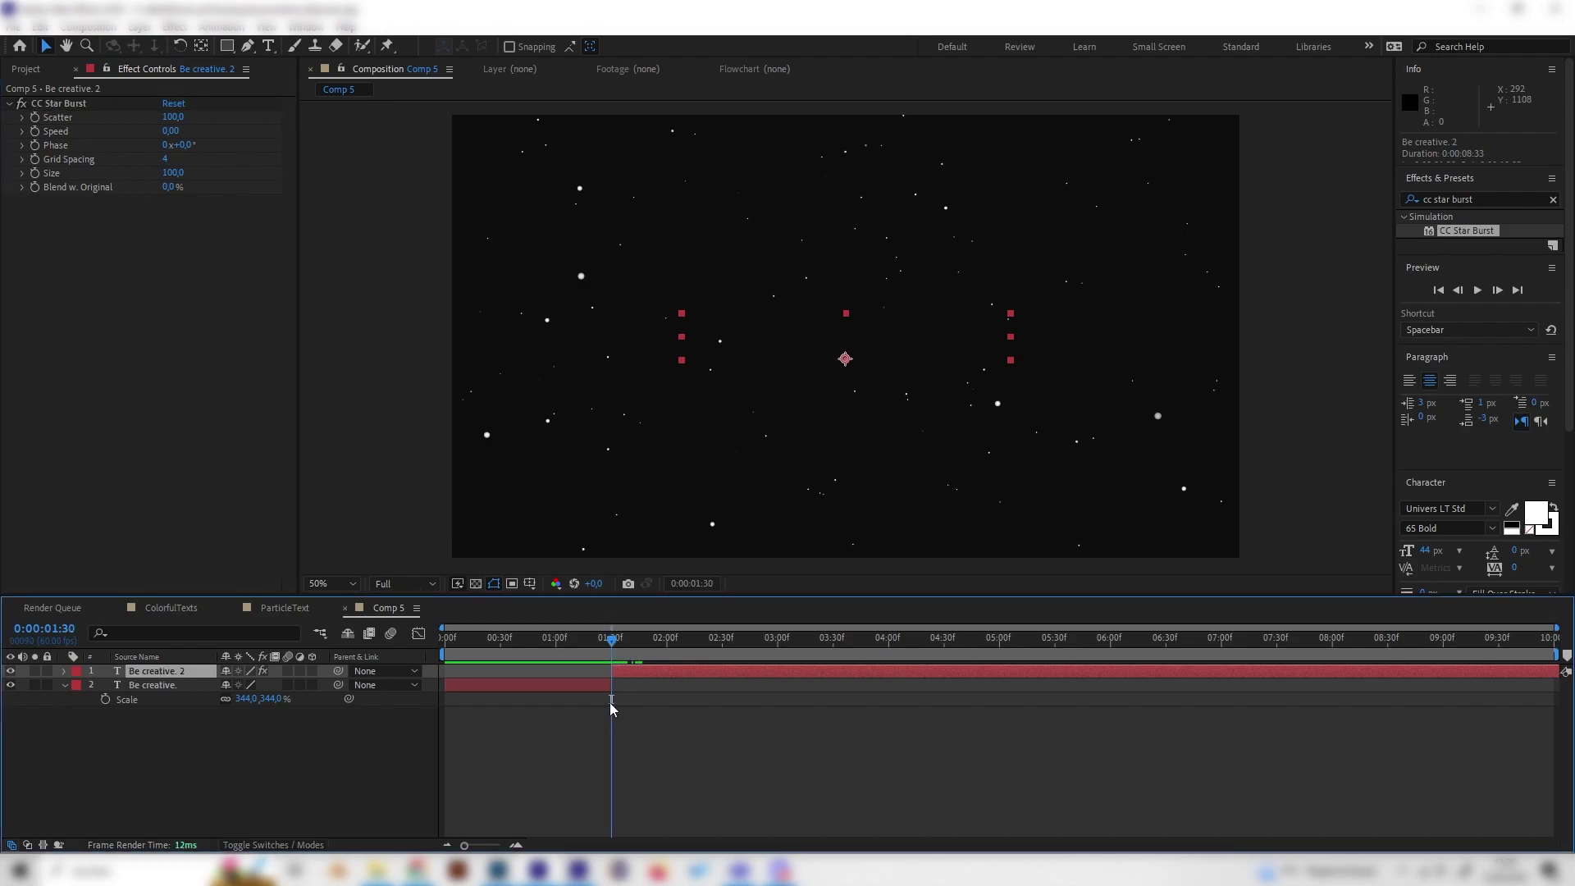
{"action": "left_click", "coordinate": [174, 118]}
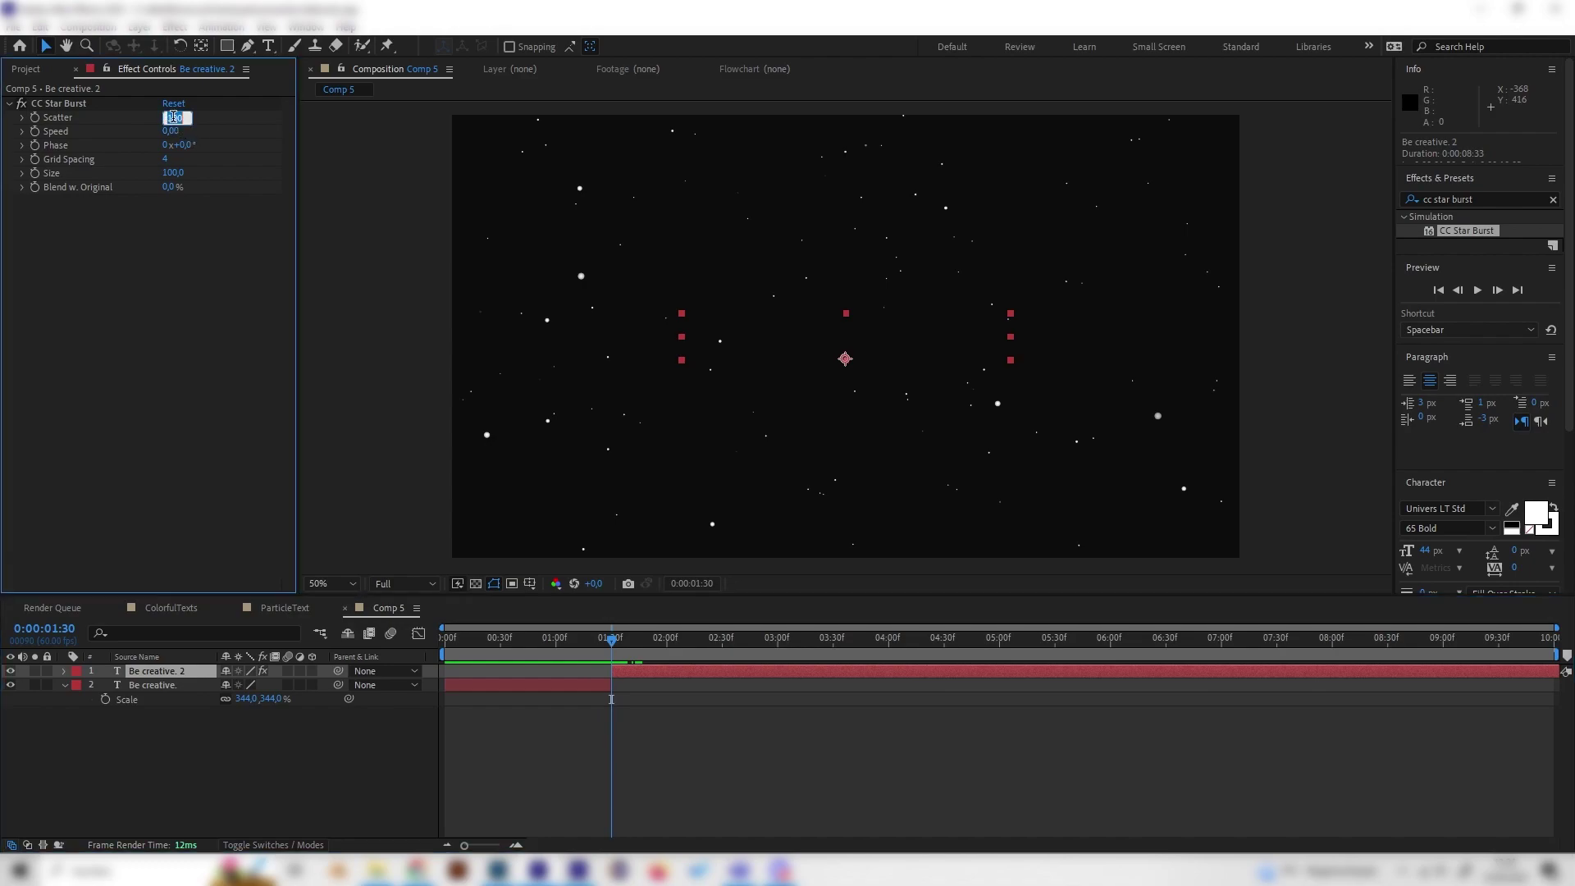
{"action": "type", "text": "0"}
{"action": "key", "text": "Return"}
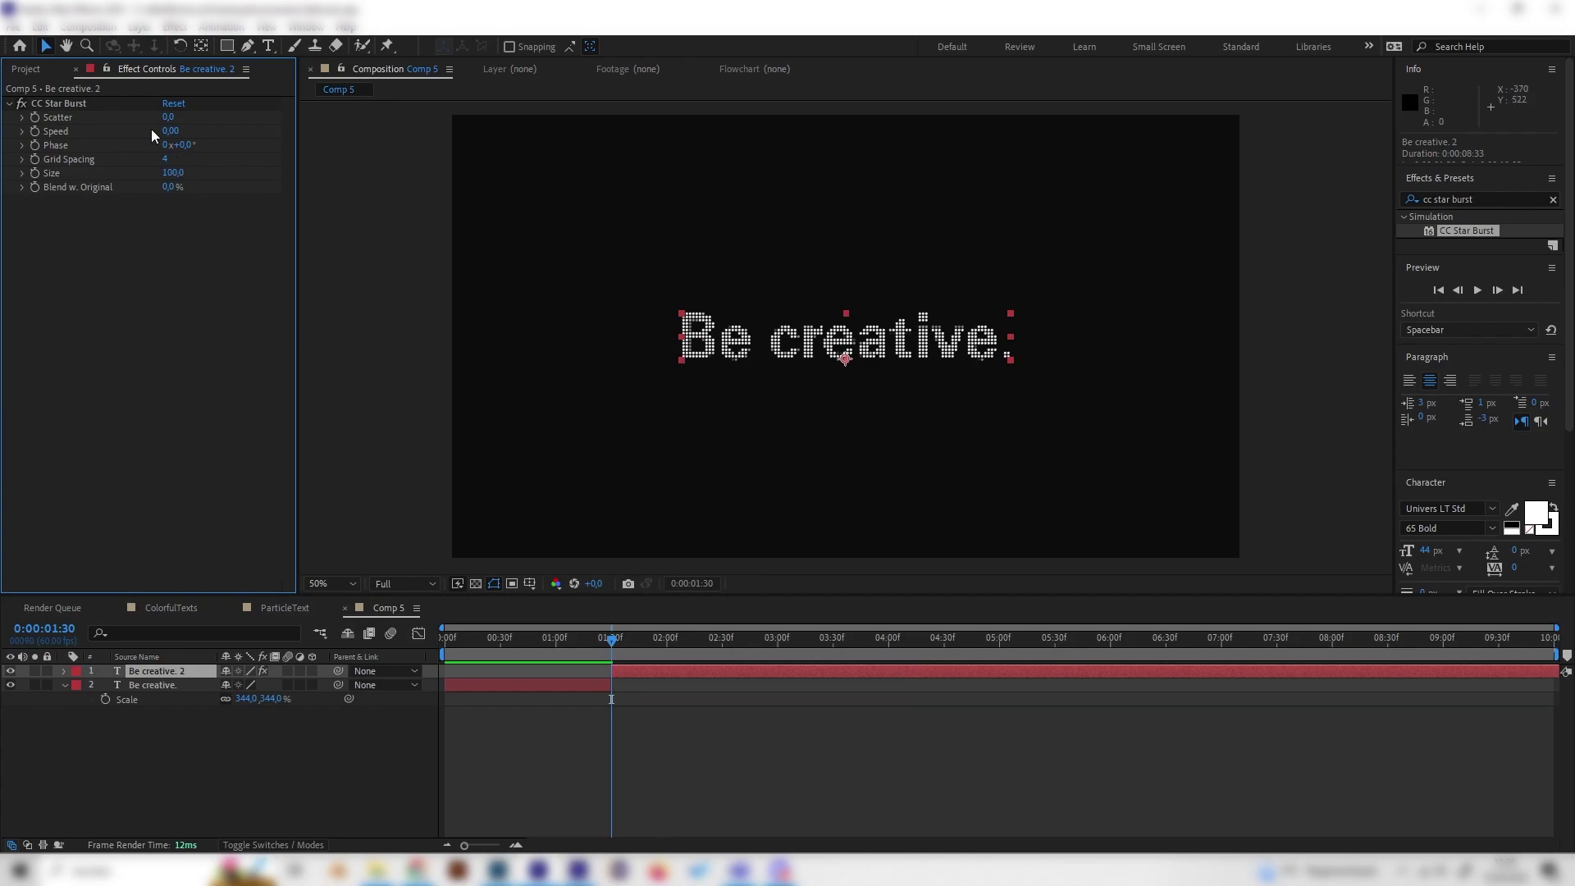
Set the Star Burst Size to 150 and Grid Spacing to 5.
{"action": "left_click", "coordinate": [32, 104]}
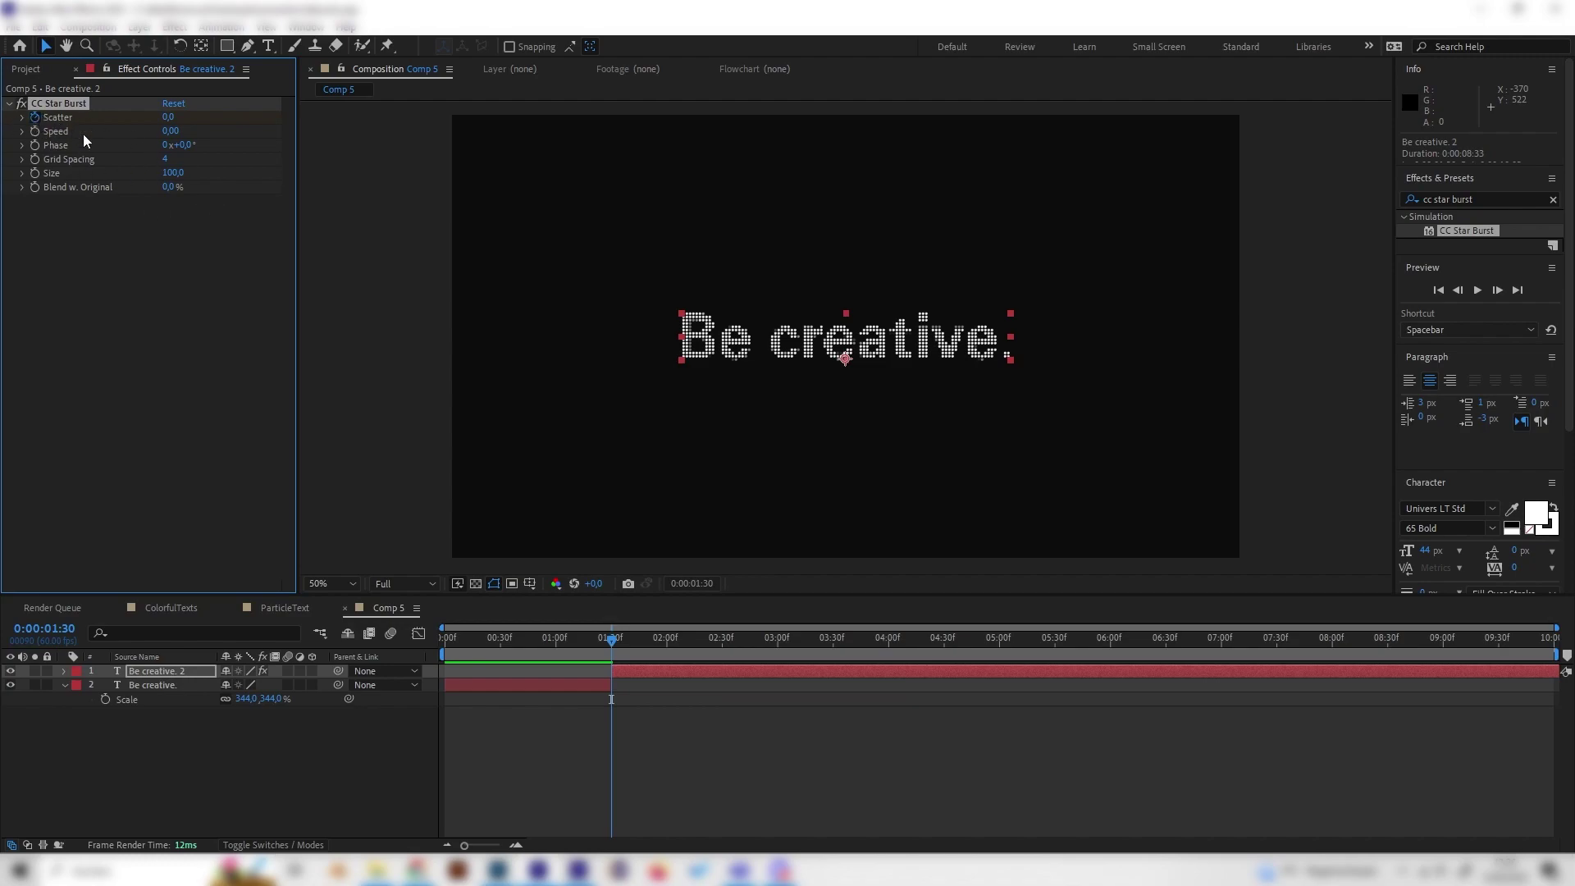
{"action": "left_click", "coordinate": [172, 174]}
{"action": "type", "text": "150"}
{"action": "key", "text": "Return"}
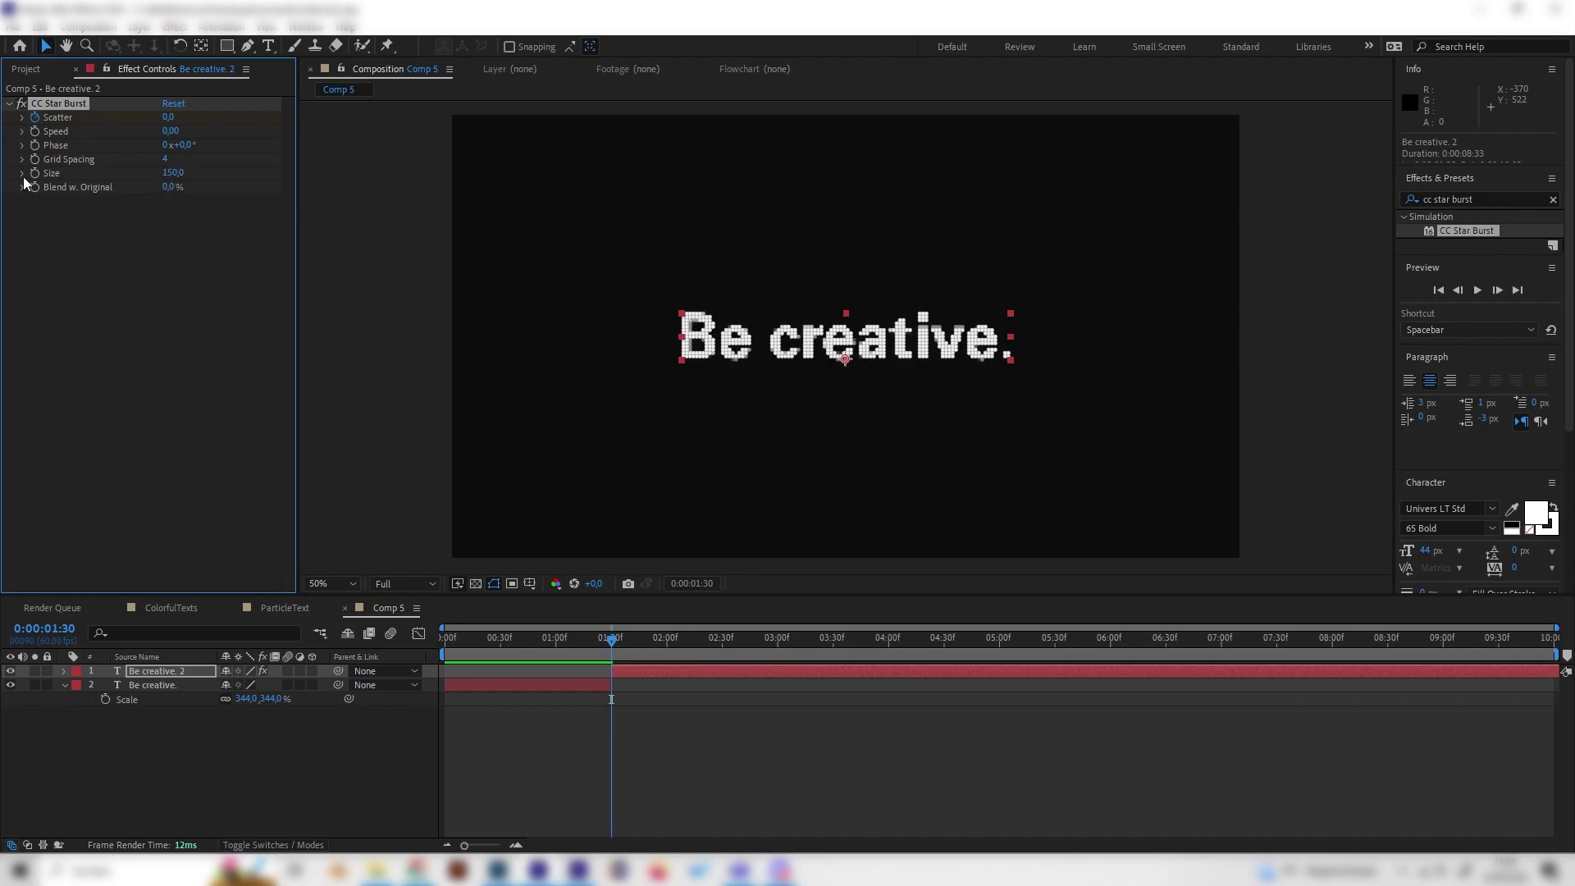
{"action": "left_click", "coordinate": [170, 162]}
{"action": "type", "text": "5"}
{"action": "key", "text": "Return"}
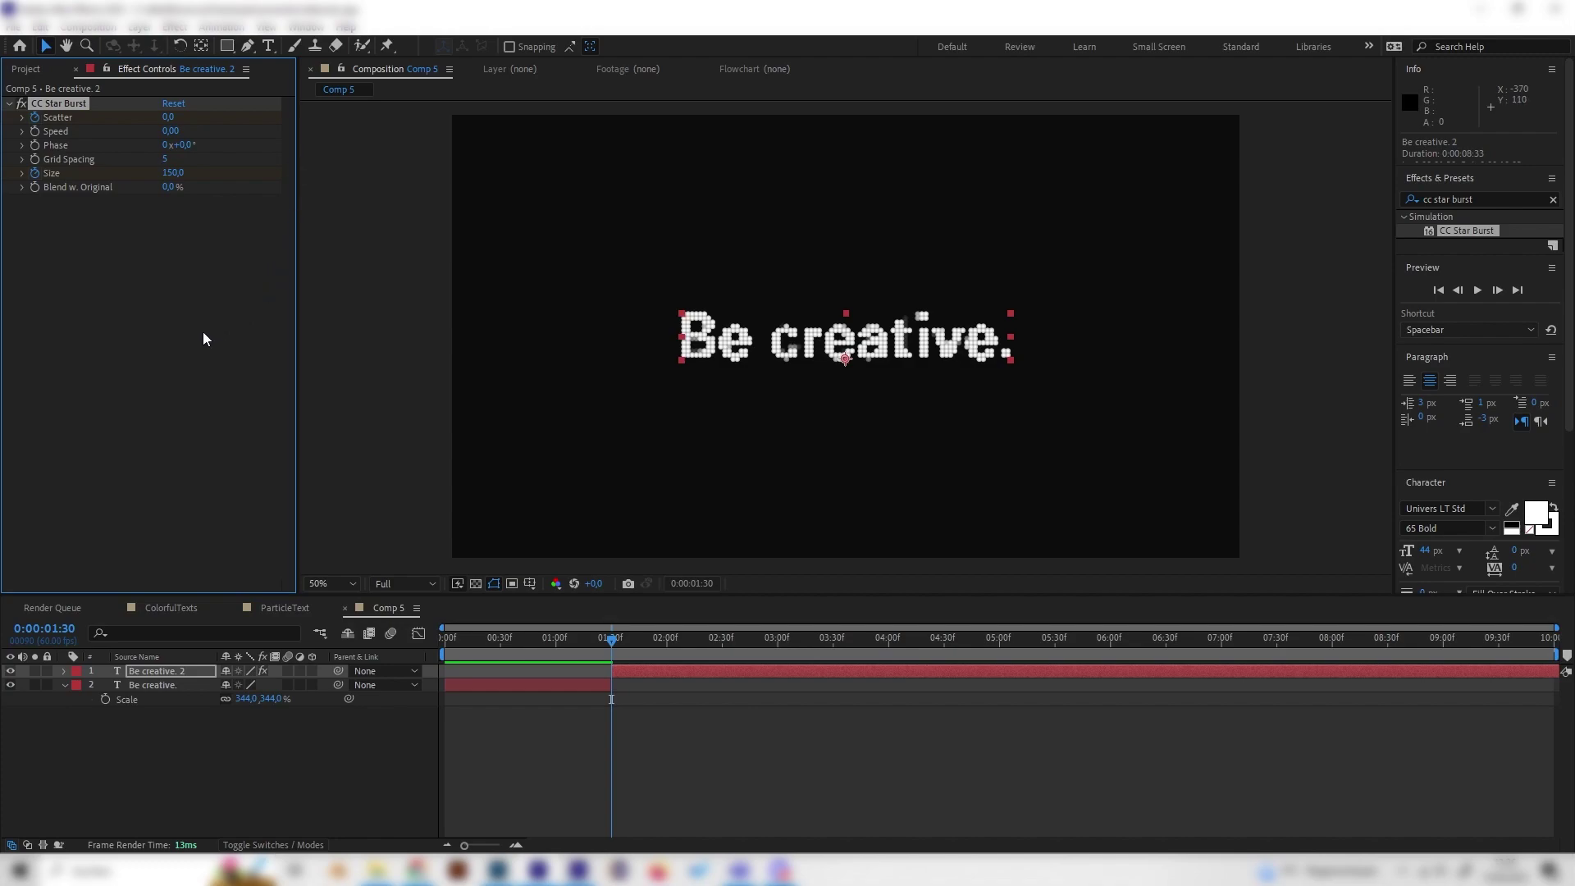
{"action": "left_click", "coordinate": [210, 319]}
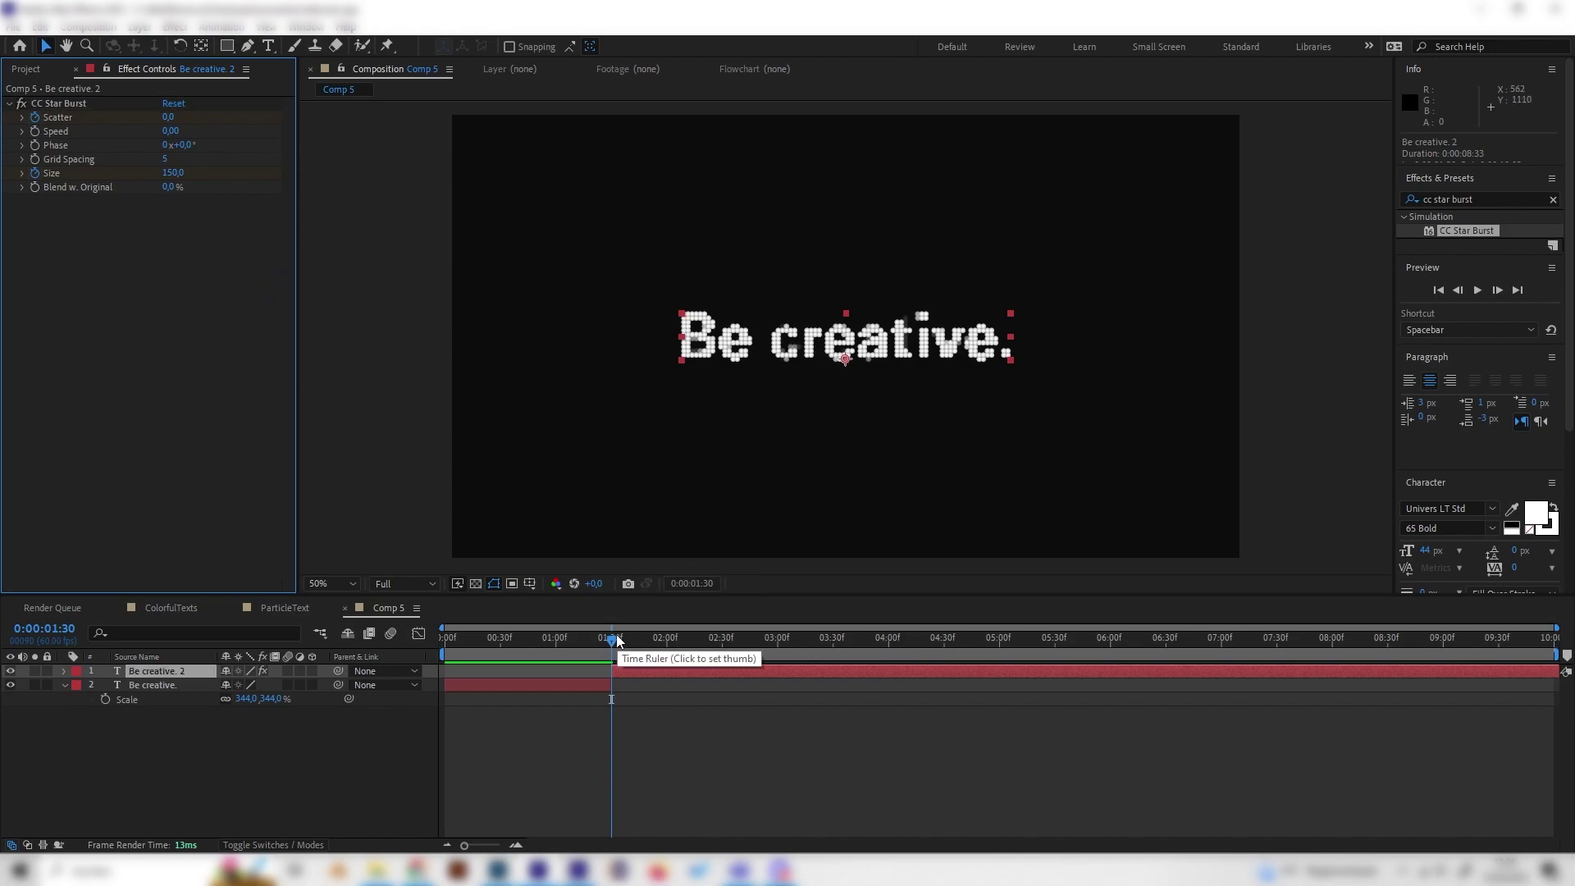
At 0:00:03:00, set CC Star Burst Scatter to 22 and Size to 20.
{"action": "mouse_move", "coordinate": [617, 639]}
{"action": "left_mouse_down"}
{"action": "mouse_move", "coordinate": [696, 652]}
{"action": "mouse_move", "coordinate": [774, 634]}
{"action": "left_mouse_up"}
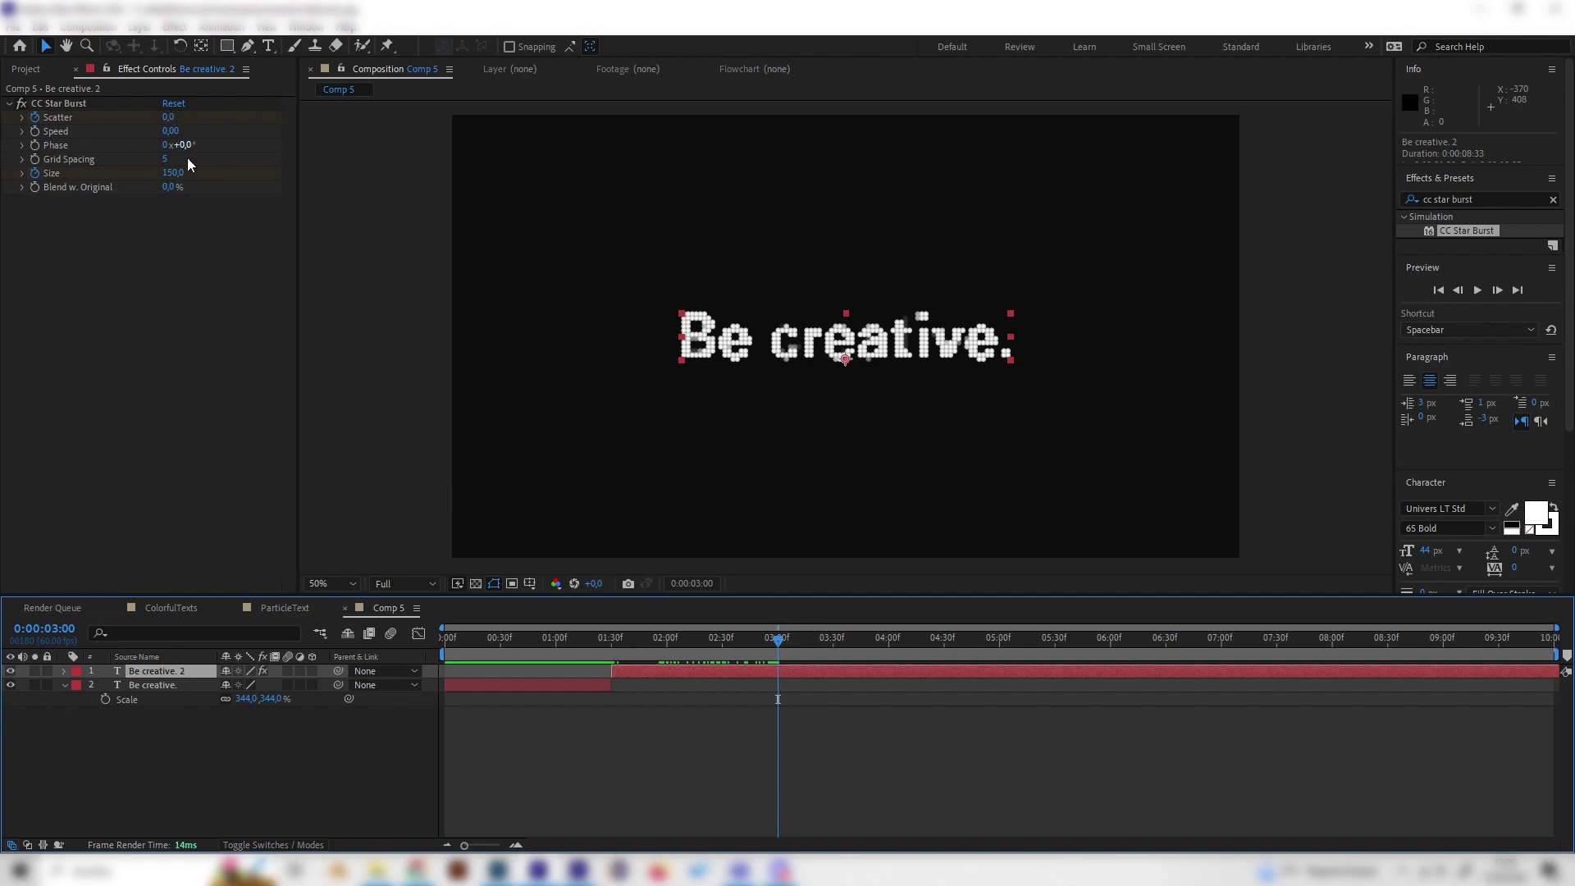
{"action": "left_click", "coordinate": [169, 117]}
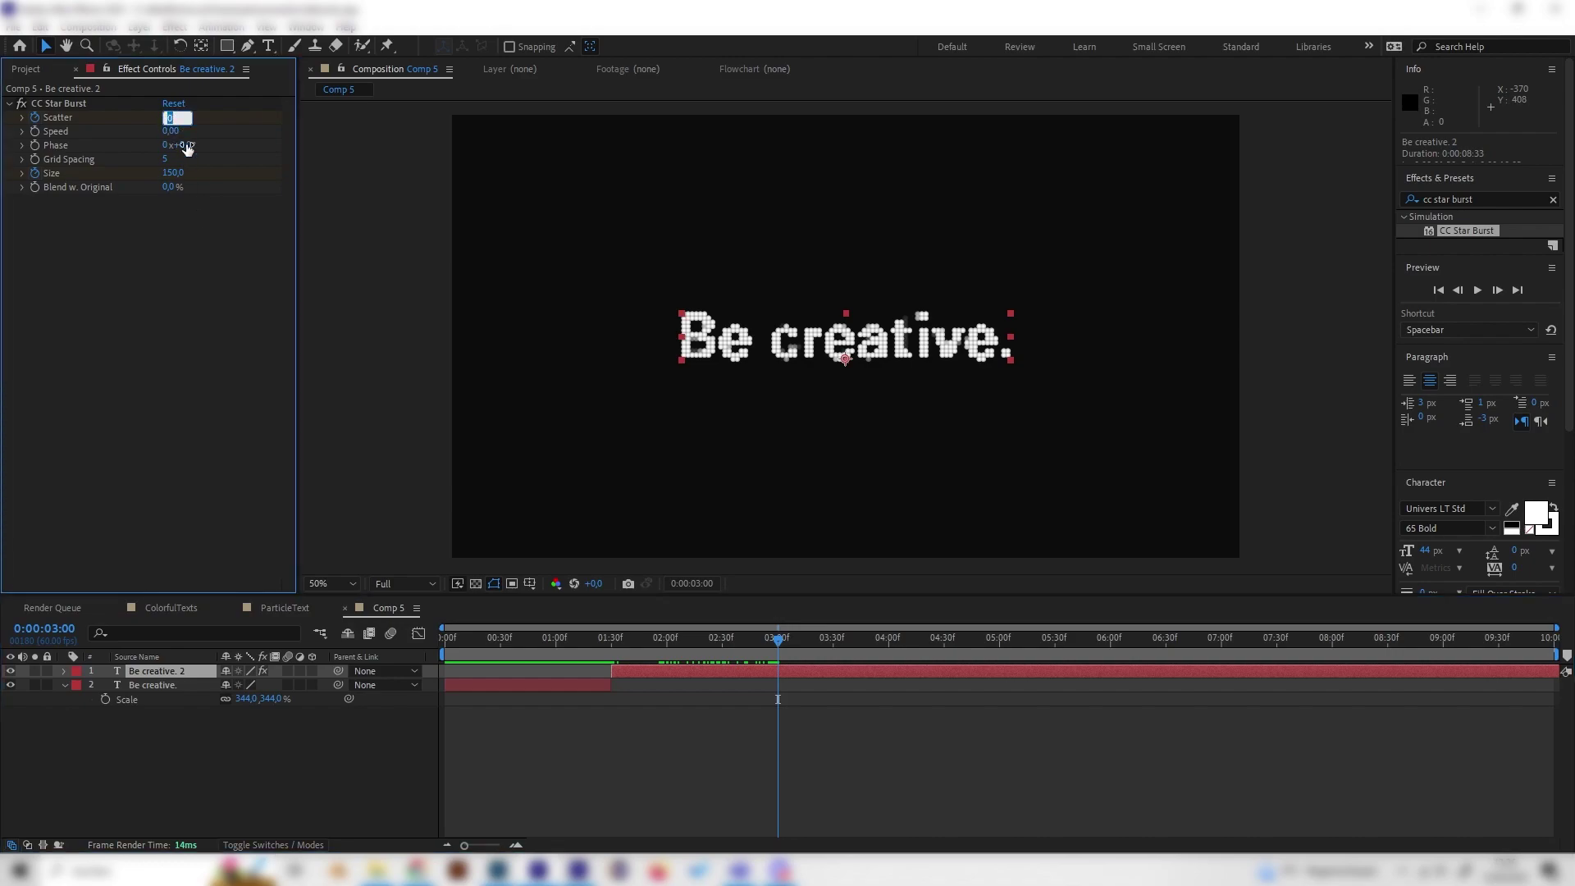
{"action": "type", "text": "22"}
{"action": "key", "text": "Return"}
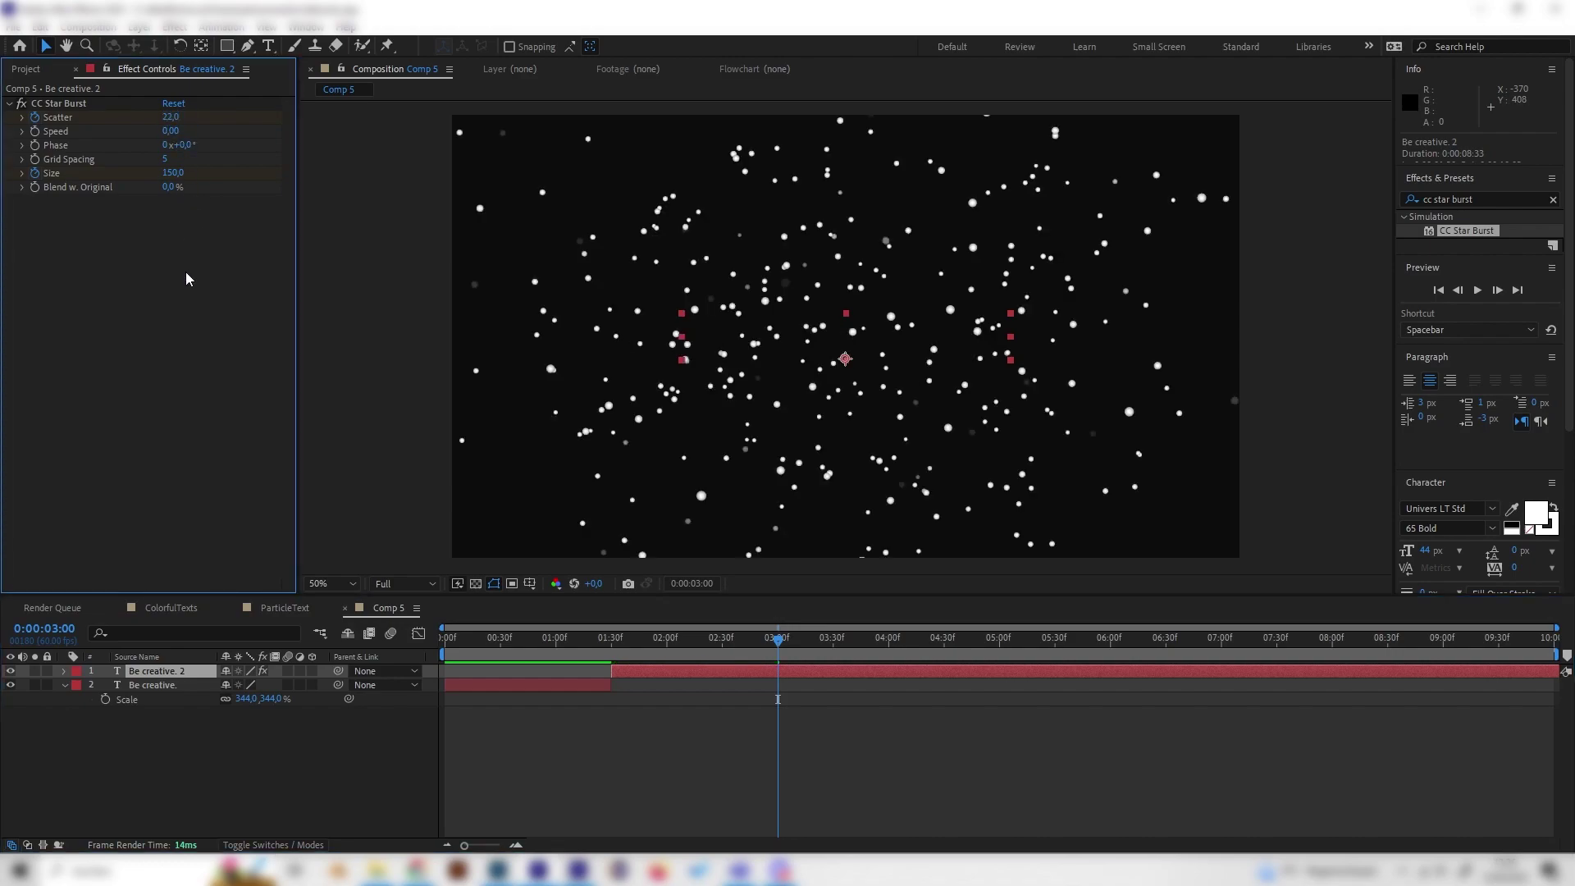
{"action": "left_click", "coordinate": [176, 173]}
{"action": "type", "text": "20"}
{"action": "key", "text": "Return"}
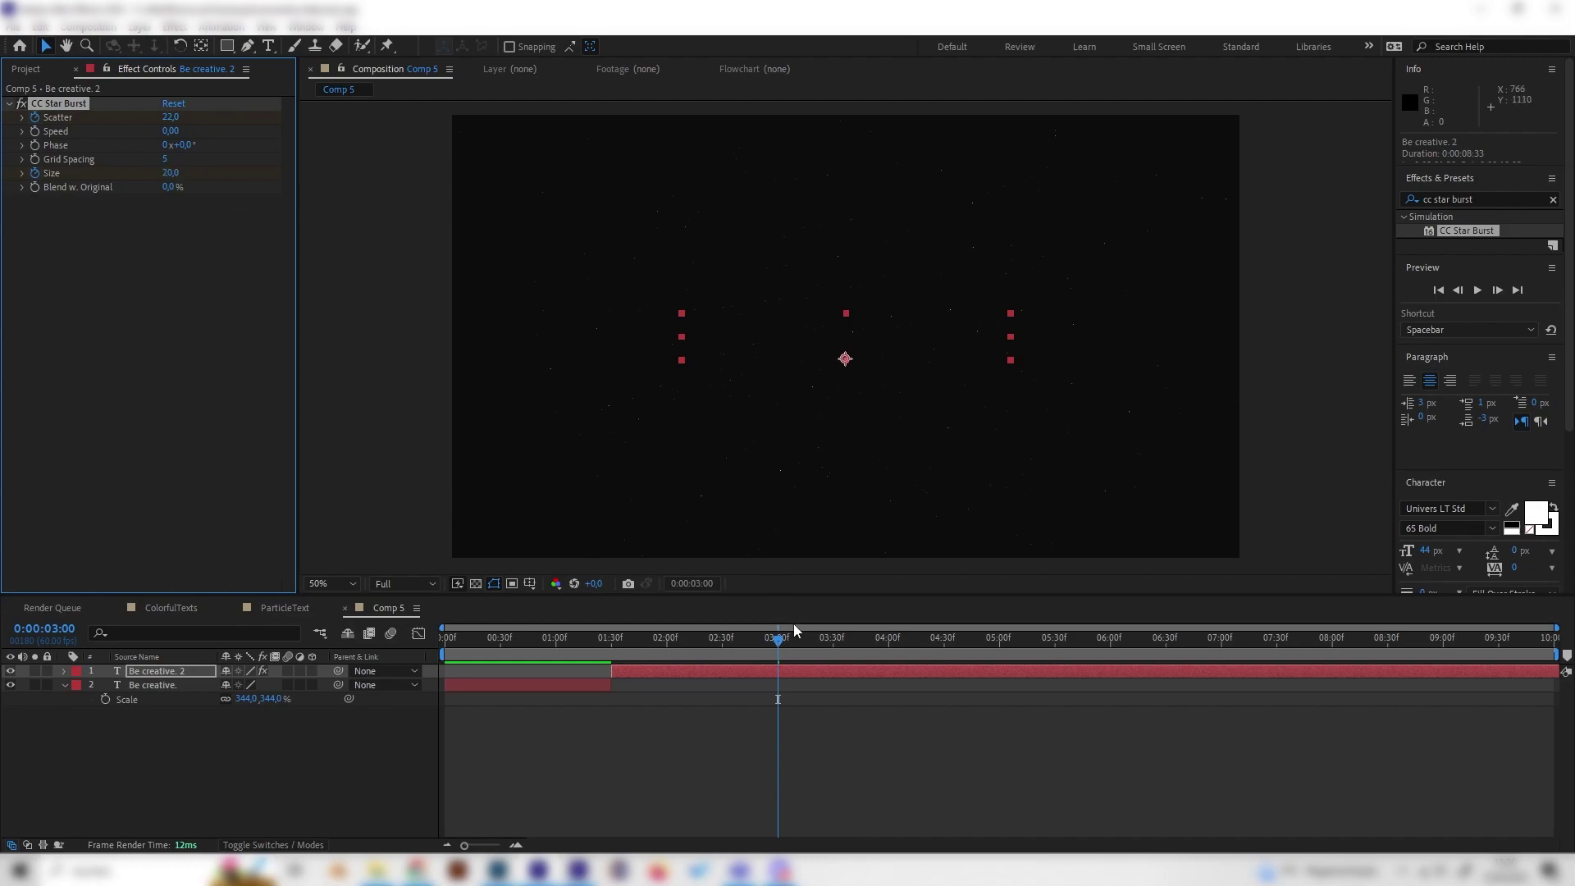
{"action": "mouse_move", "coordinate": [778, 641]}
{"action": "left_mouse_down"}
{"action": "mouse_move", "coordinate": [594, 642]}
{"action": "mouse_move", "coordinate": [729, 643]}
{"action": "mouse_move", "coordinate": [718, 625]}
{"action": "mouse_move", "coordinate": [649, 641]}
{"action": "mouse_move", "coordinate": [651, 619]}
{"action": "left_mouse_up"}
{"action": "key", "text": "space"}
{"action": "key", "text": "slash"}
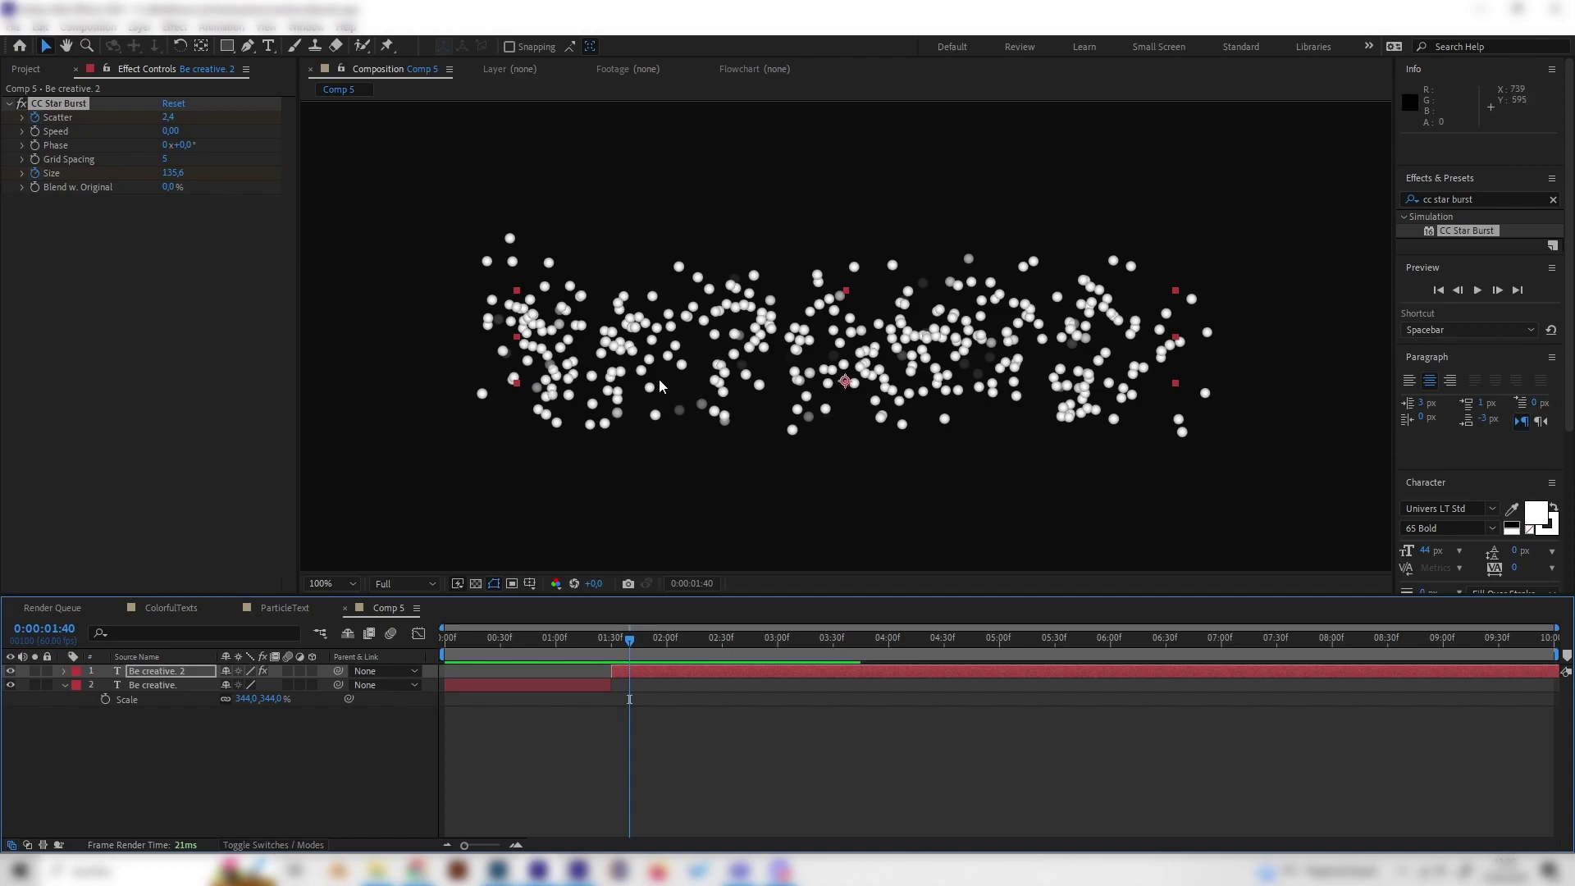
{"action": "key", "text": "comma"}
{"action": "key", "text": "comma"}
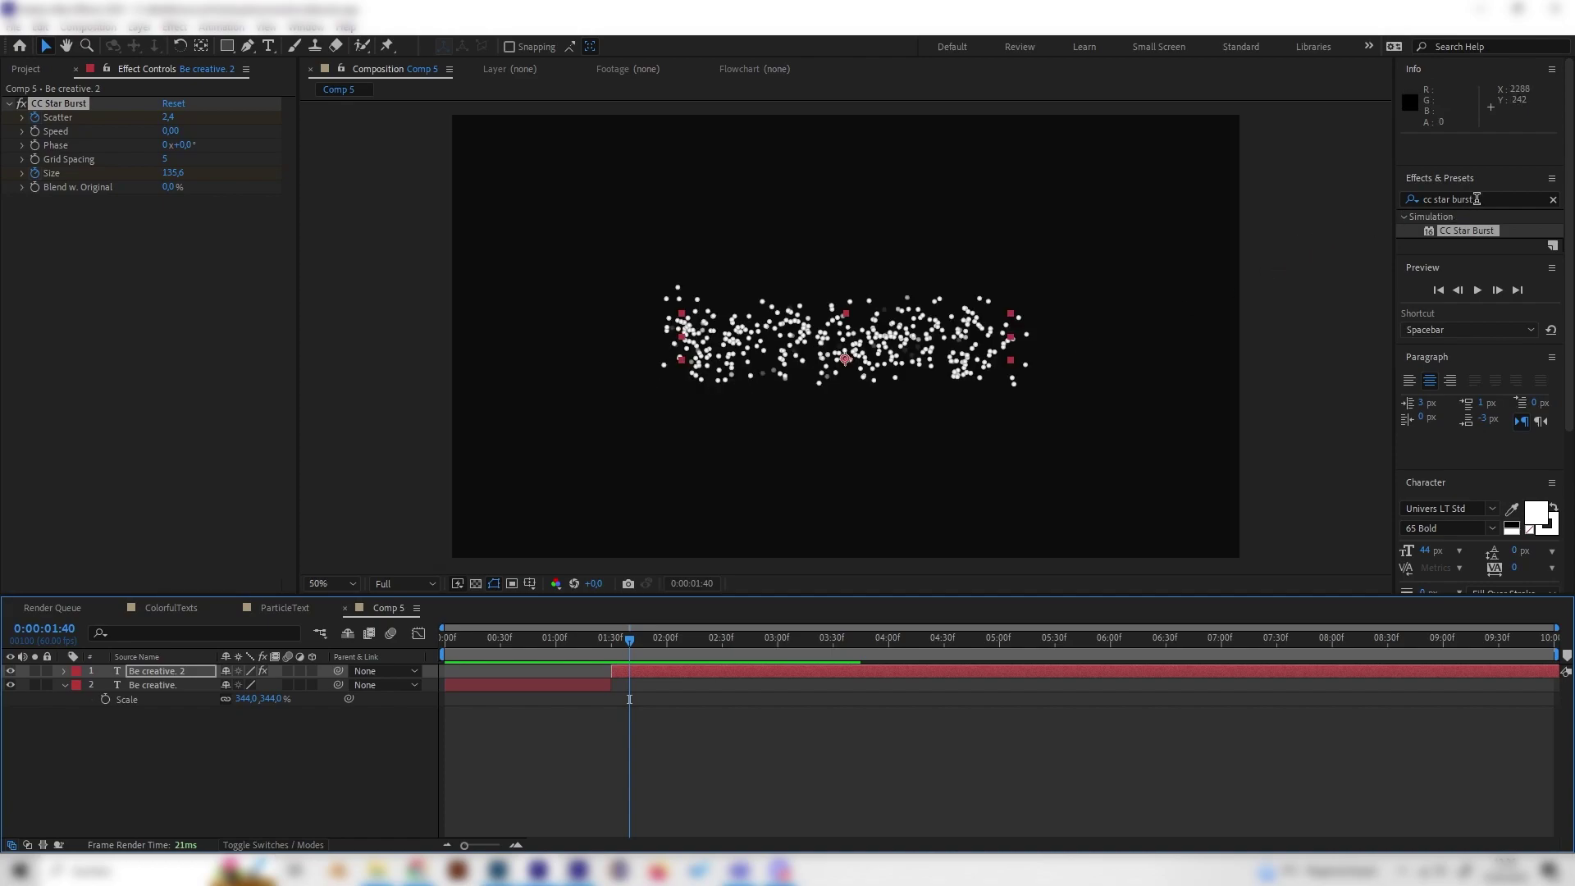
Apply a Fill effect to Be creative. 2 and set its colour to white.
{"action": "left_click_drag", "start_coordinate": [1484, 199], "coordinate": [1380, 199]}
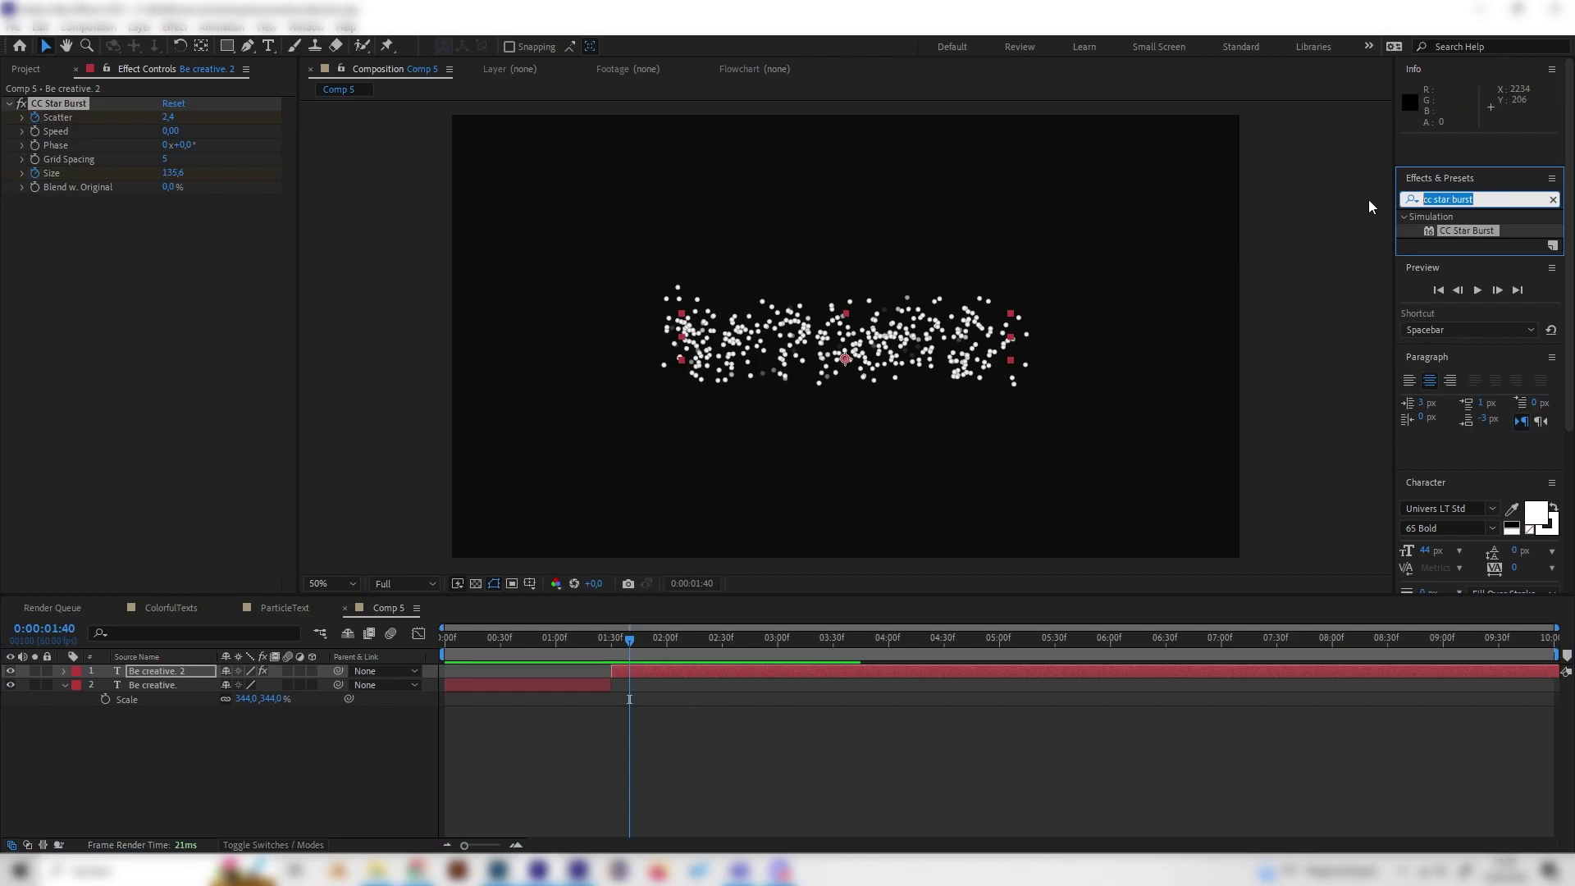
{"action": "key", "text": "BackSpace"}
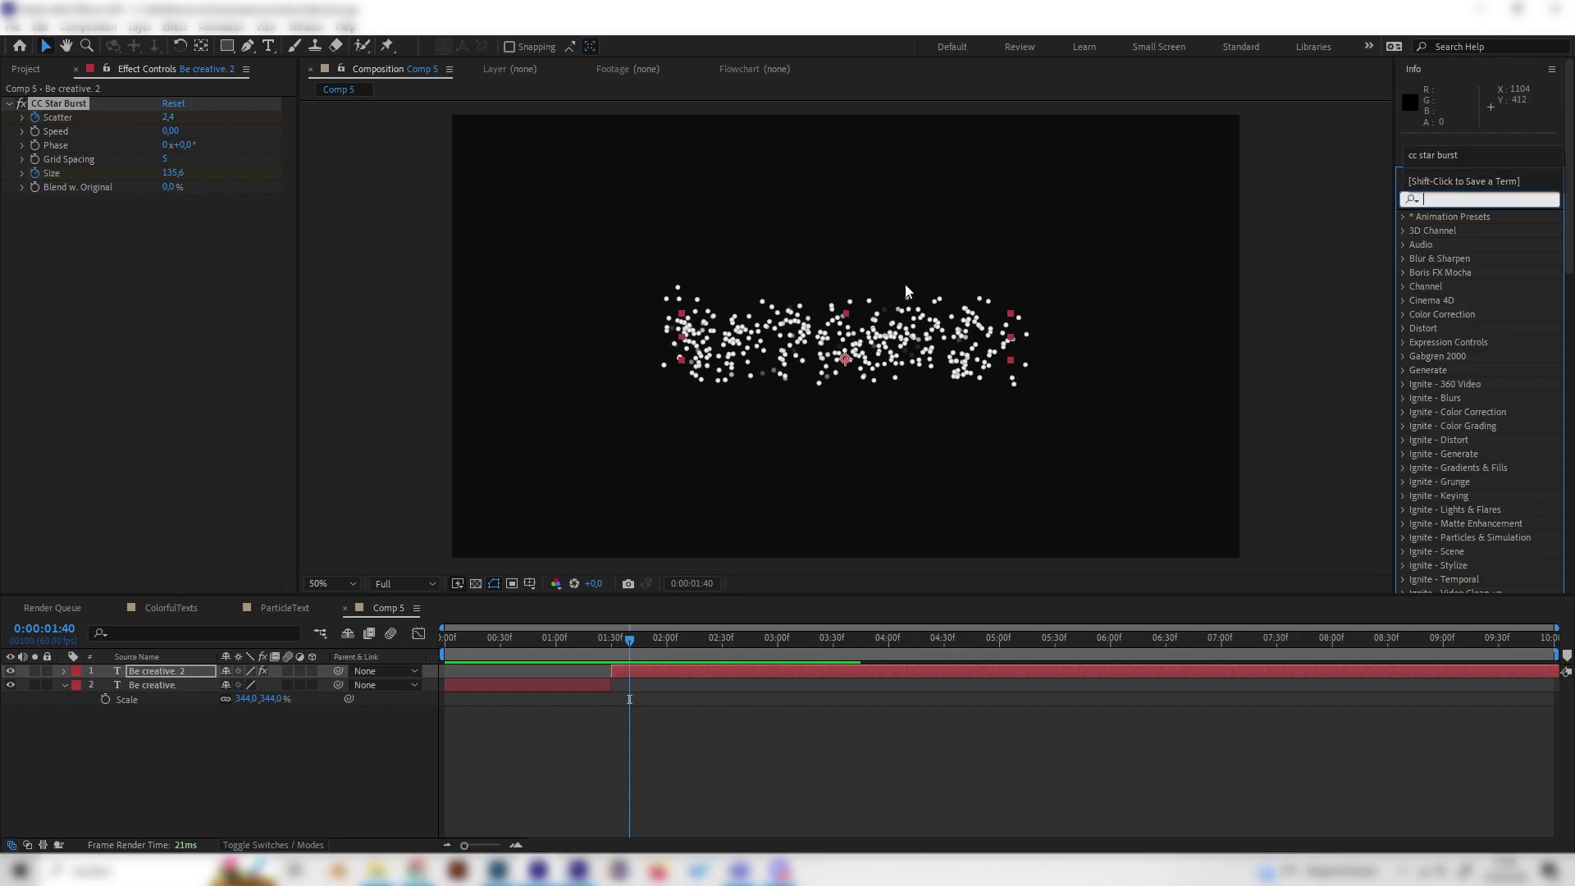
{"action": "type", "text": "fill"}
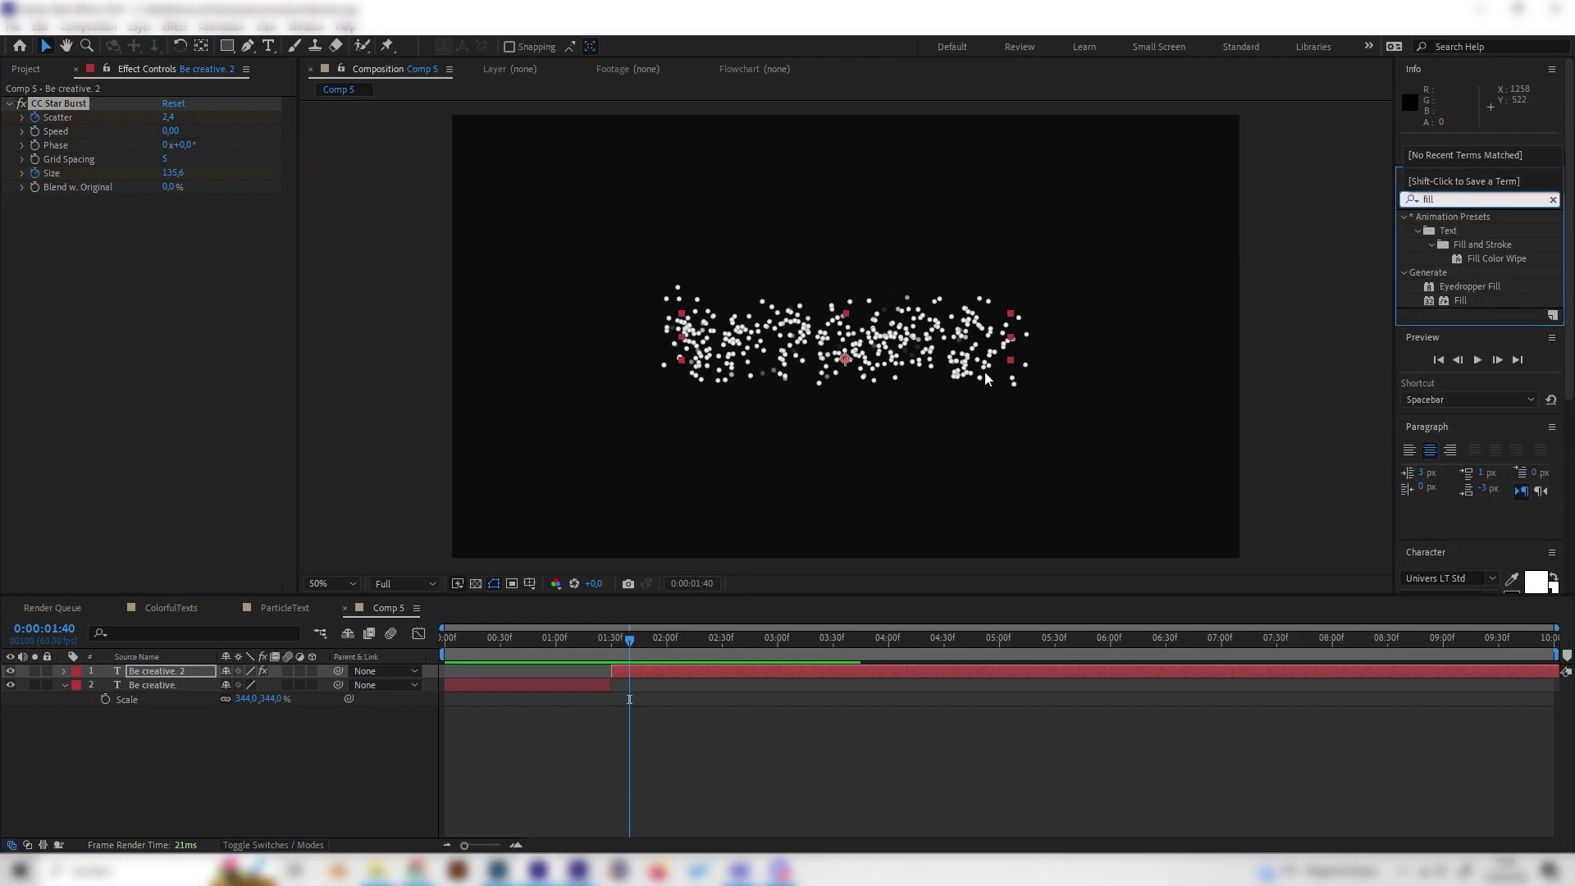
{"action": "left_click_drag", "start_coordinate": [1460, 301], "coordinate": [222, 304]}
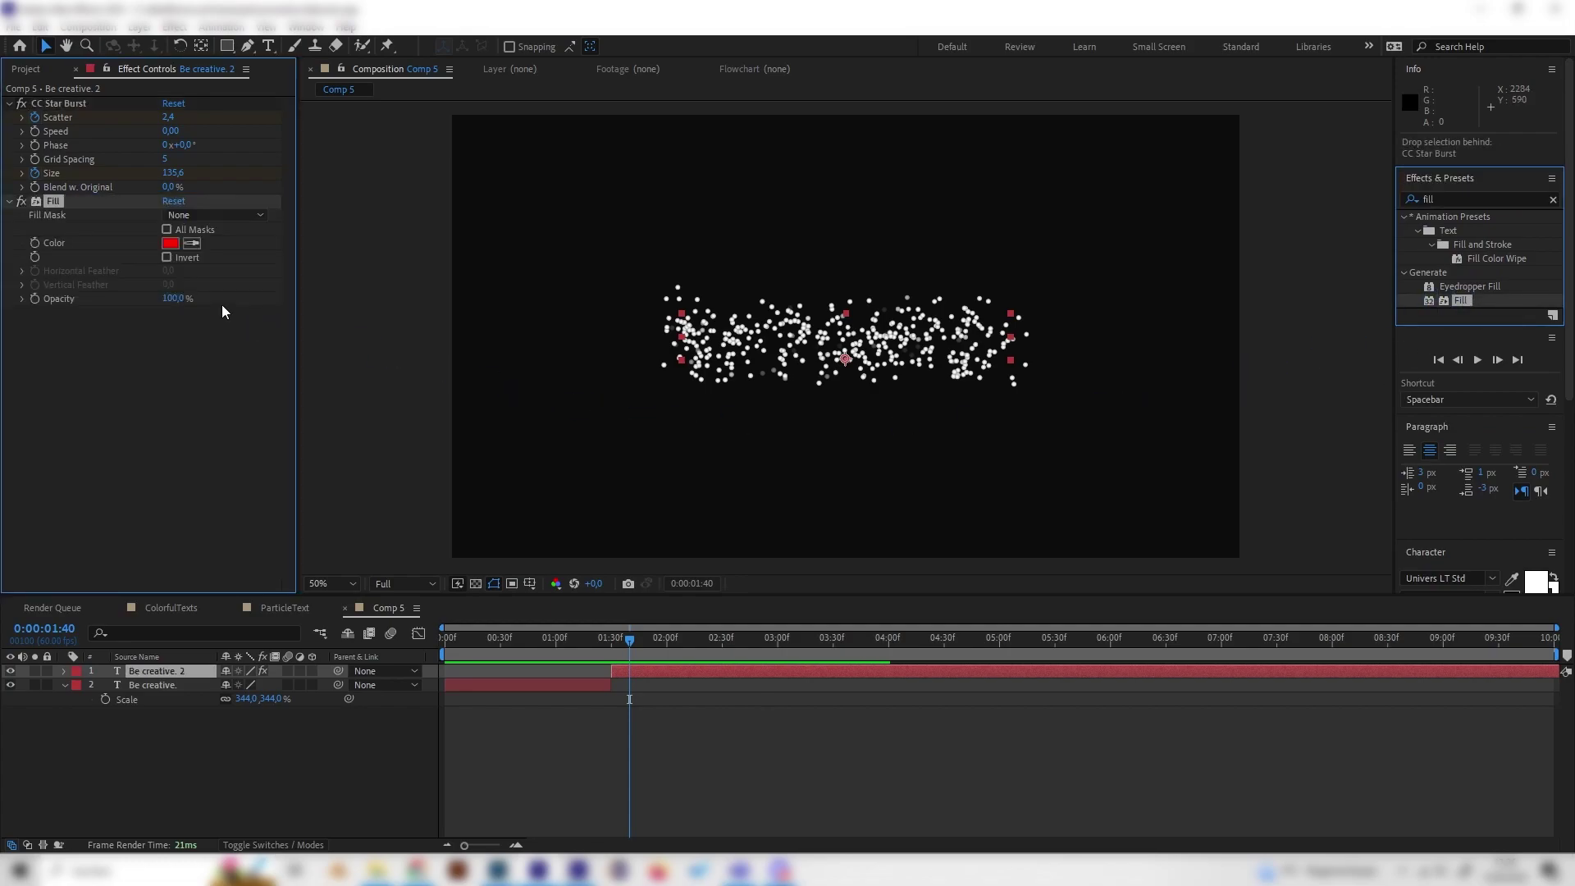
{"action": "left_click", "coordinate": [170, 242]}
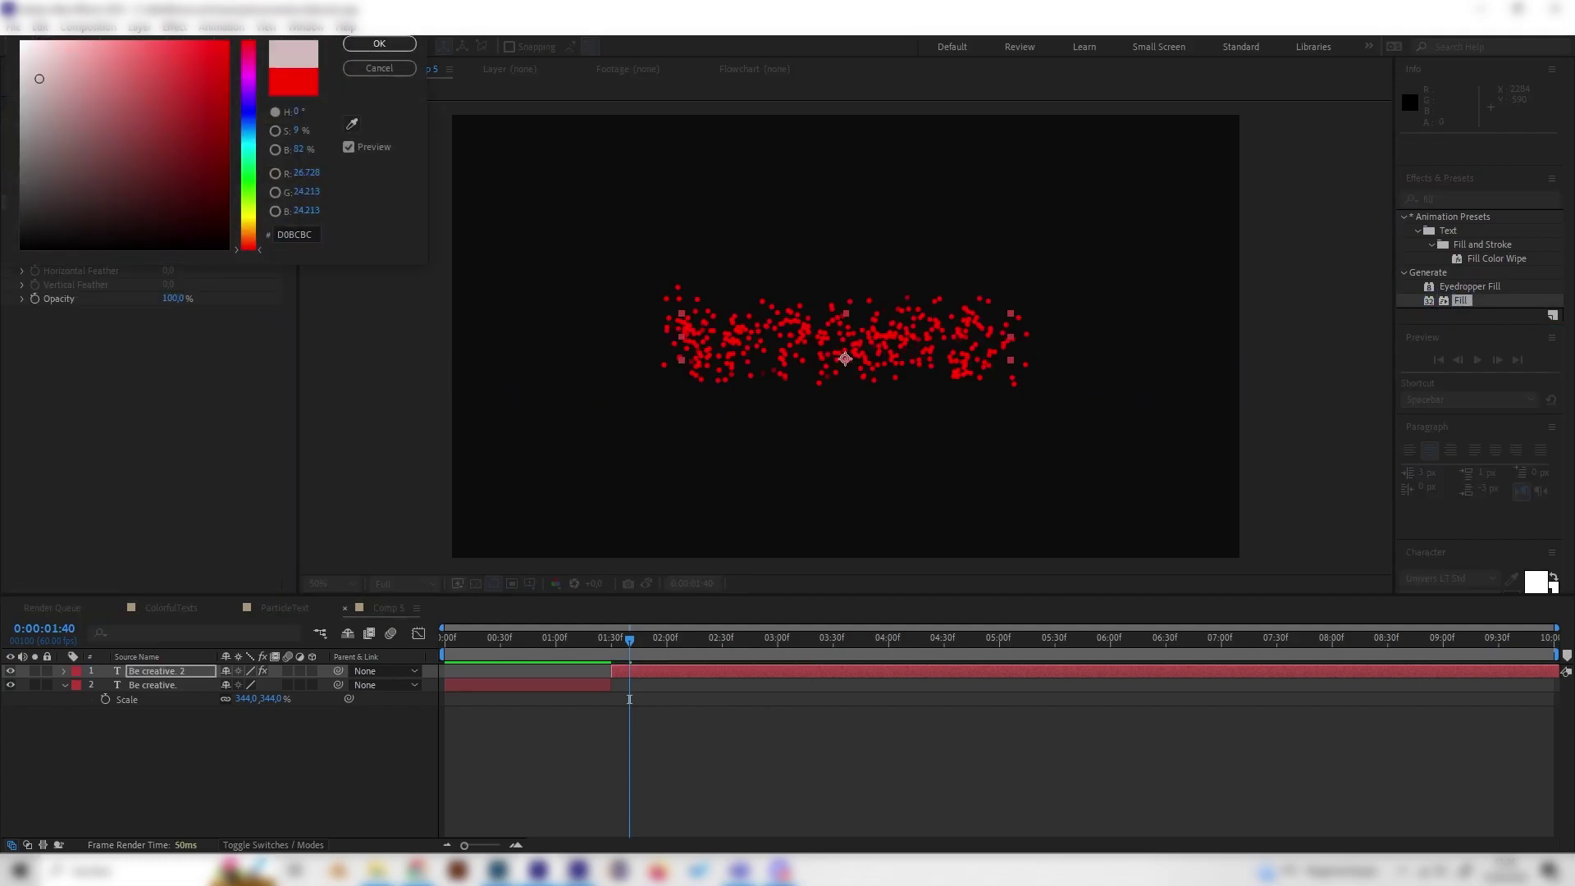
{"action": "left_click", "coordinate": [21, 43]}
{"action": "left_click", "coordinate": [380, 45]}
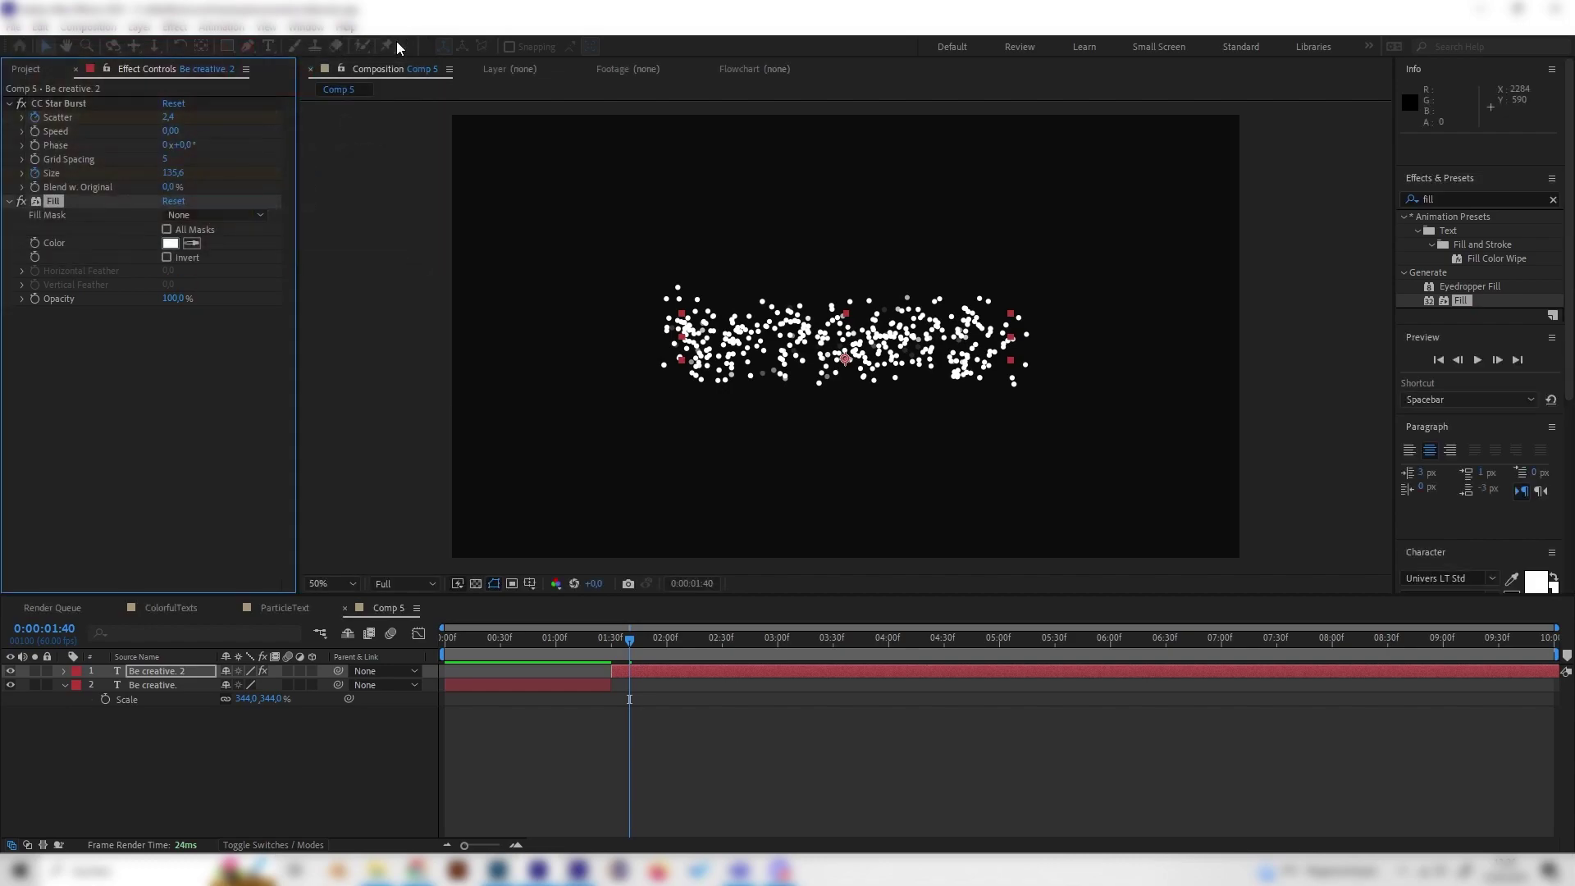
{"action": "left_click_drag", "start_coordinate": [627, 642], "coordinate": [581, 643]}
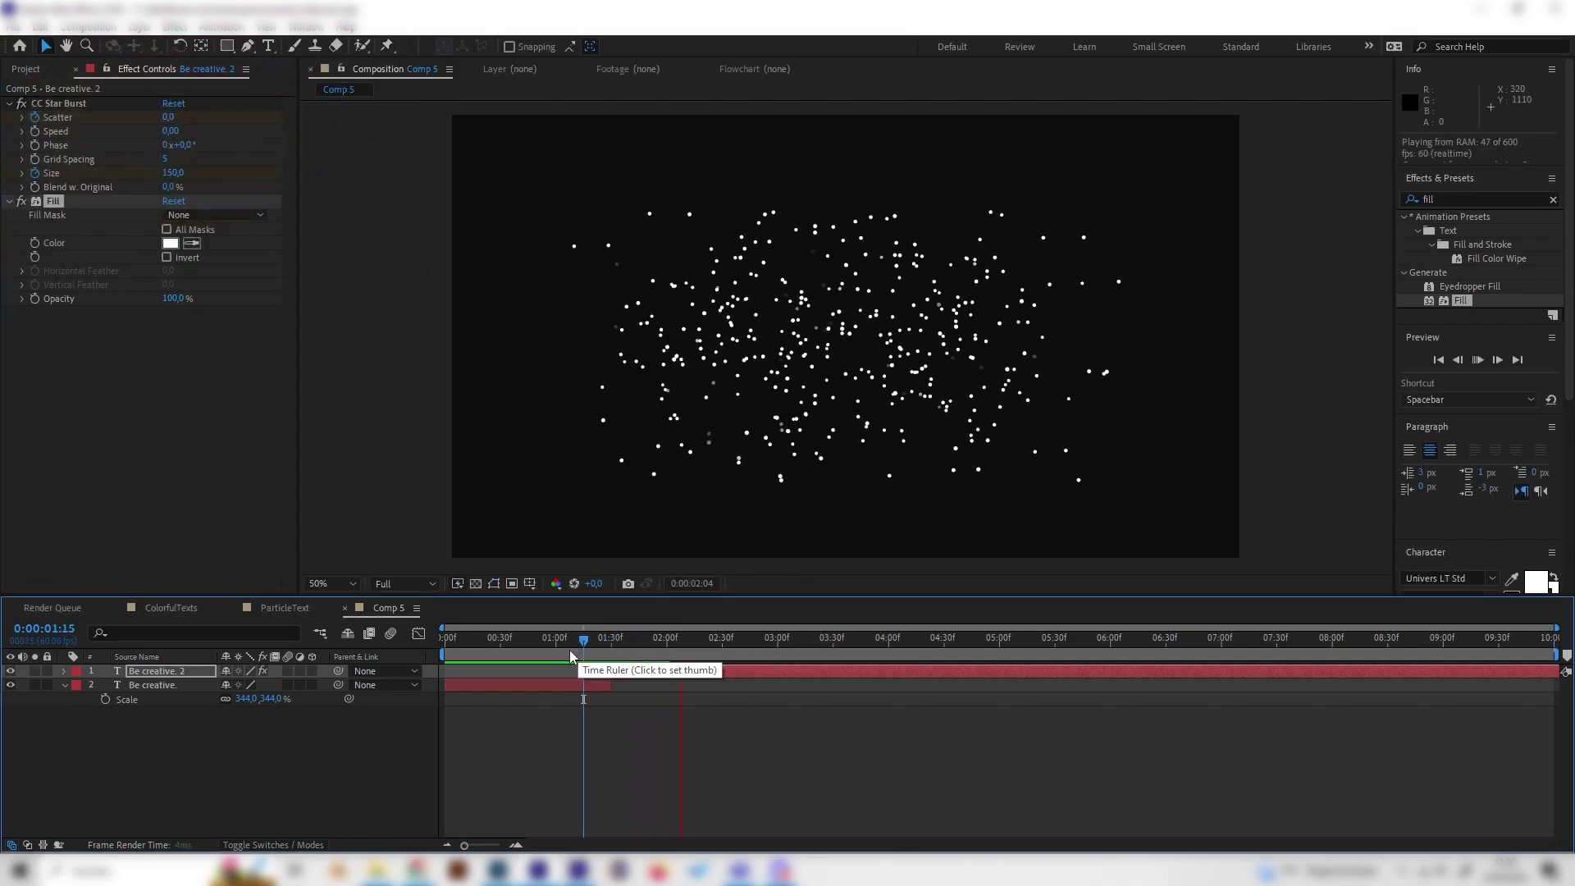
{"action": "key", "text": "space"}
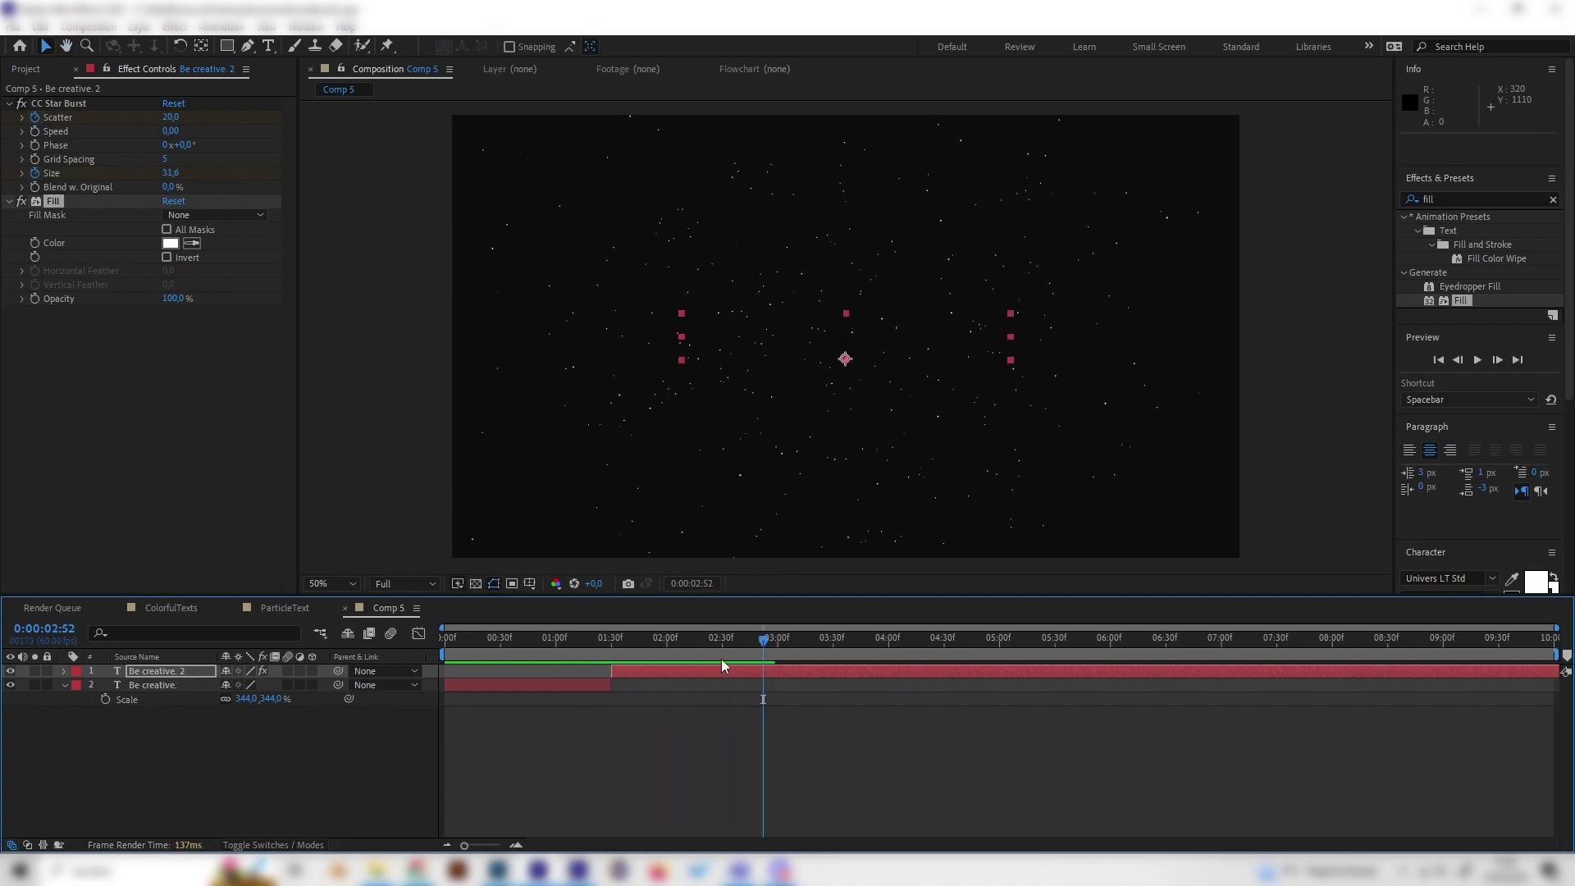
{"action": "mouse_move", "coordinate": [733, 637]}
{"action": "left_mouse_down"}
{"action": "mouse_move", "coordinate": [626, 618]}
{"action": "mouse_move", "coordinate": [715, 617]}
{"action": "mouse_move", "coordinate": [636, 638]}
{"action": "mouse_move", "coordinate": [672, 639]}
{"action": "left_mouse_up"}
{"action": "left_click", "coordinate": [193, 739]}
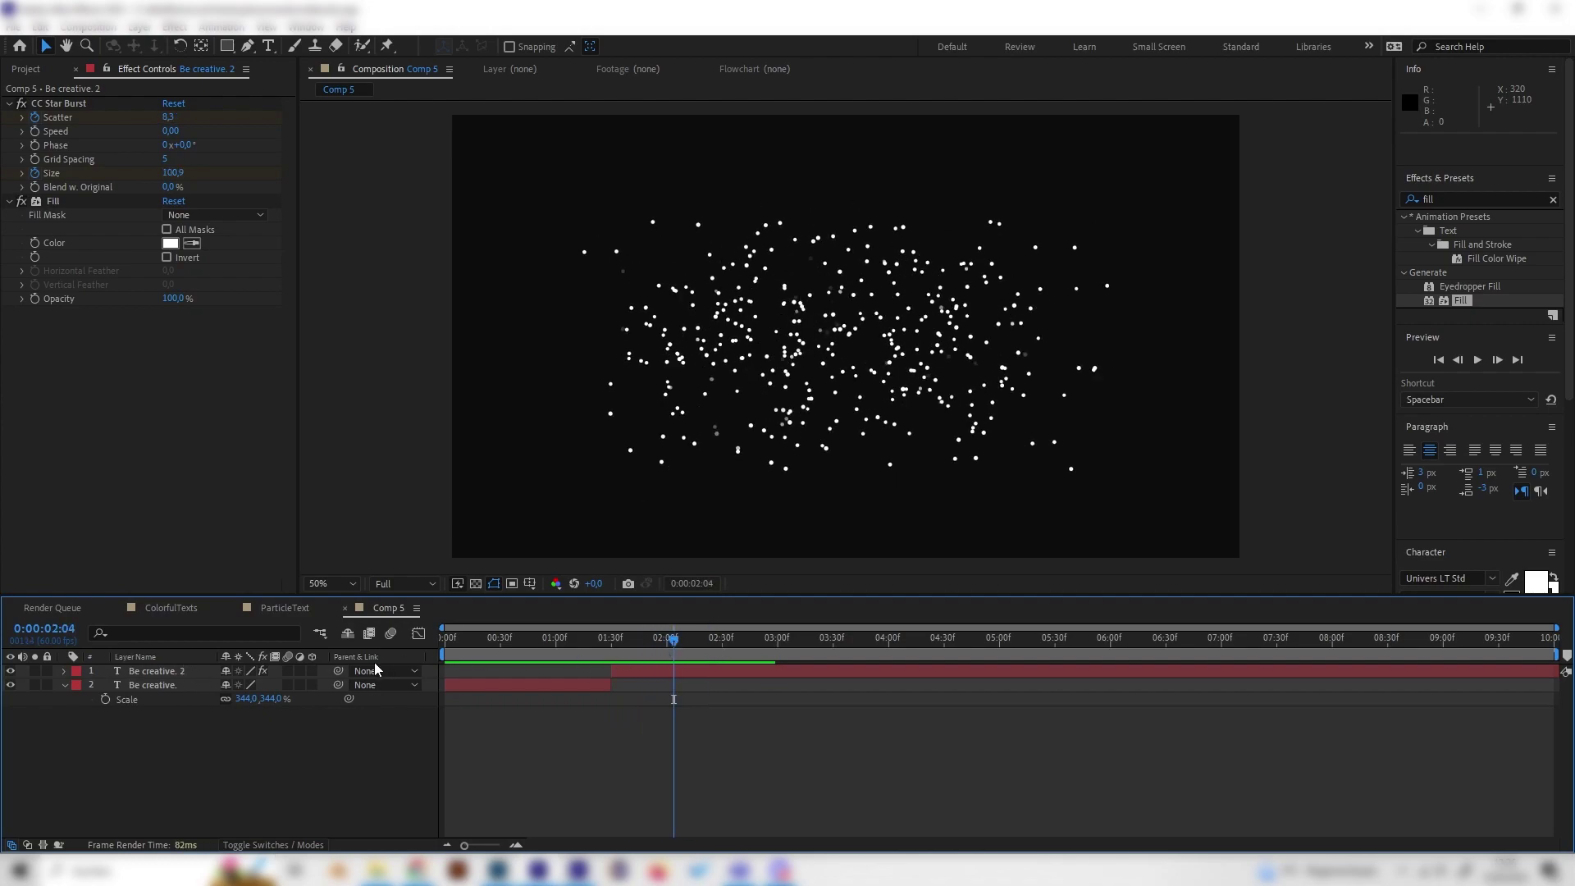
Set an Opacity keyframe of 100% on Be creative. 2 around 0:00:02:16.
{"action": "left_click", "coordinate": [151, 672]}
{"action": "left_click", "coordinate": [65, 671]}
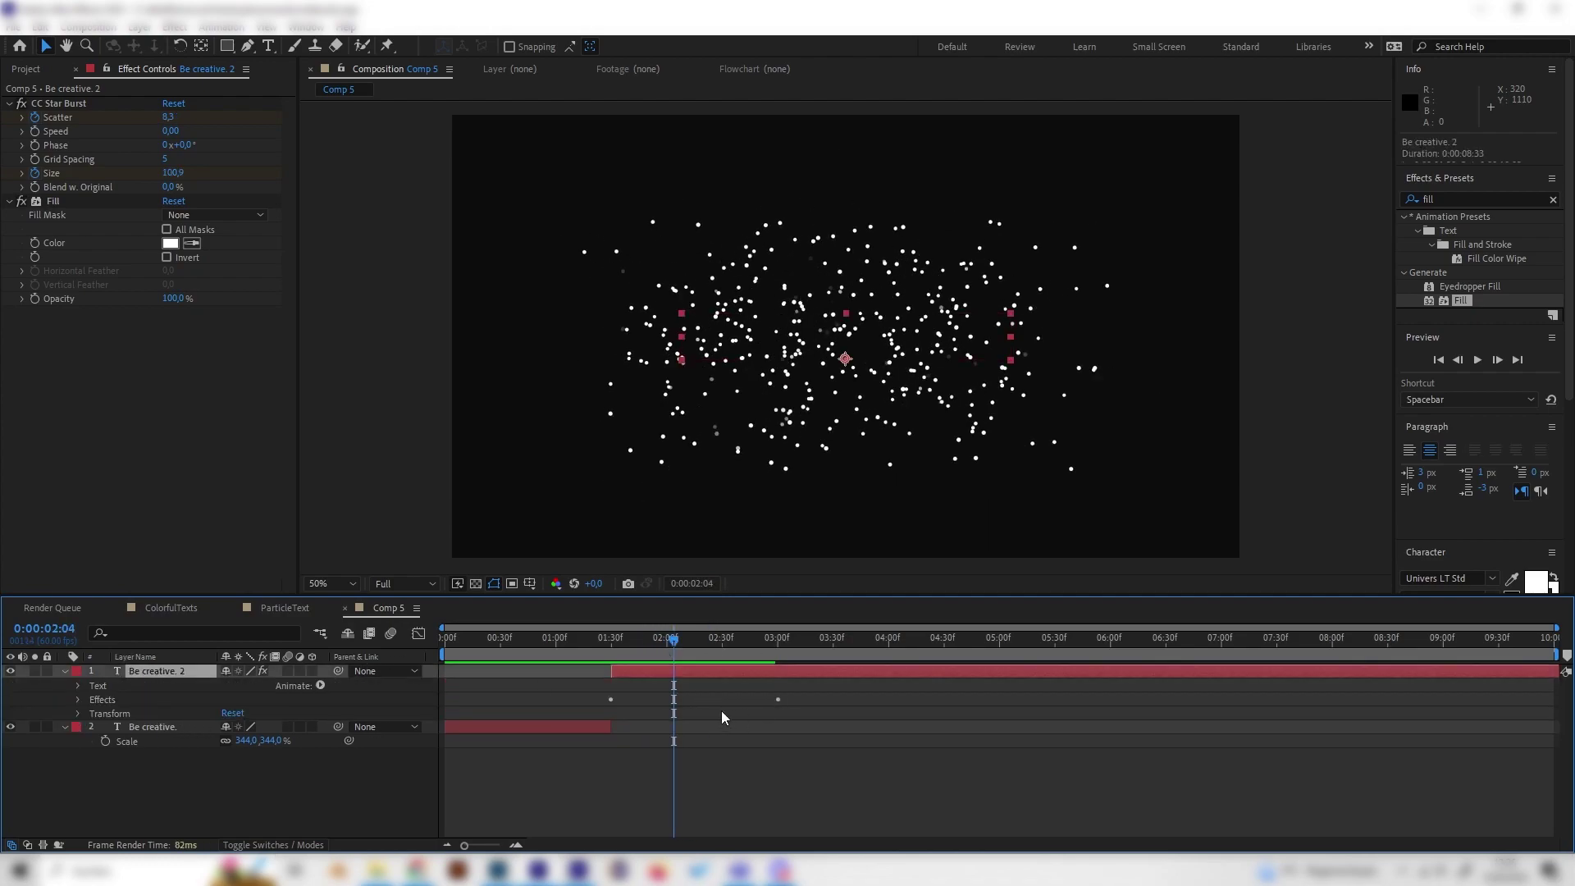
{"action": "left_click", "coordinate": [78, 713]}
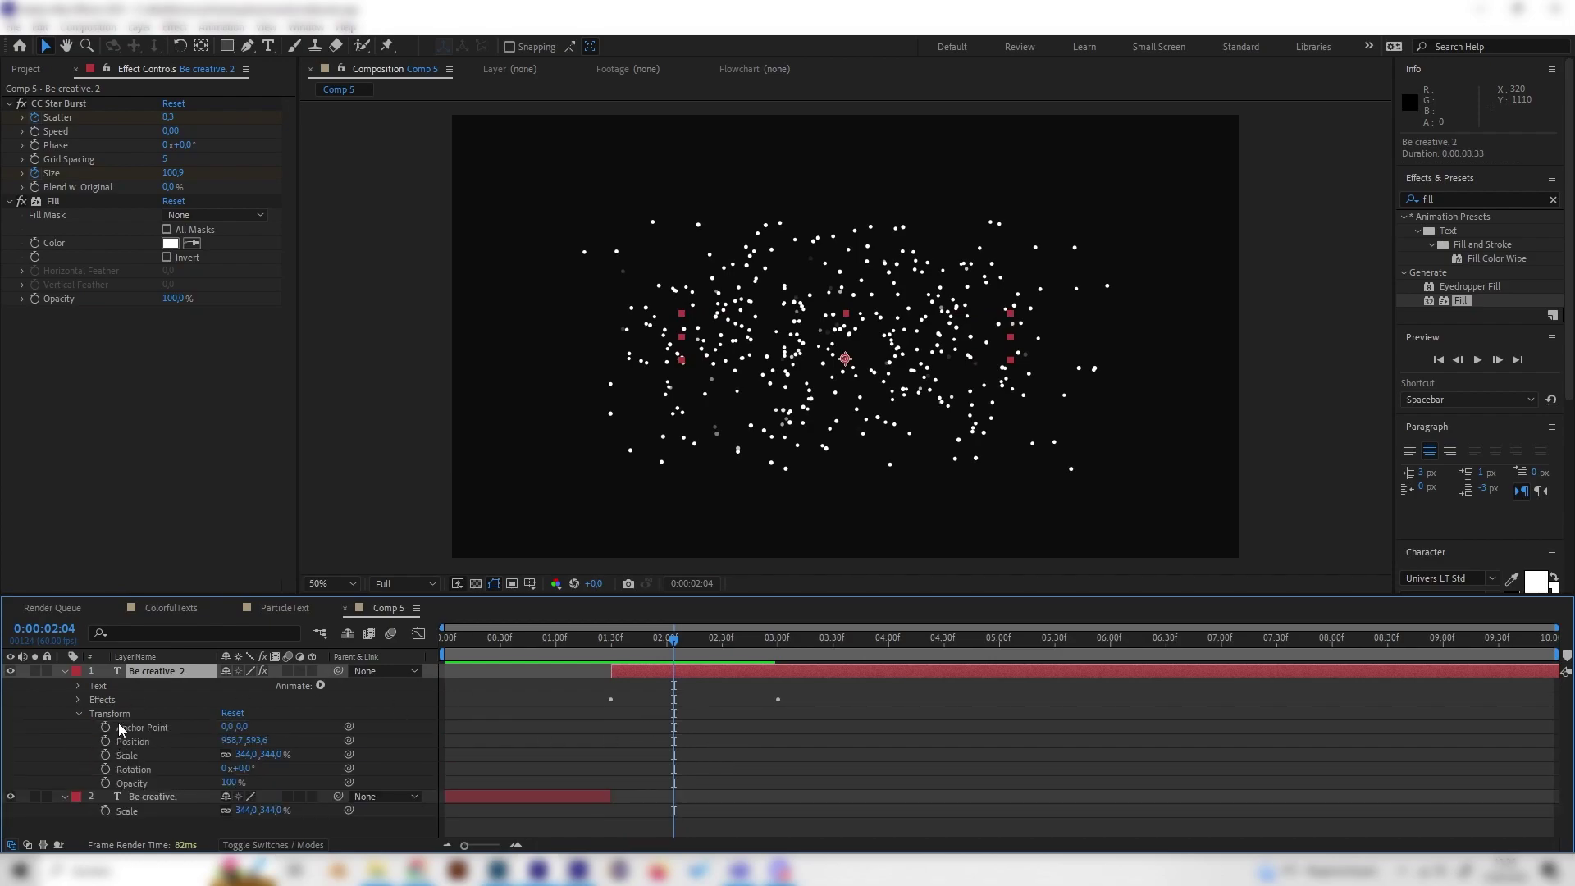
{"action": "left_click", "coordinate": [119, 720]}
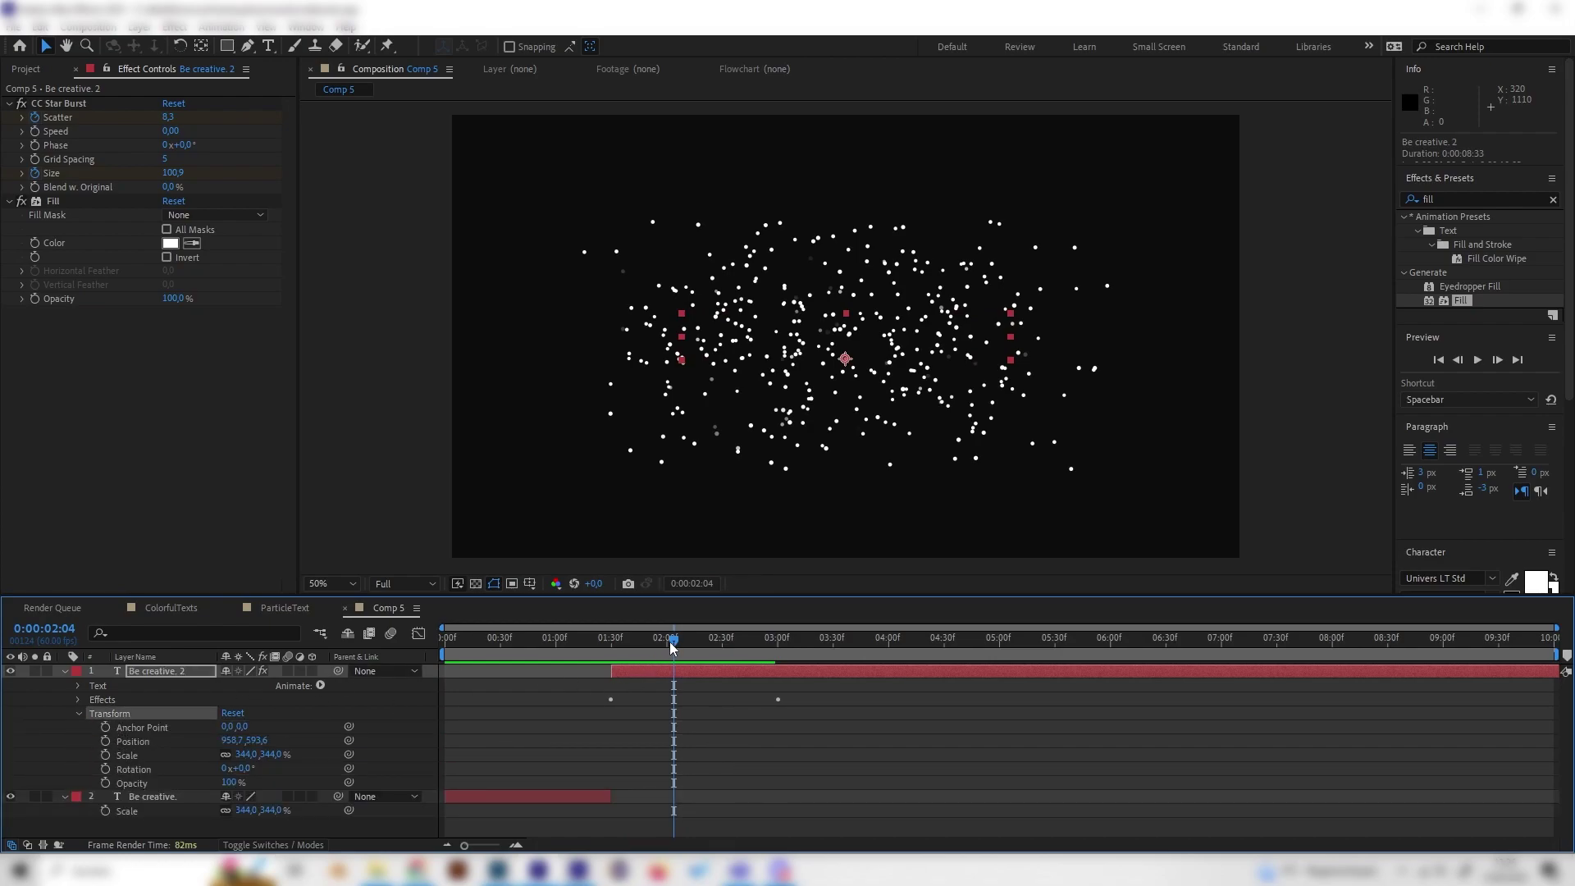
{"action": "left_click_drag", "start_coordinate": [672, 645], "coordinate": [699, 641]}
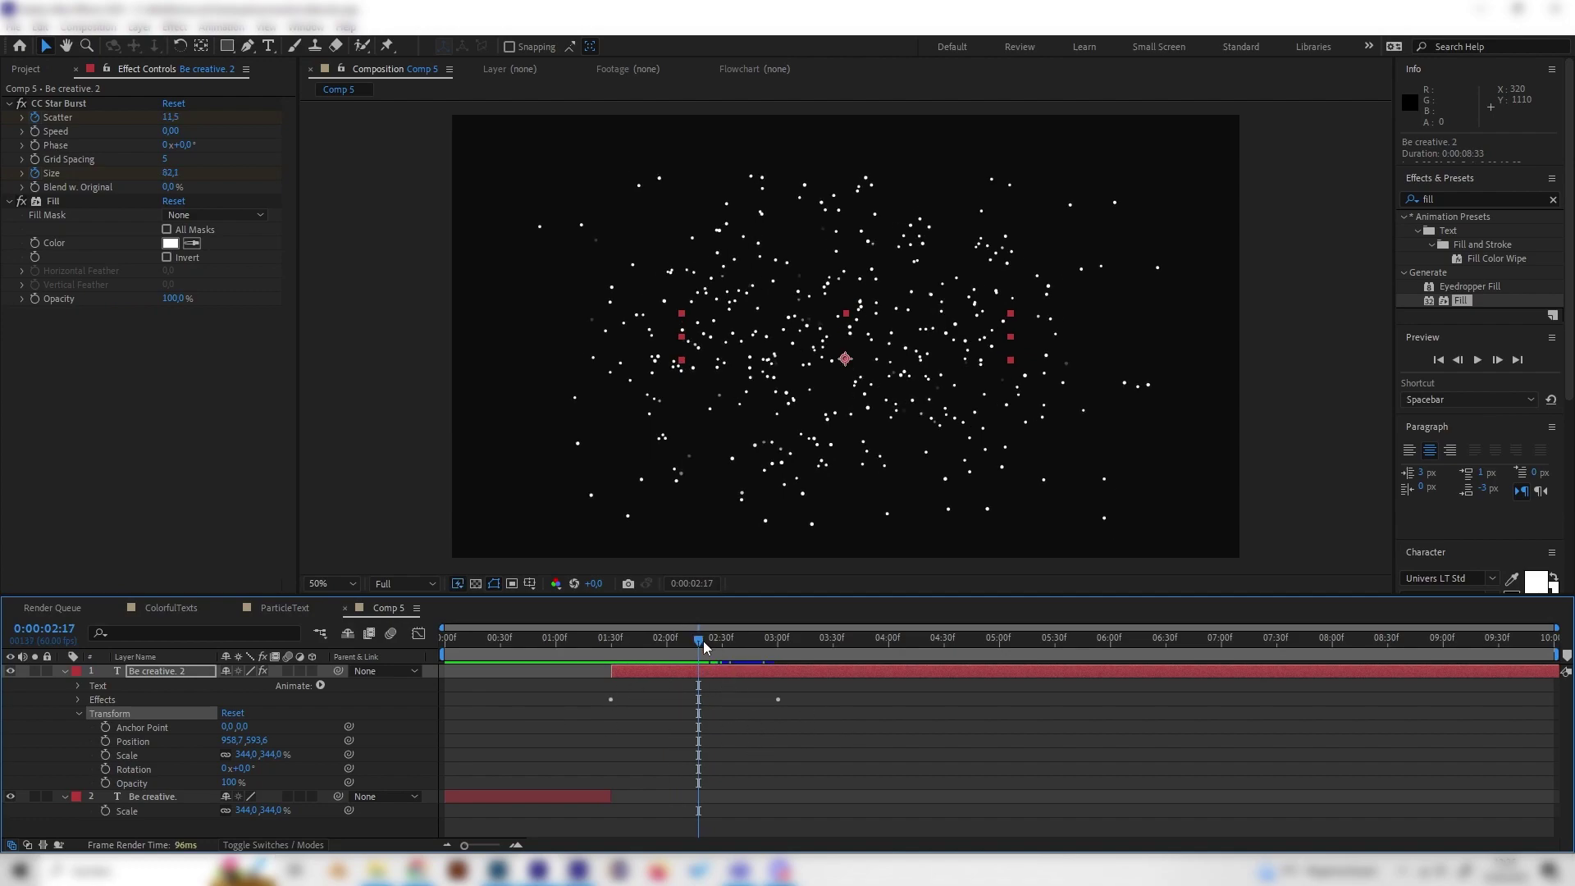
{"action": "left_click_drag", "start_coordinate": [703, 641], "coordinate": [697, 641]}
{"action": "left_click", "coordinate": [113, 780]}
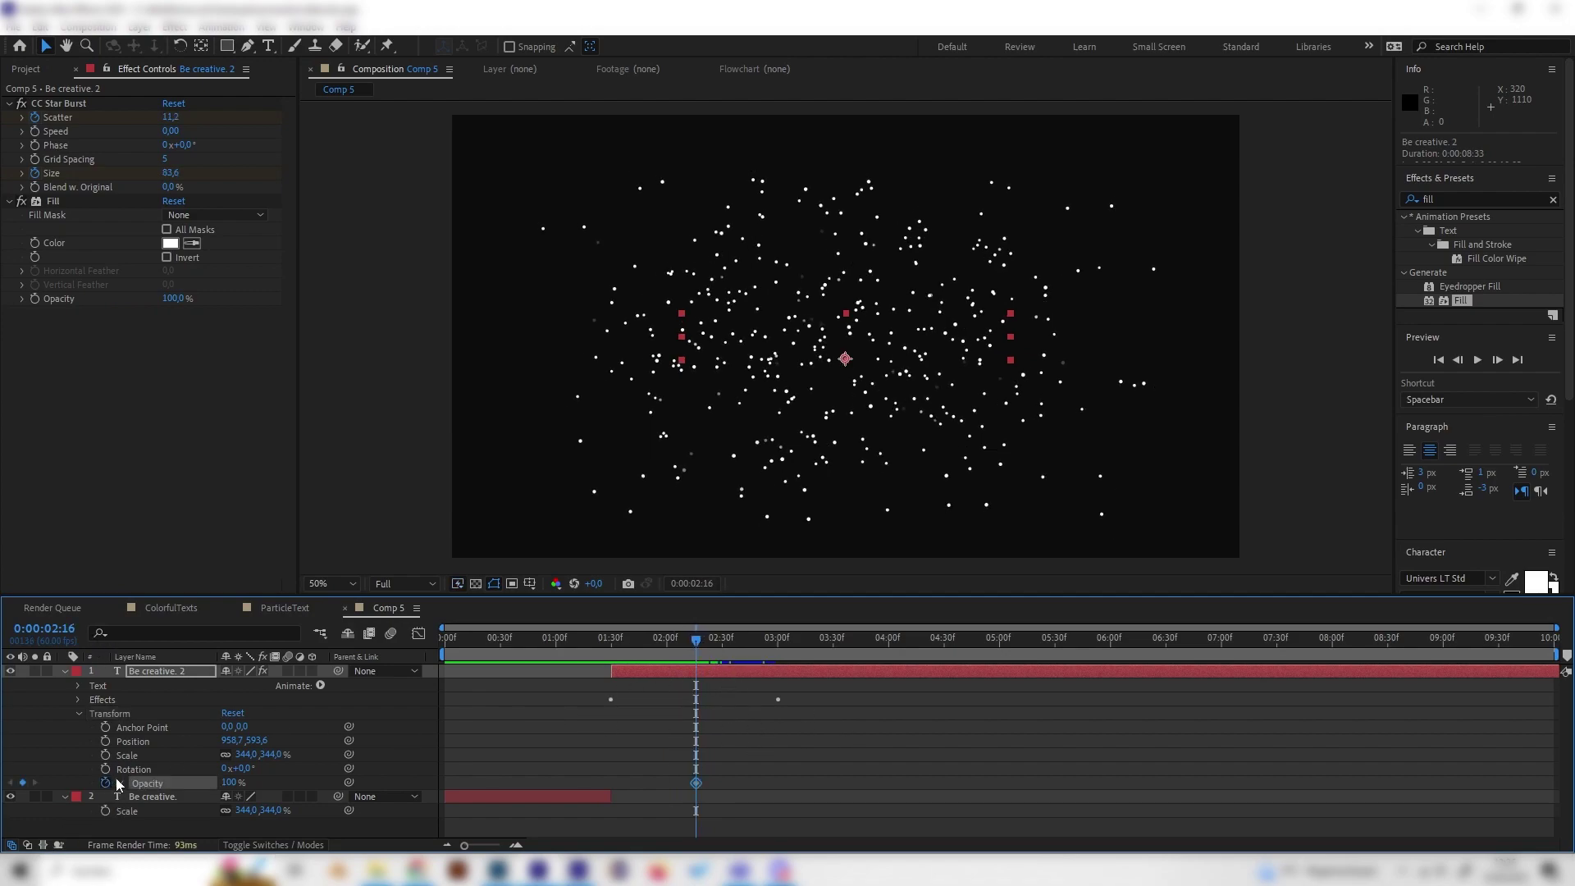
{"action": "left_click", "coordinate": [232, 783]}
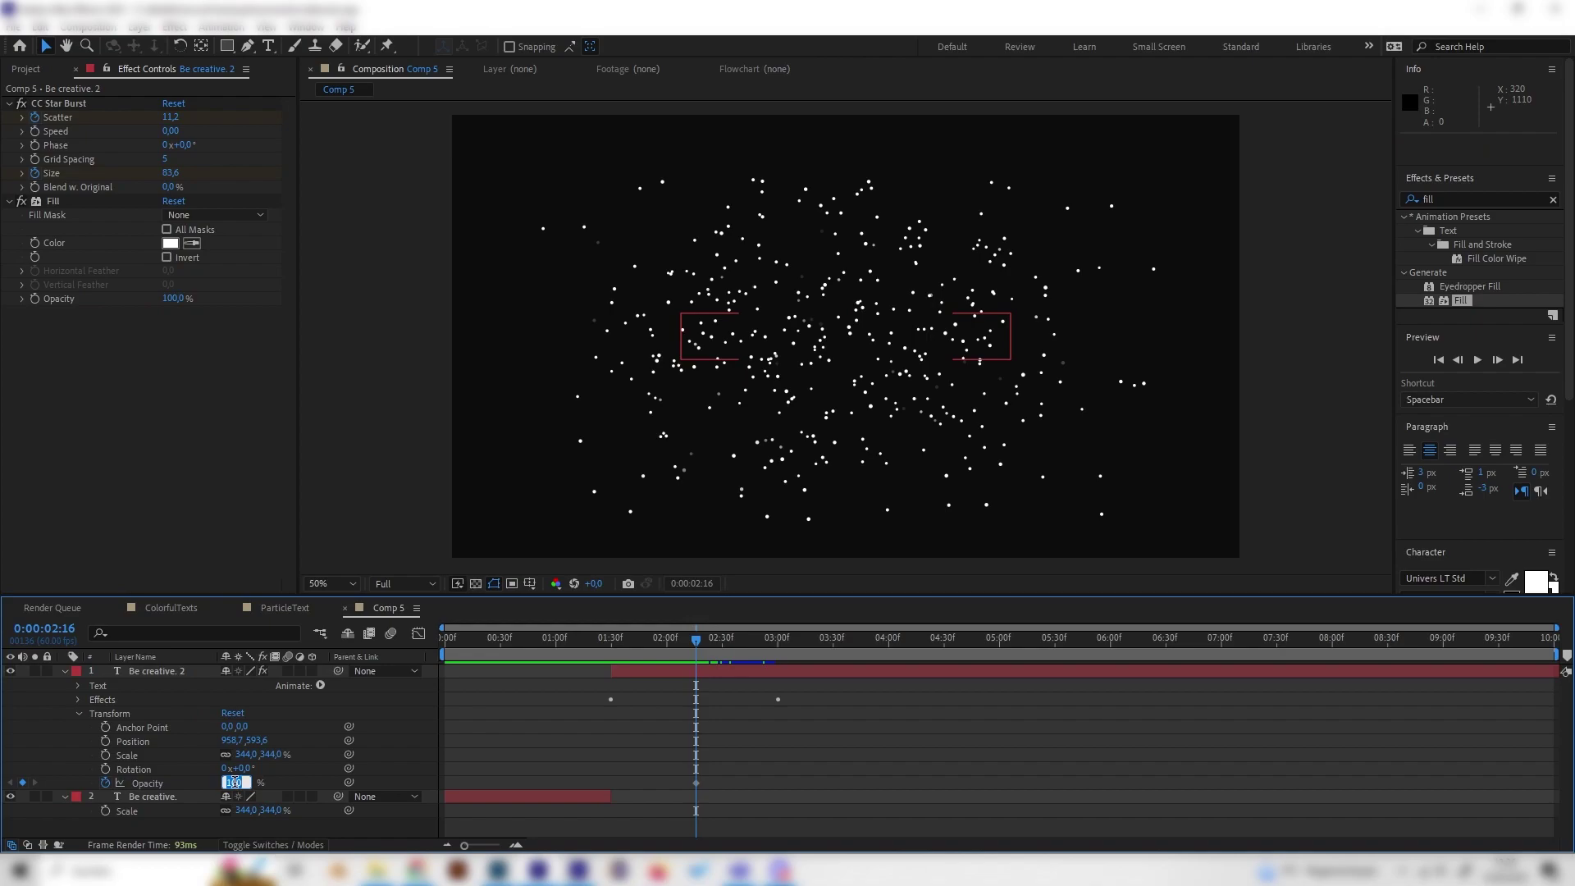
{"action": "key", "text": "Return"}
Keyframe Opacity to 0% at three seconds and preview the fade.
{"action": "left_click_drag", "start_coordinate": [764, 645], "coordinate": [778, 639]}
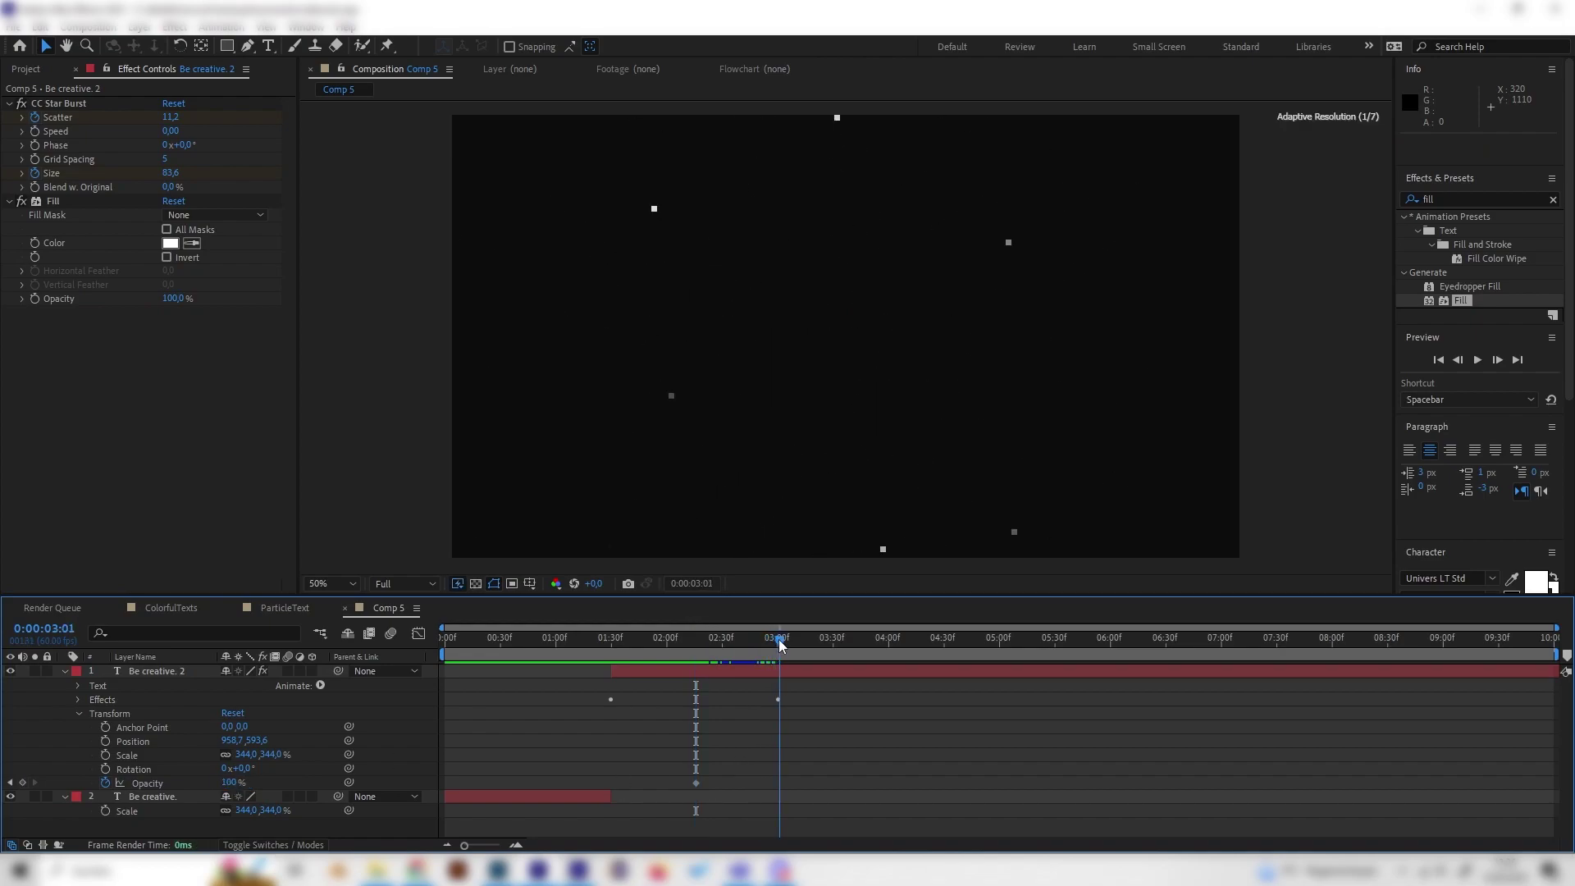
{"action": "left_click", "coordinate": [231, 783]}
{"action": "type", "text": "0"}
{"action": "key", "text": "Return"}
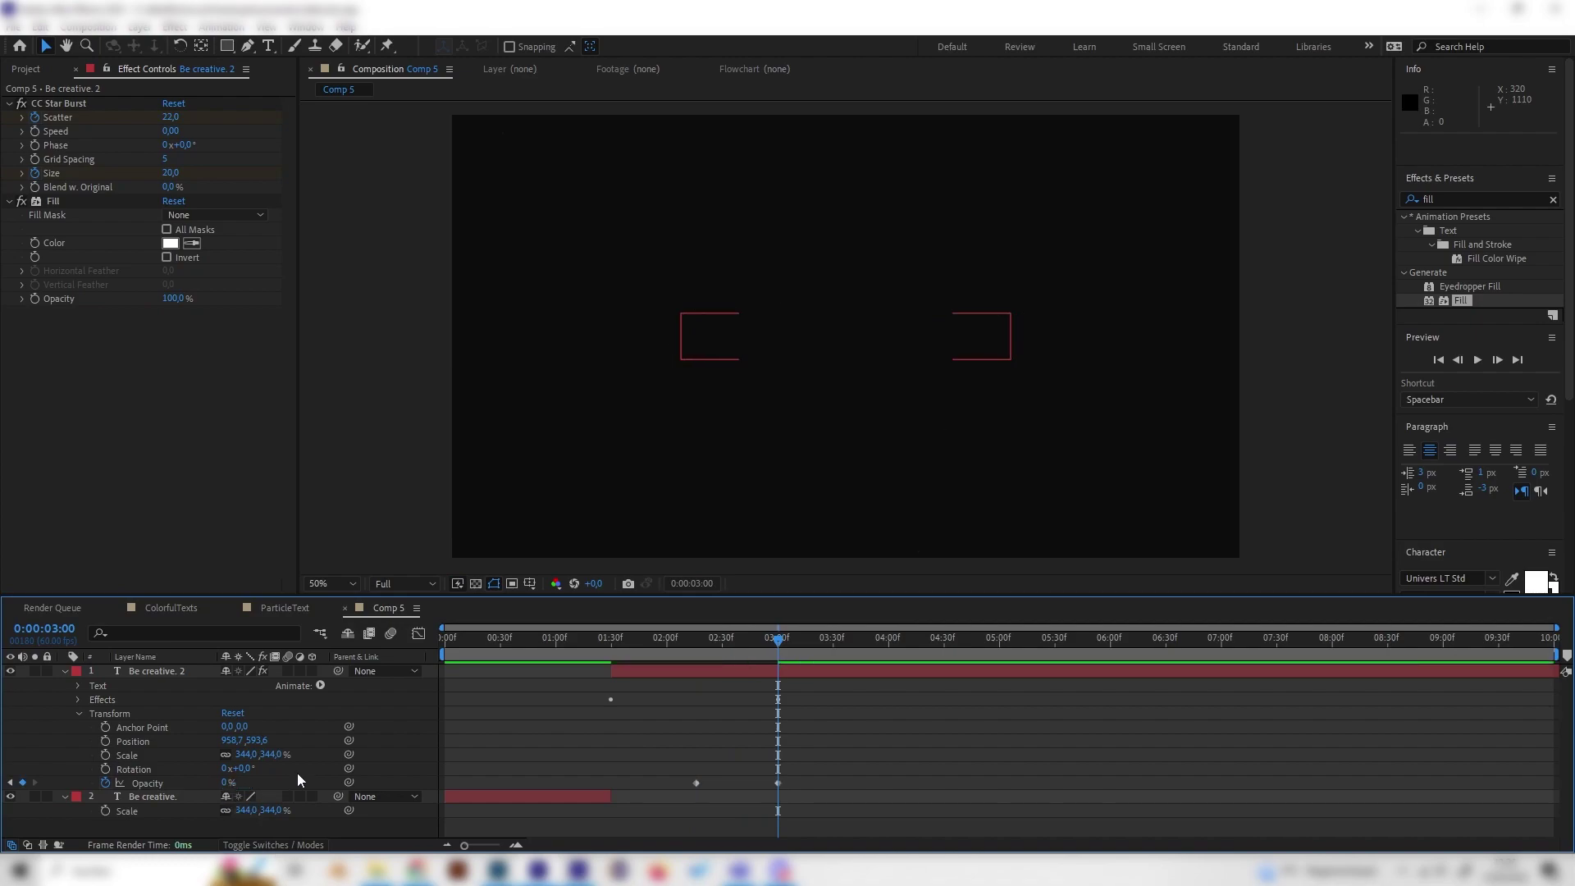
{"action": "left_click_drag", "start_coordinate": [677, 634], "coordinate": [596, 645]}
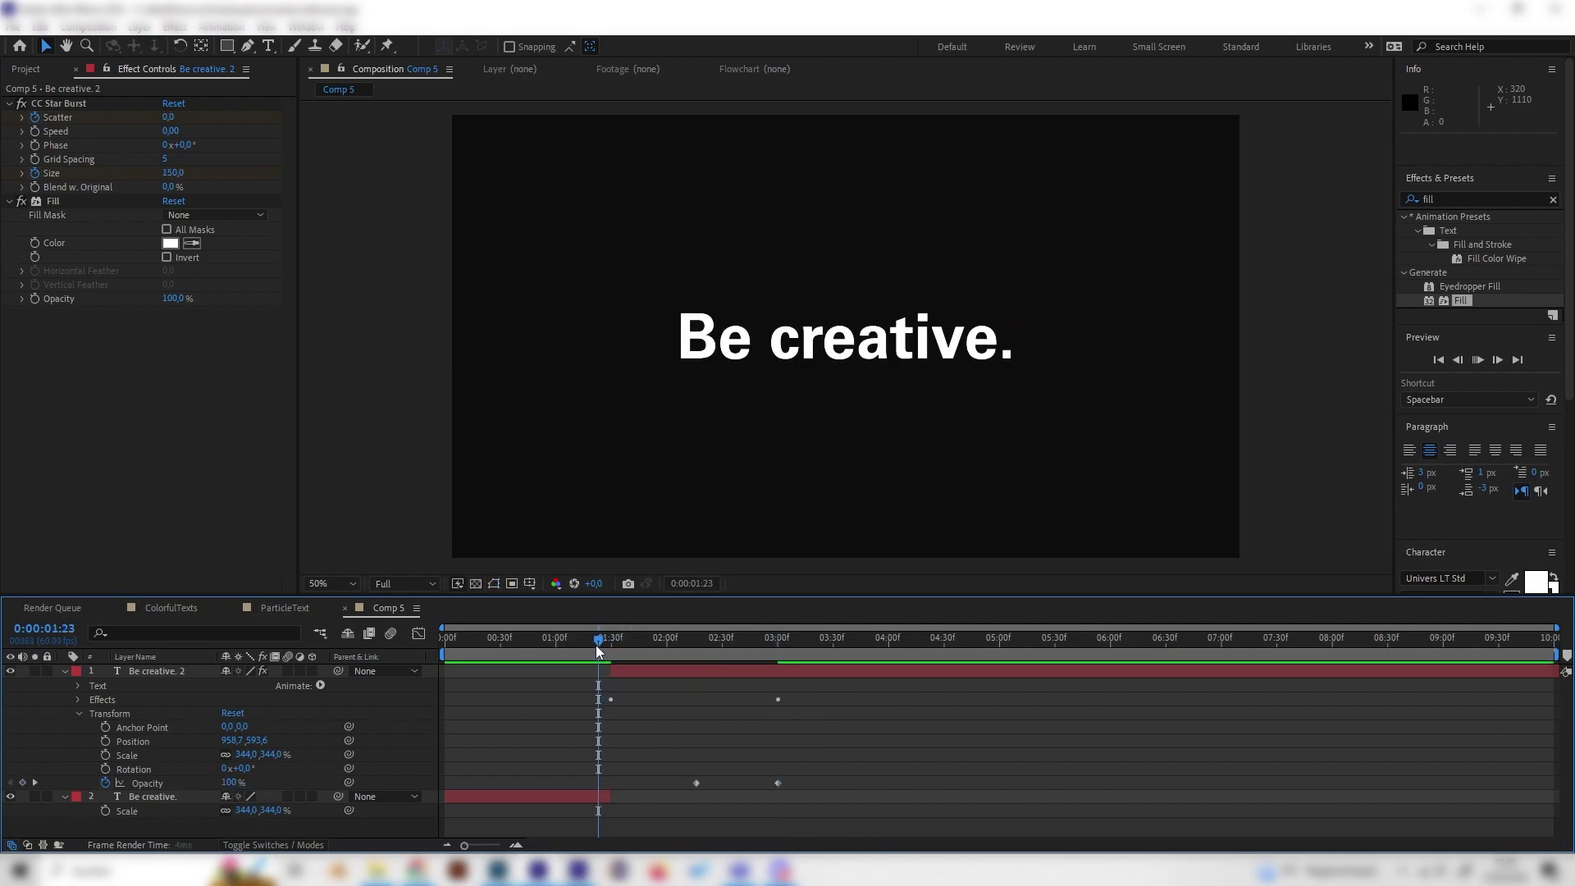
{"action": "key", "text": "space"}
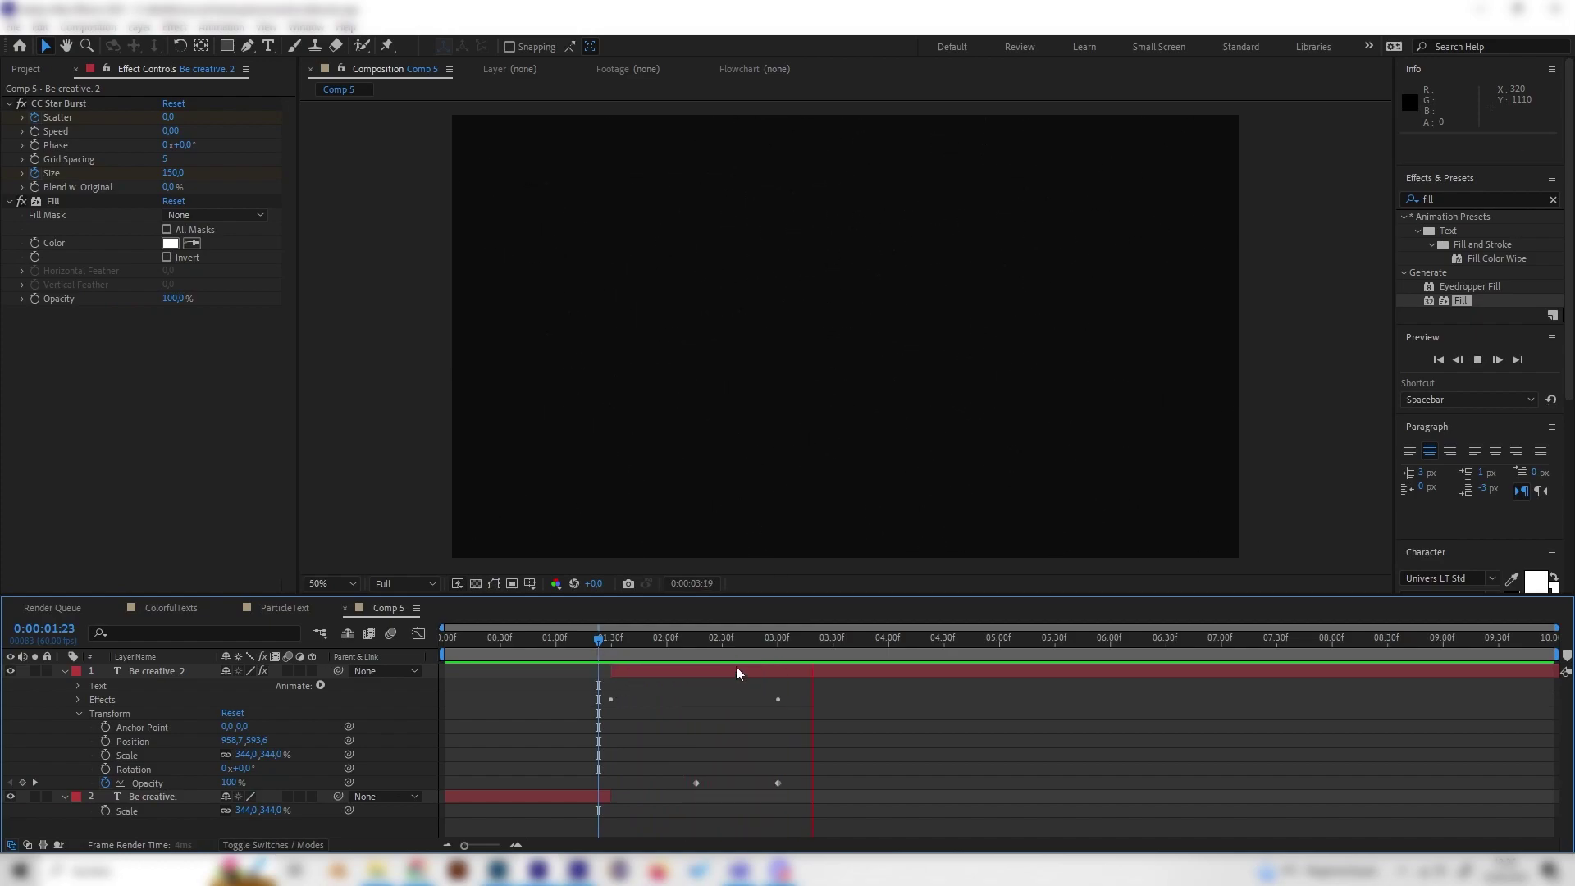
Apply Gaussian Blur with Blurriness 5 to Be creative. 2 and scrub to check it.
{"action": "left_click", "coordinate": [596, 639]}
{"action": "left_click_drag", "start_coordinate": [597, 638], "coordinate": [644, 640]}
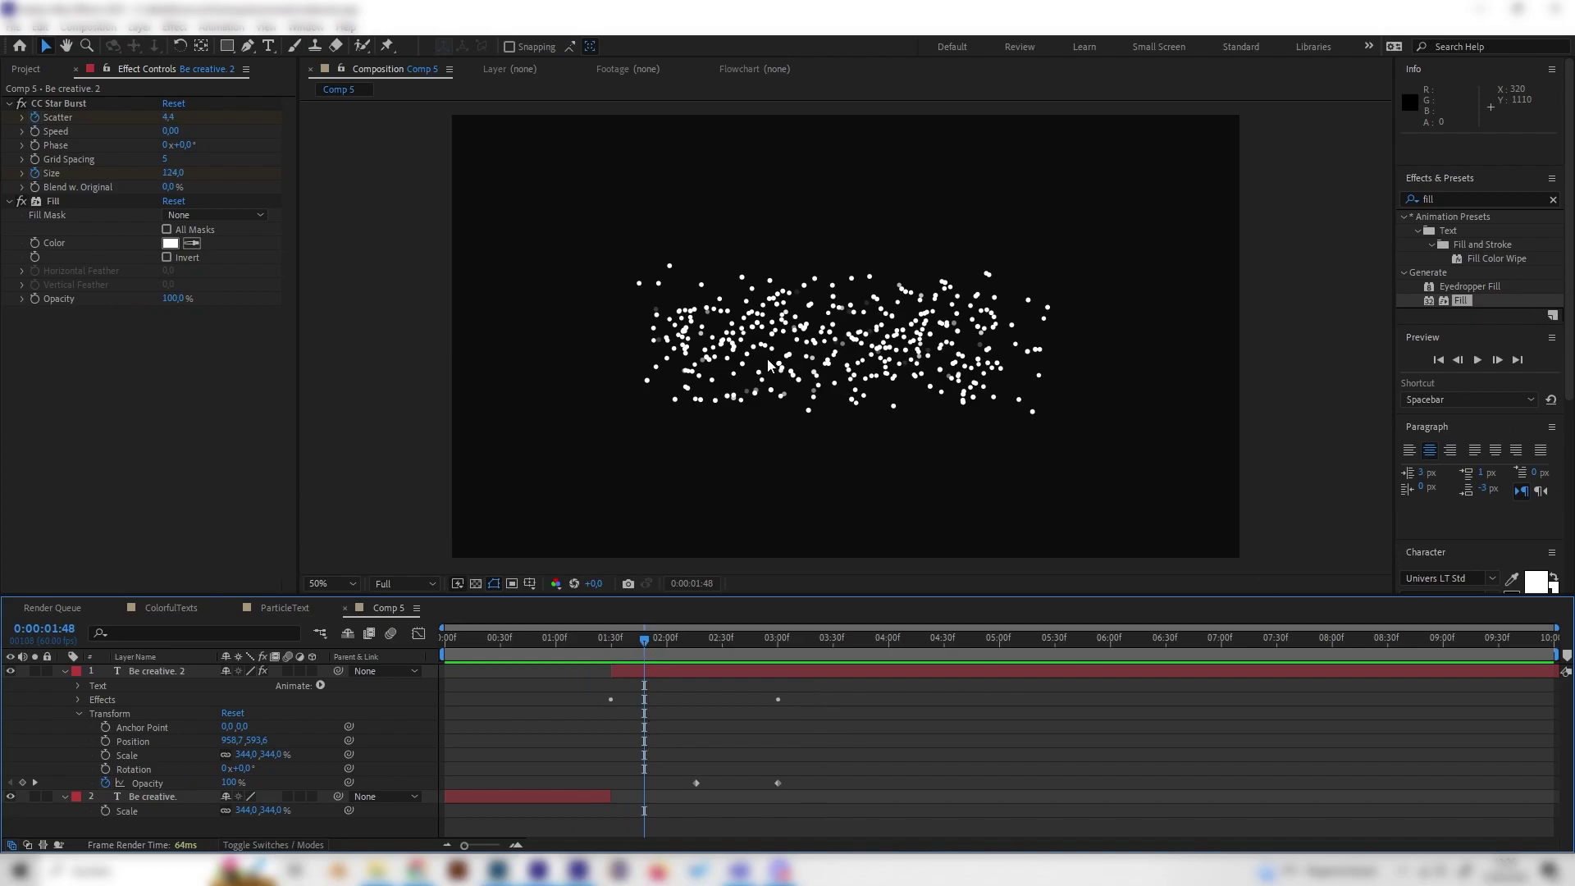
{"action": "double_click", "coordinate": [1461, 203]}
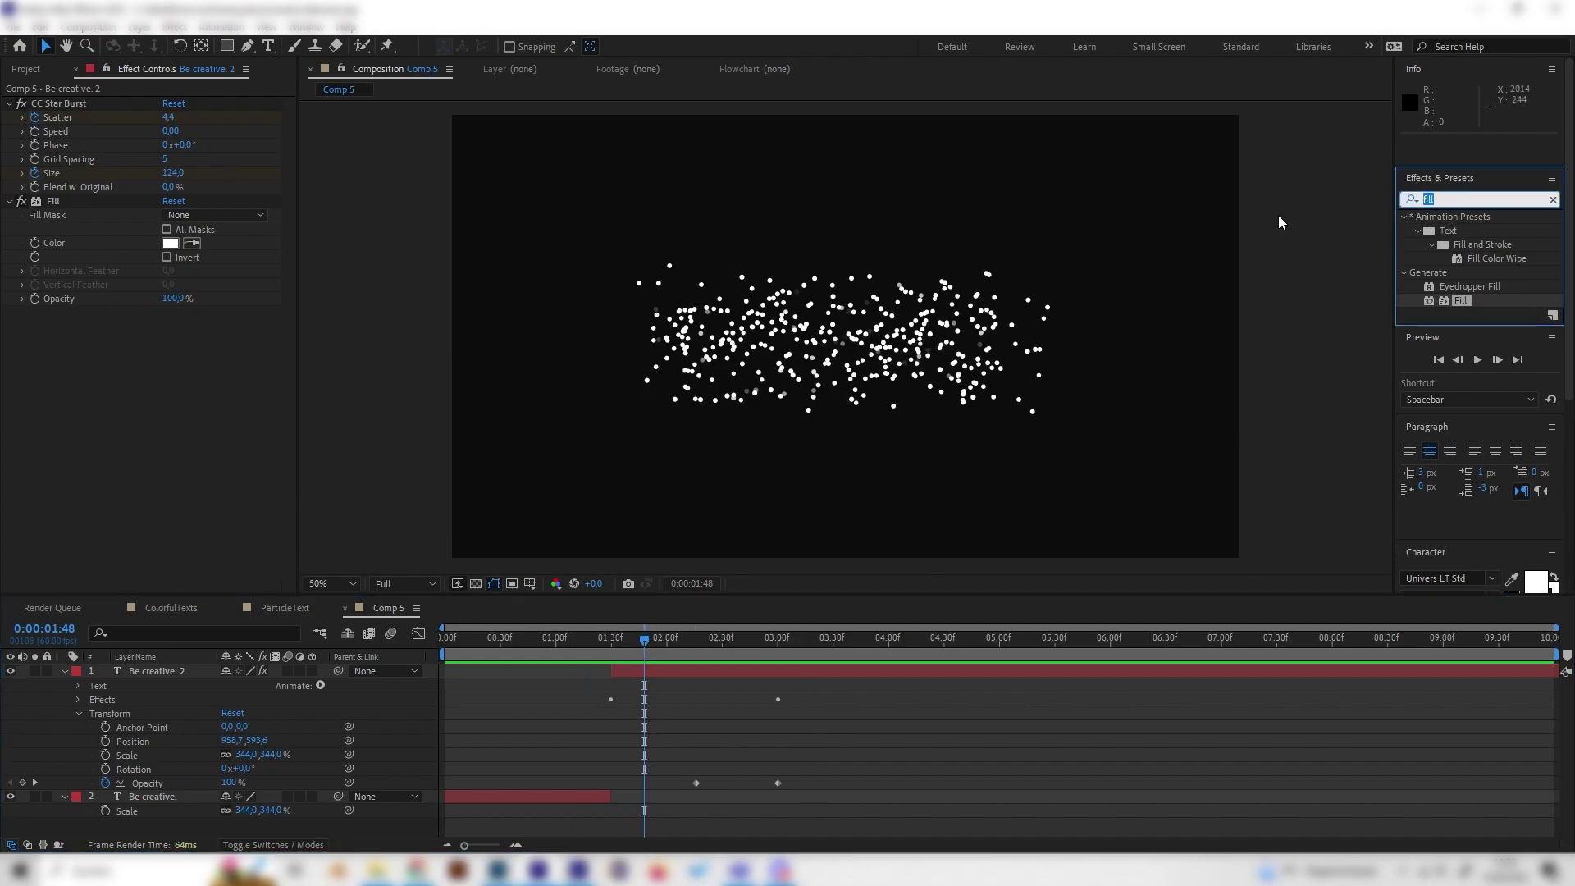
{"action": "type", "text": "blur"}
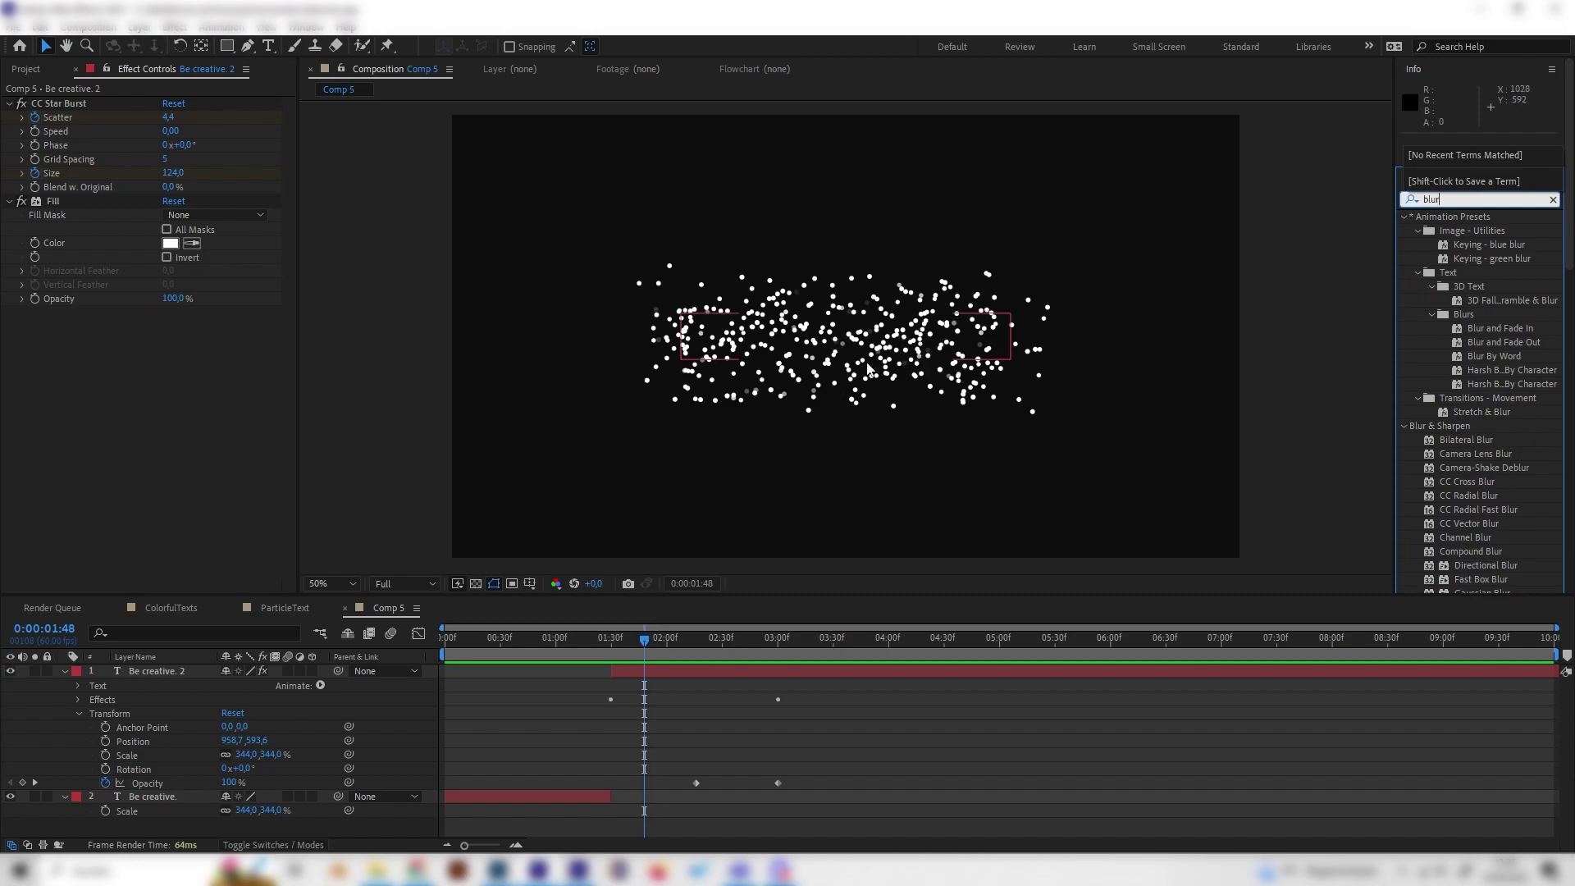
{"action": "scroll", "coordinate": [1478, 539], "scroll_direction": "down", "scroll_amount": 3}
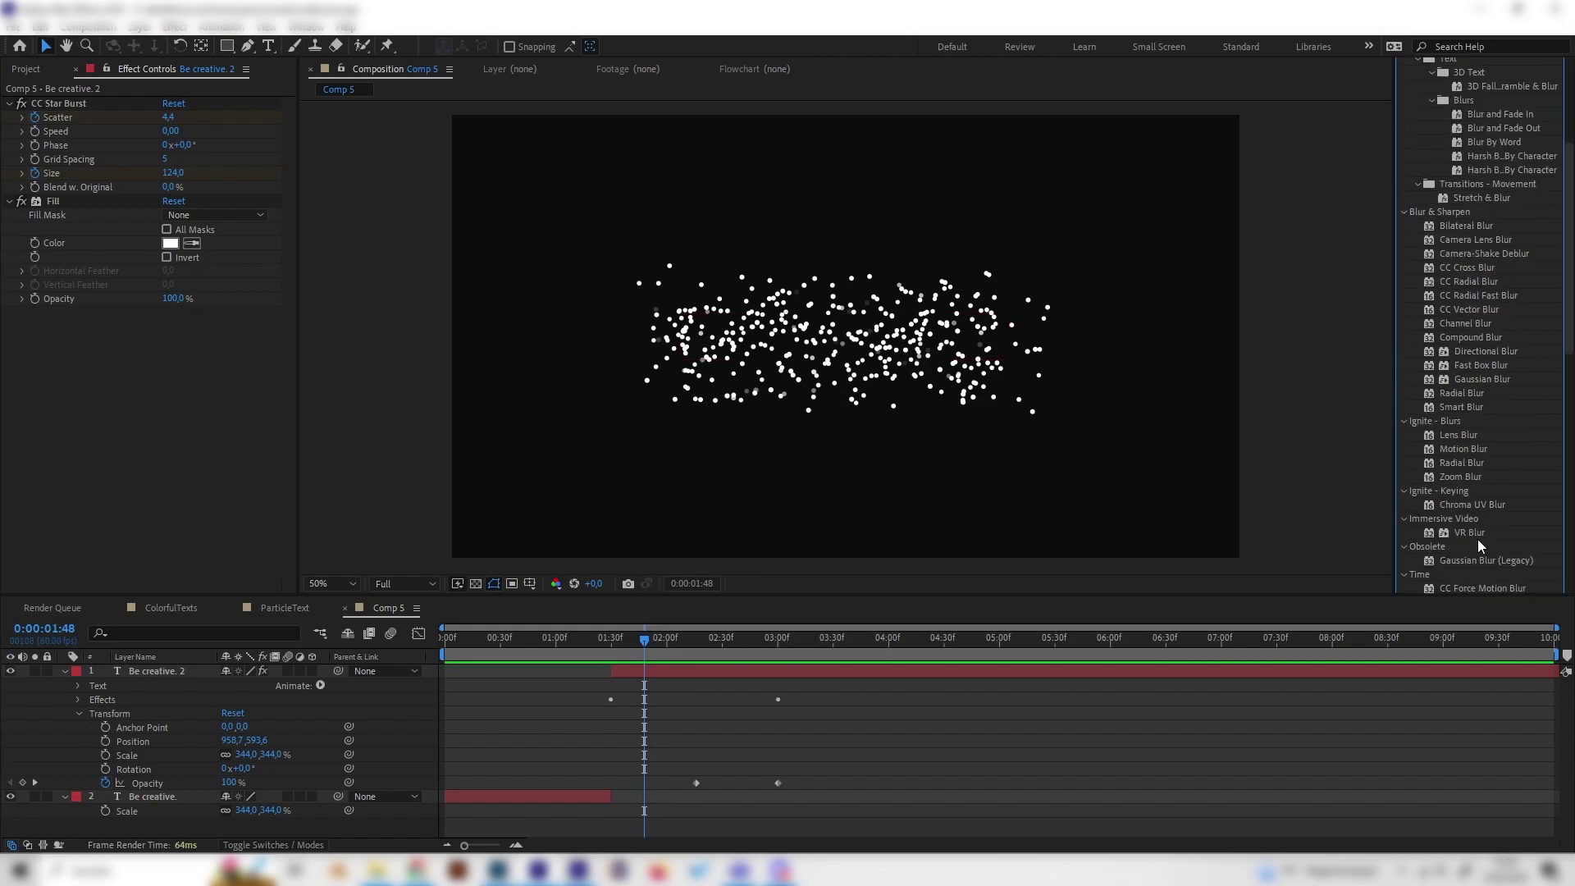
{"action": "scroll", "coordinate": [1478, 538], "scroll_direction": "down", "scroll_amount": 3}
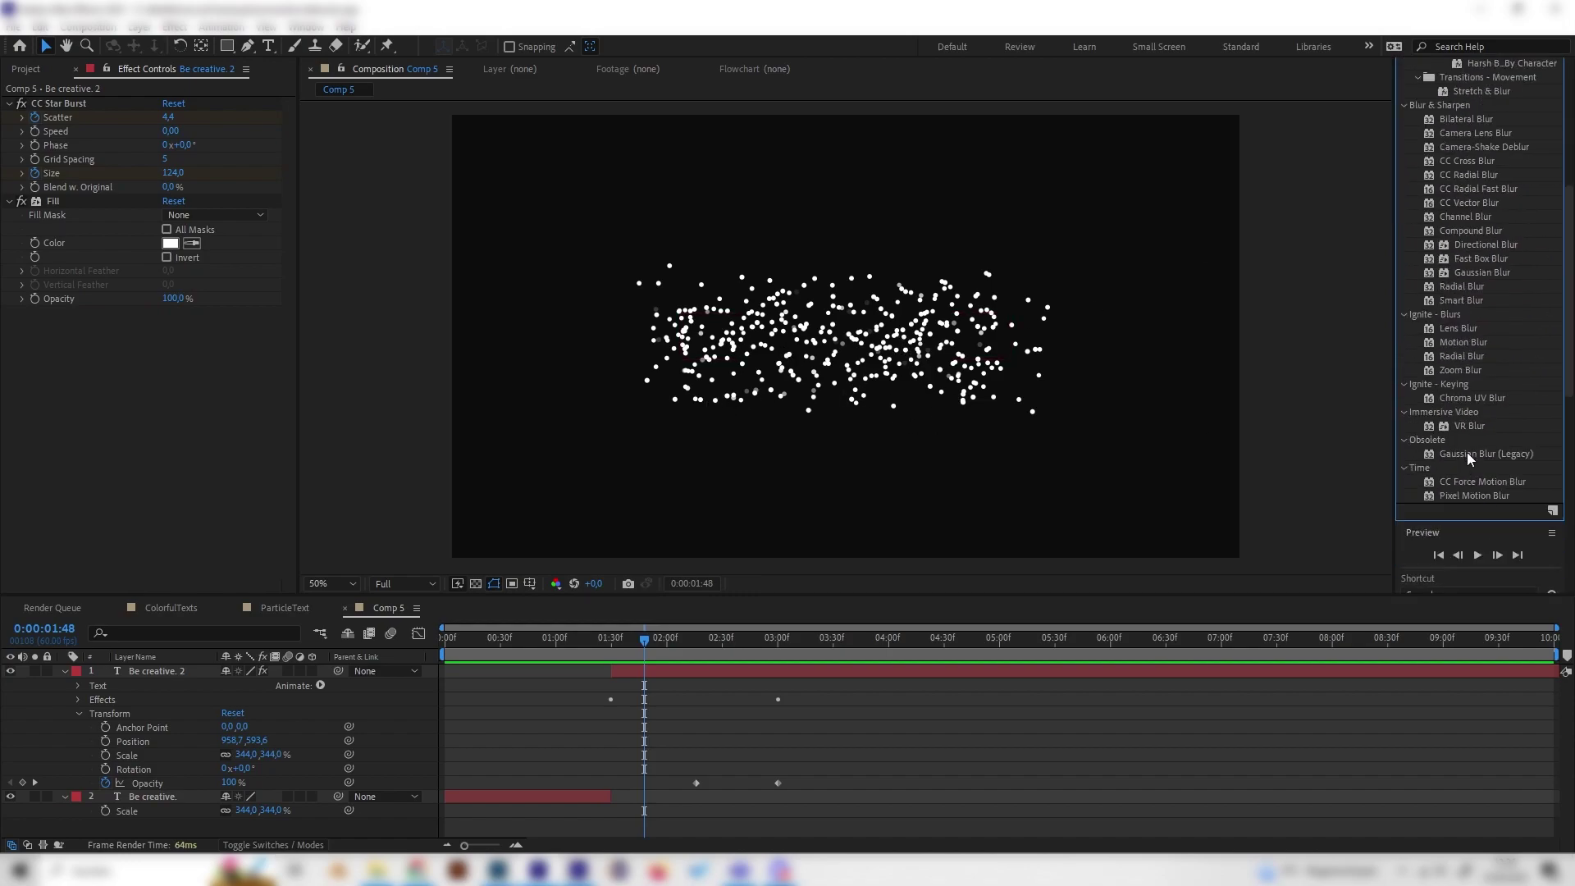
{"action": "scroll", "coordinate": [1466, 451], "scroll_direction": "up", "scroll_amount": 1}
{"action": "double_click", "coordinate": [1477, 324]}
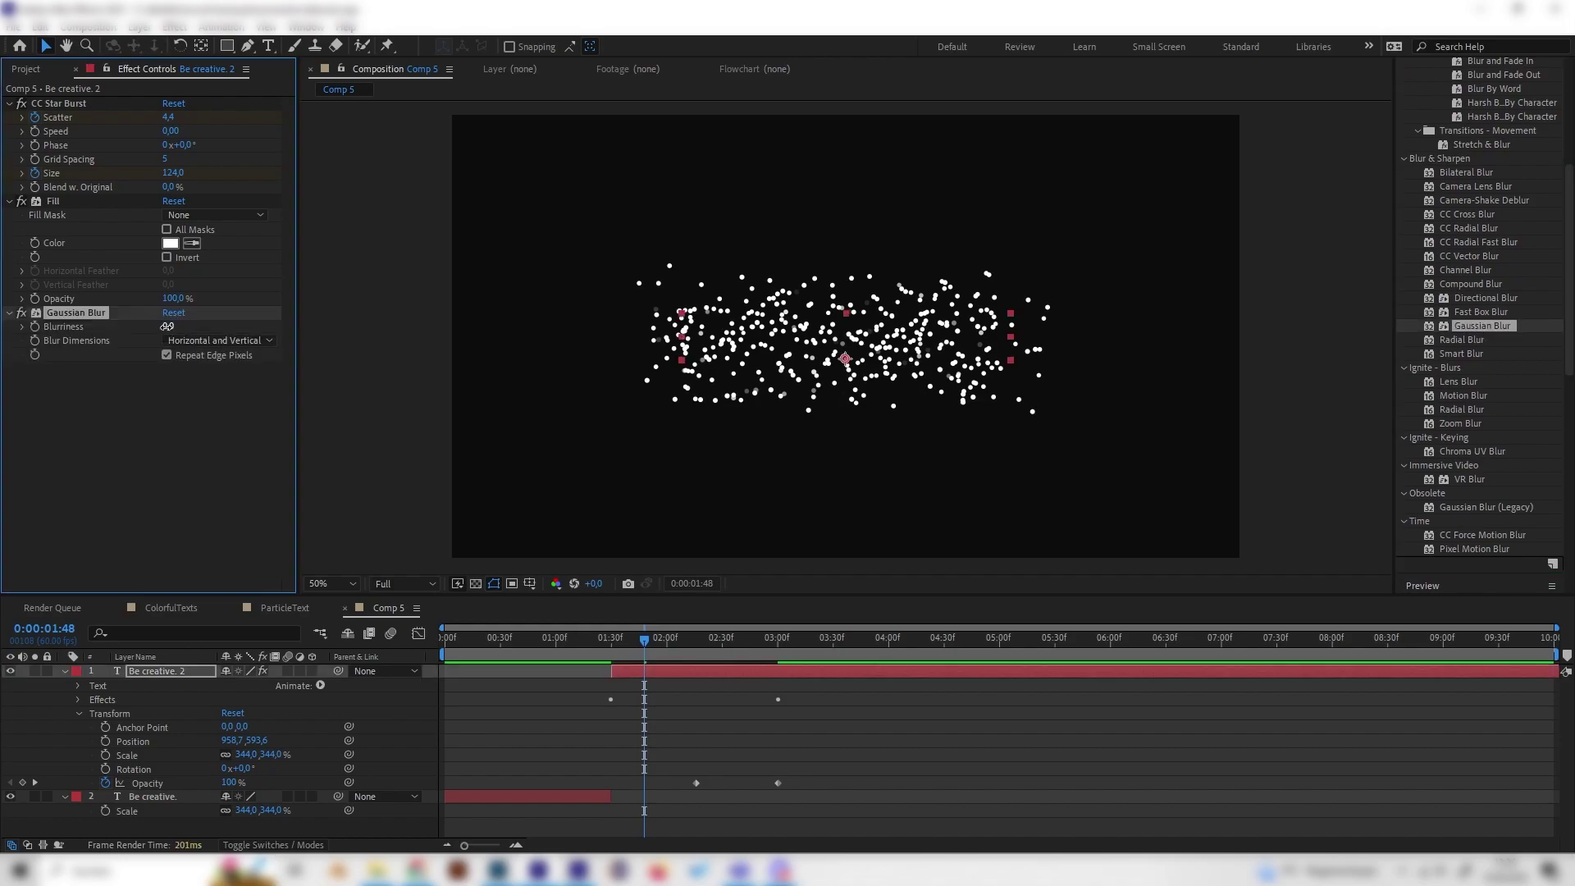
{"action": "left_click", "coordinate": [172, 325]}
{"action": "type", "text": "5"}
{"action": "key", "text": "Return"}
{"action": "mouse_move", "coordinate": [644, 636]}
{"action": "left_mouse_down"}
{"action": "mouse_move", "coordinate": [588, 633]}
{"action": "mouse_move", "coordinate": [763, 637]}
{"action": "mouse_move", "coordinate": [616, 638]}
{"action": "left_mouse_up"}
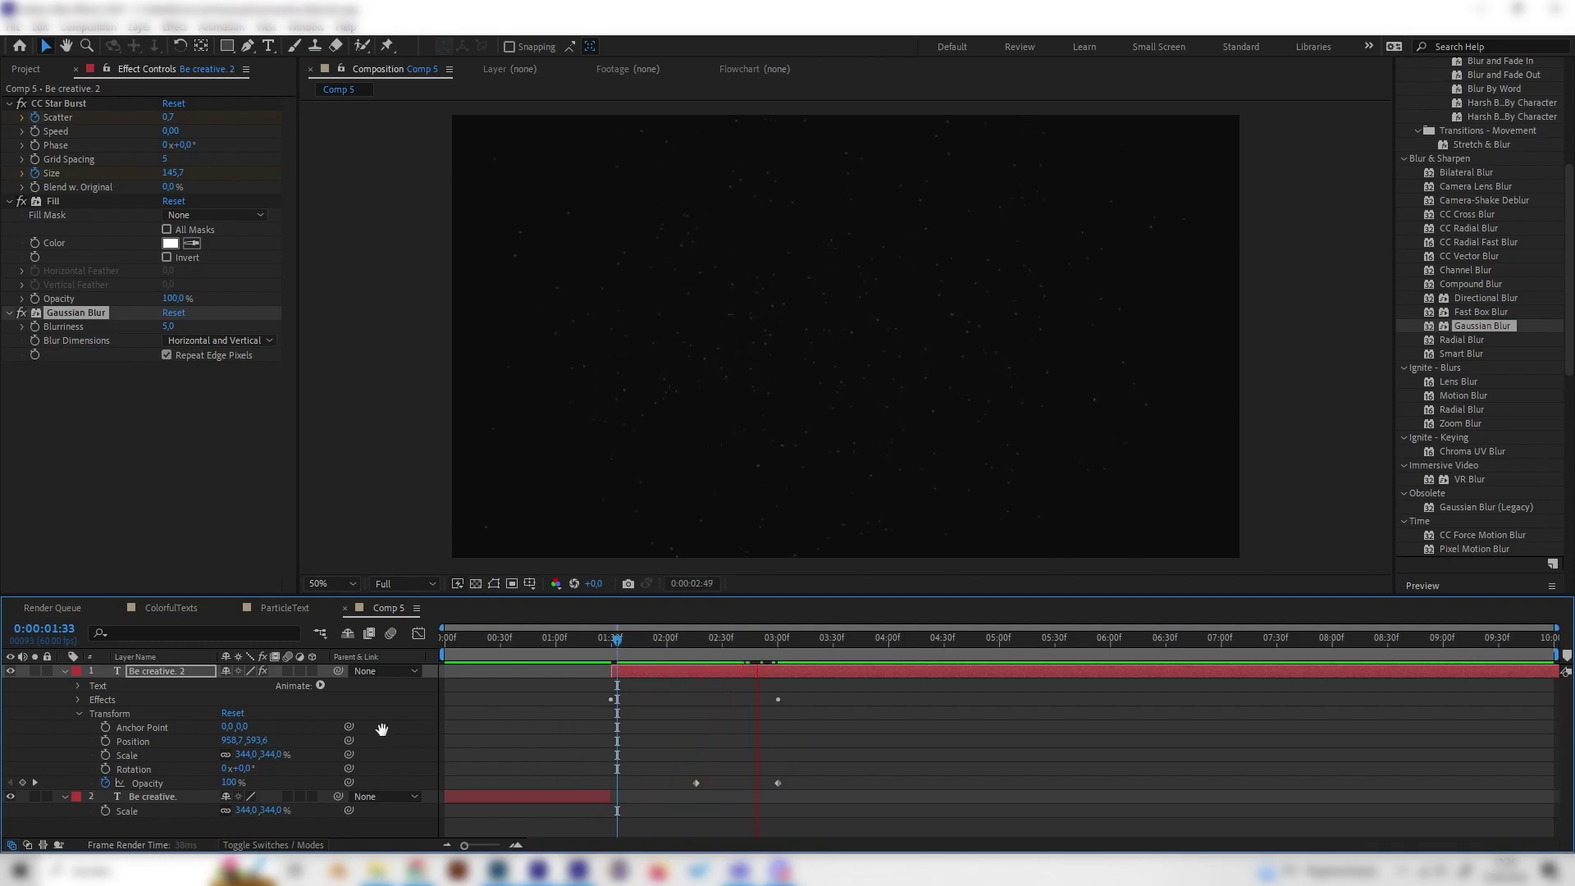
Collapse both layers' properties and scrub to a frame showing particles.
{"action": "left_click", "coordinate": [73, 672]}
{"action": "left_click", "coordinate": [67, 672]}
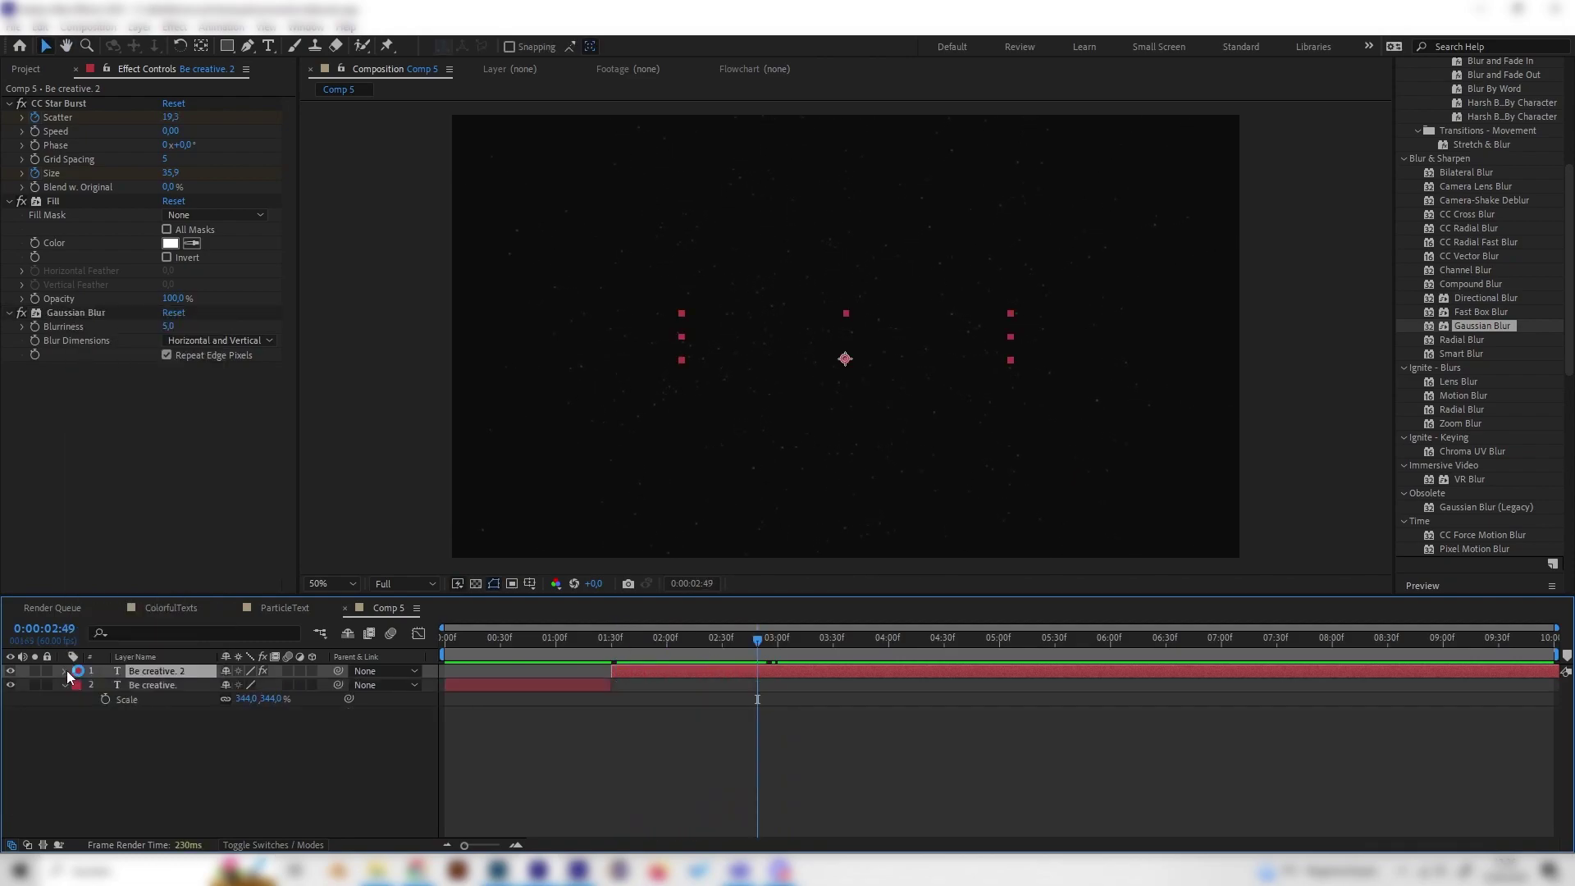
{"action": "left_click", "coordinate": [64, 684]}
{"action": "left_click_drag", "start_coordinate": [568, 638], "coordinate": [532, 648]}
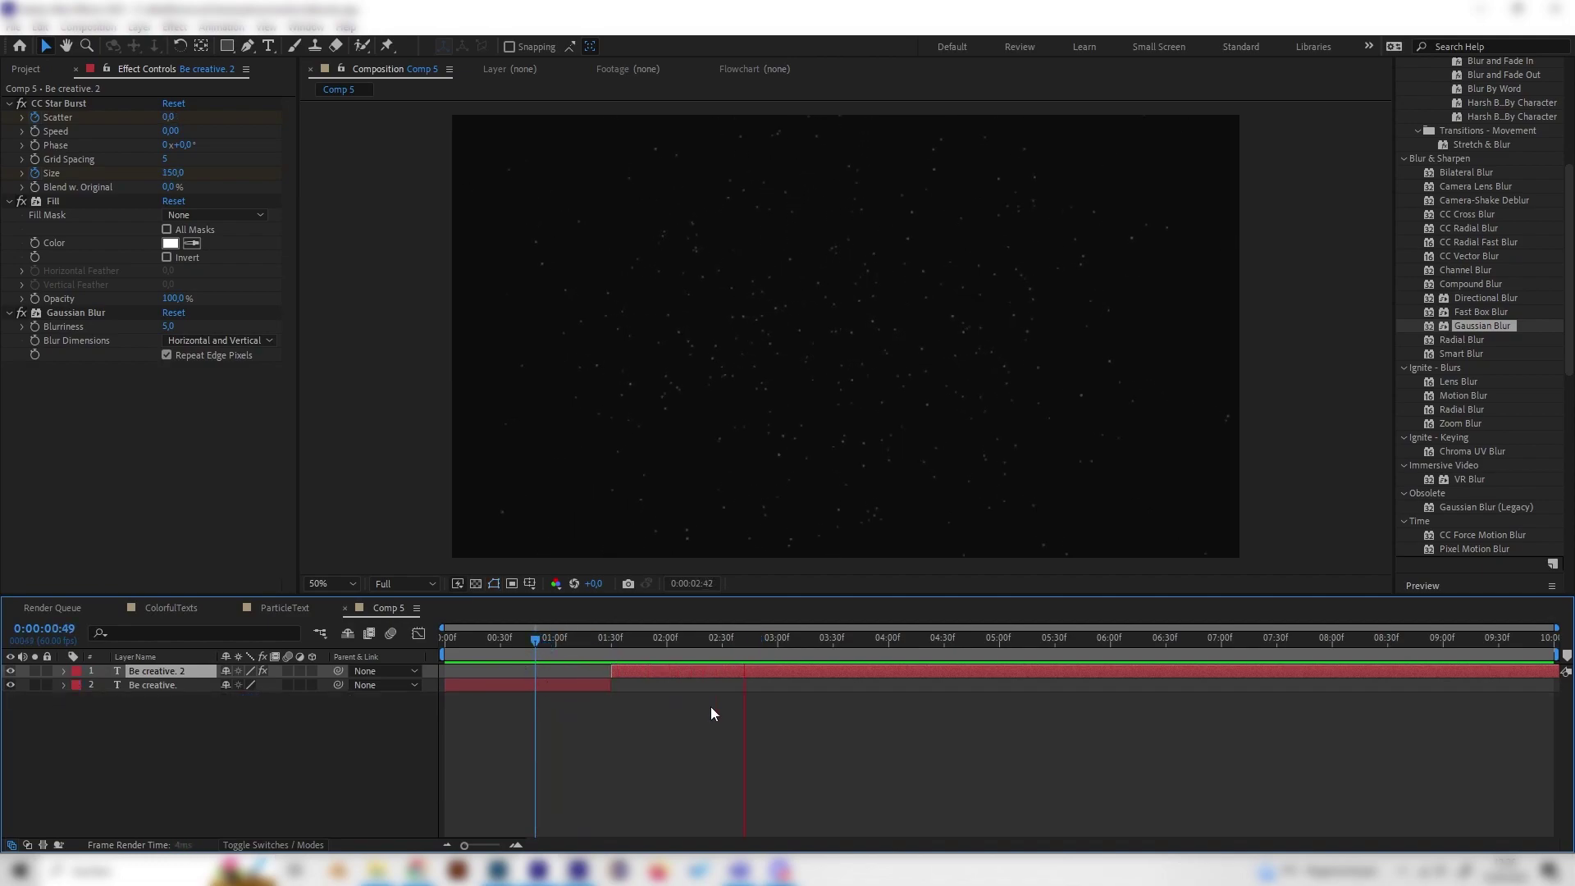
{"action": "mouse_move", "coordinate": [636, 645]}
{"action": "left_mouse_down"}
{"action": "mouse_move", "coordinate": [621, 642]}
{"action": "mouse_move", "coordinate": [708, 637]}
{"action": "left_mouse_up"}
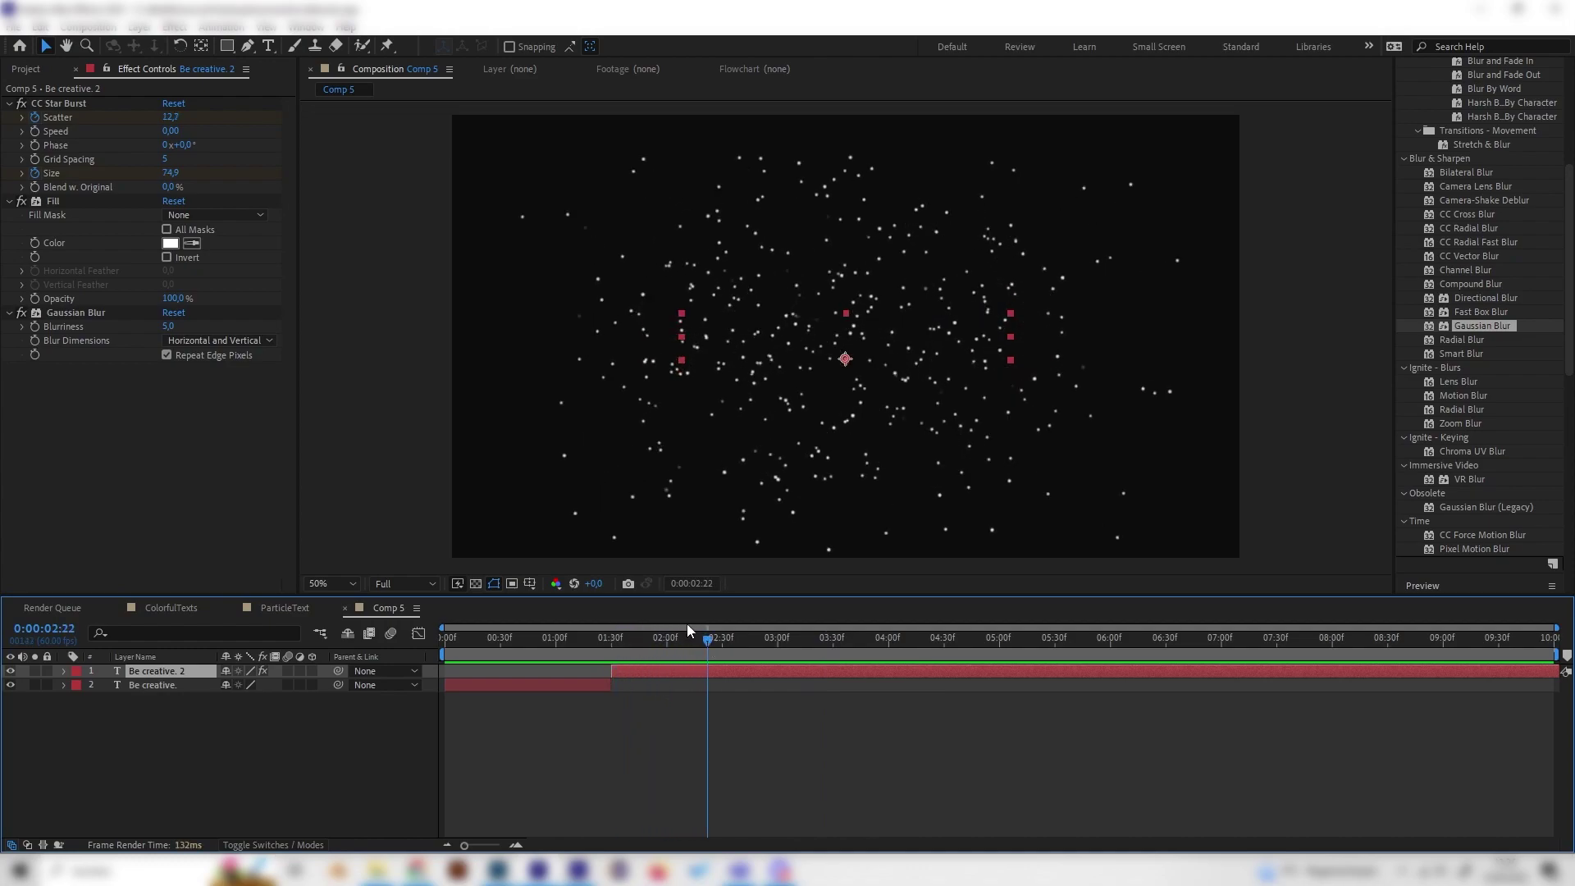
{"action": "left_click", "coordinate": [139, 524]}
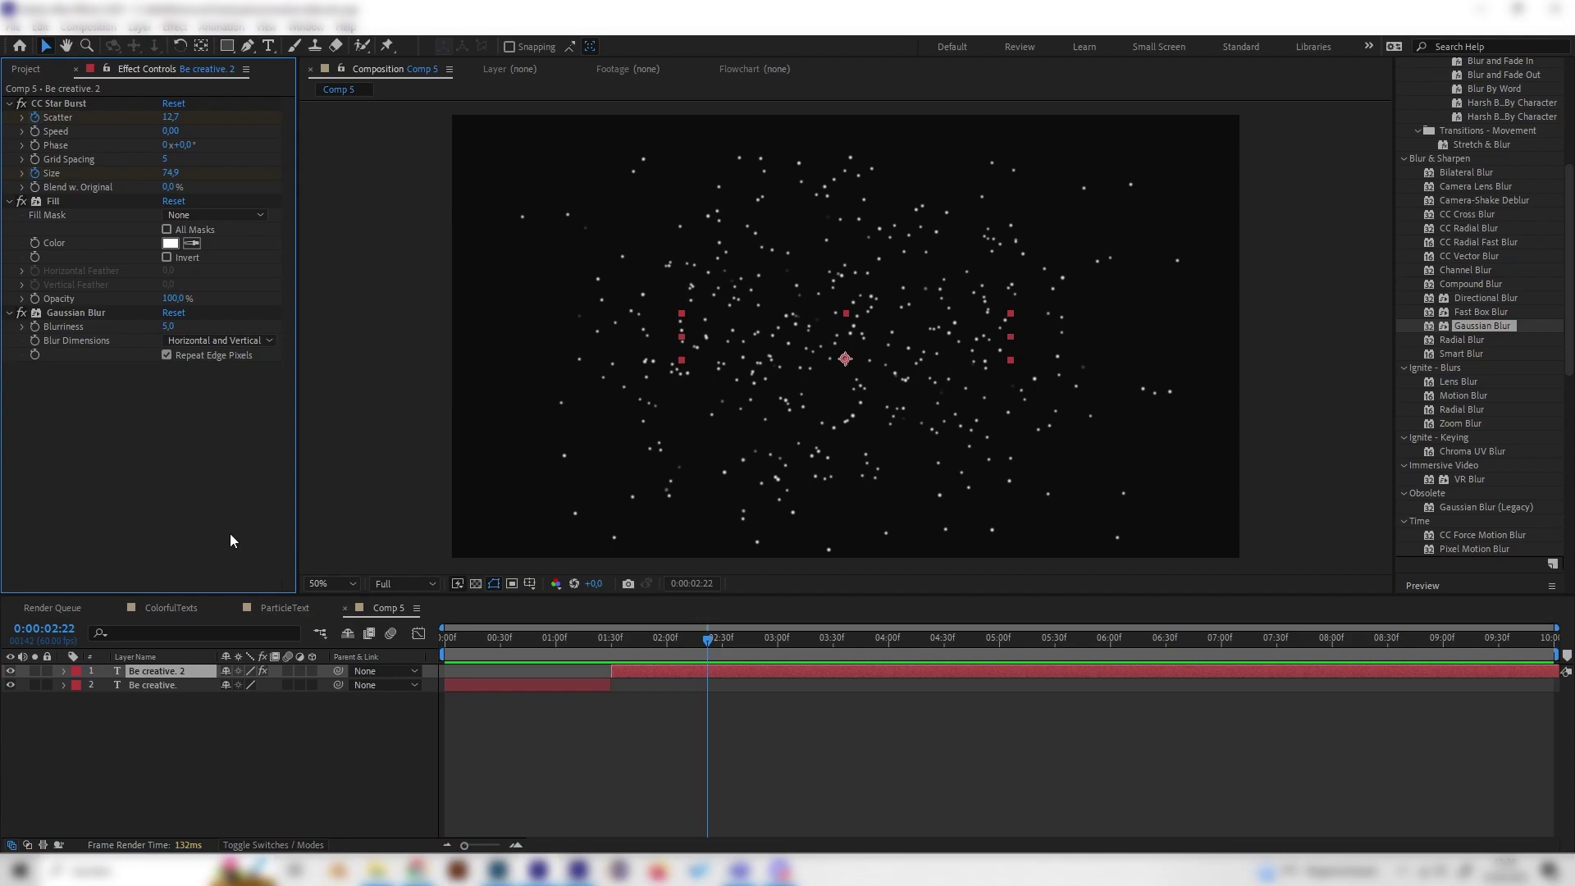
Pre-compose the burst layer as Be creative. 2 Comp 1, moving all attributes.
{"action": "right_click", "coordinate": [193, 669]}
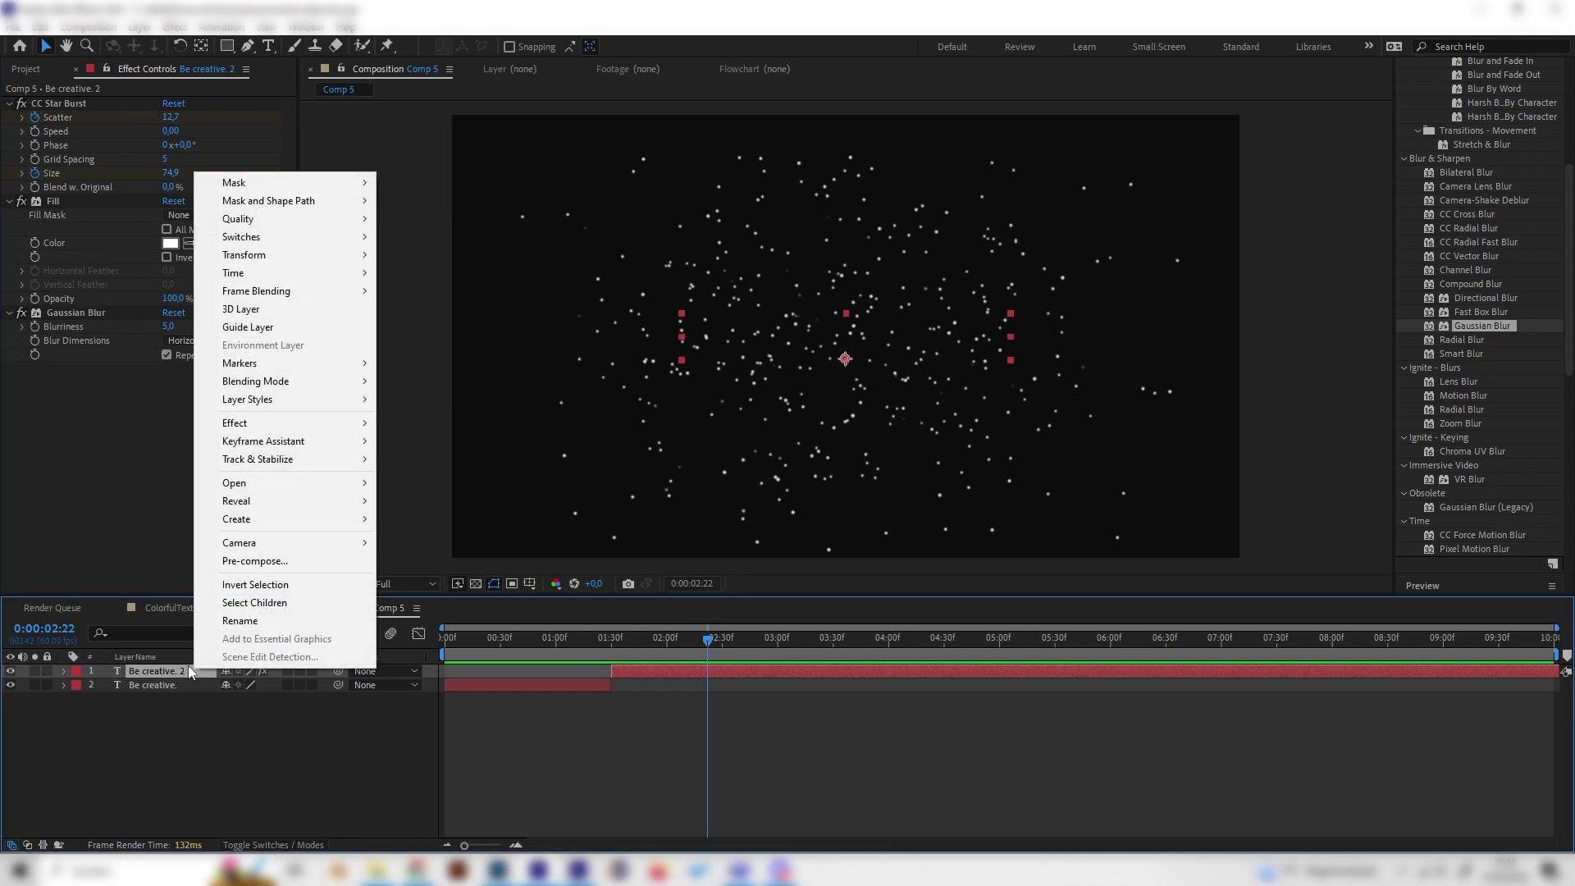
{"action": "left_click", "coordinate": [253, 561]}
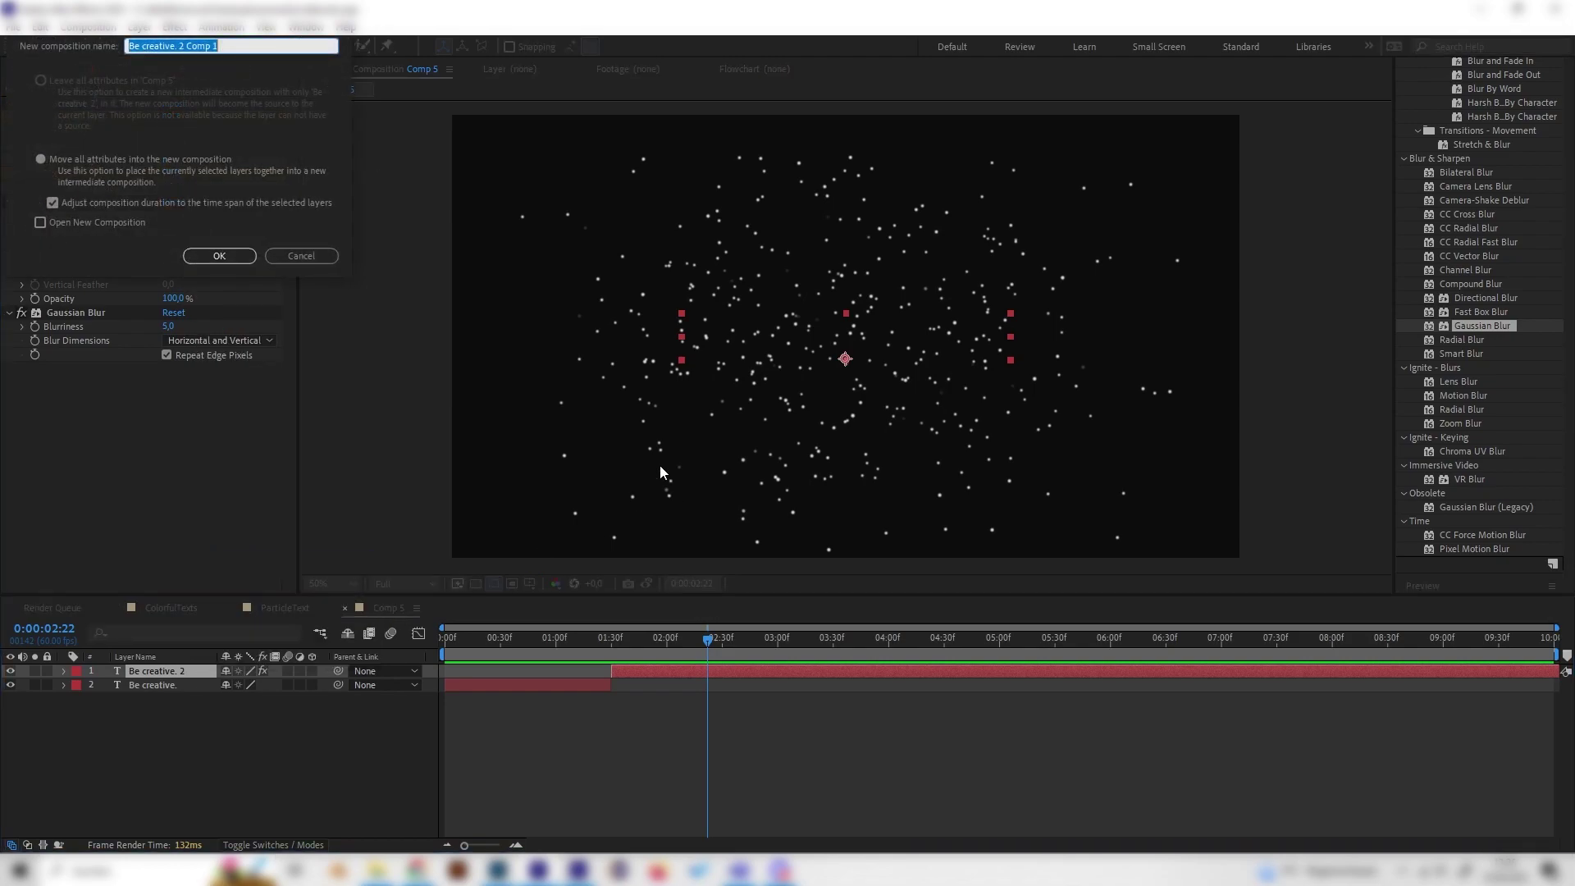
{"action": "left_click", "coordinate": [240, 262]}
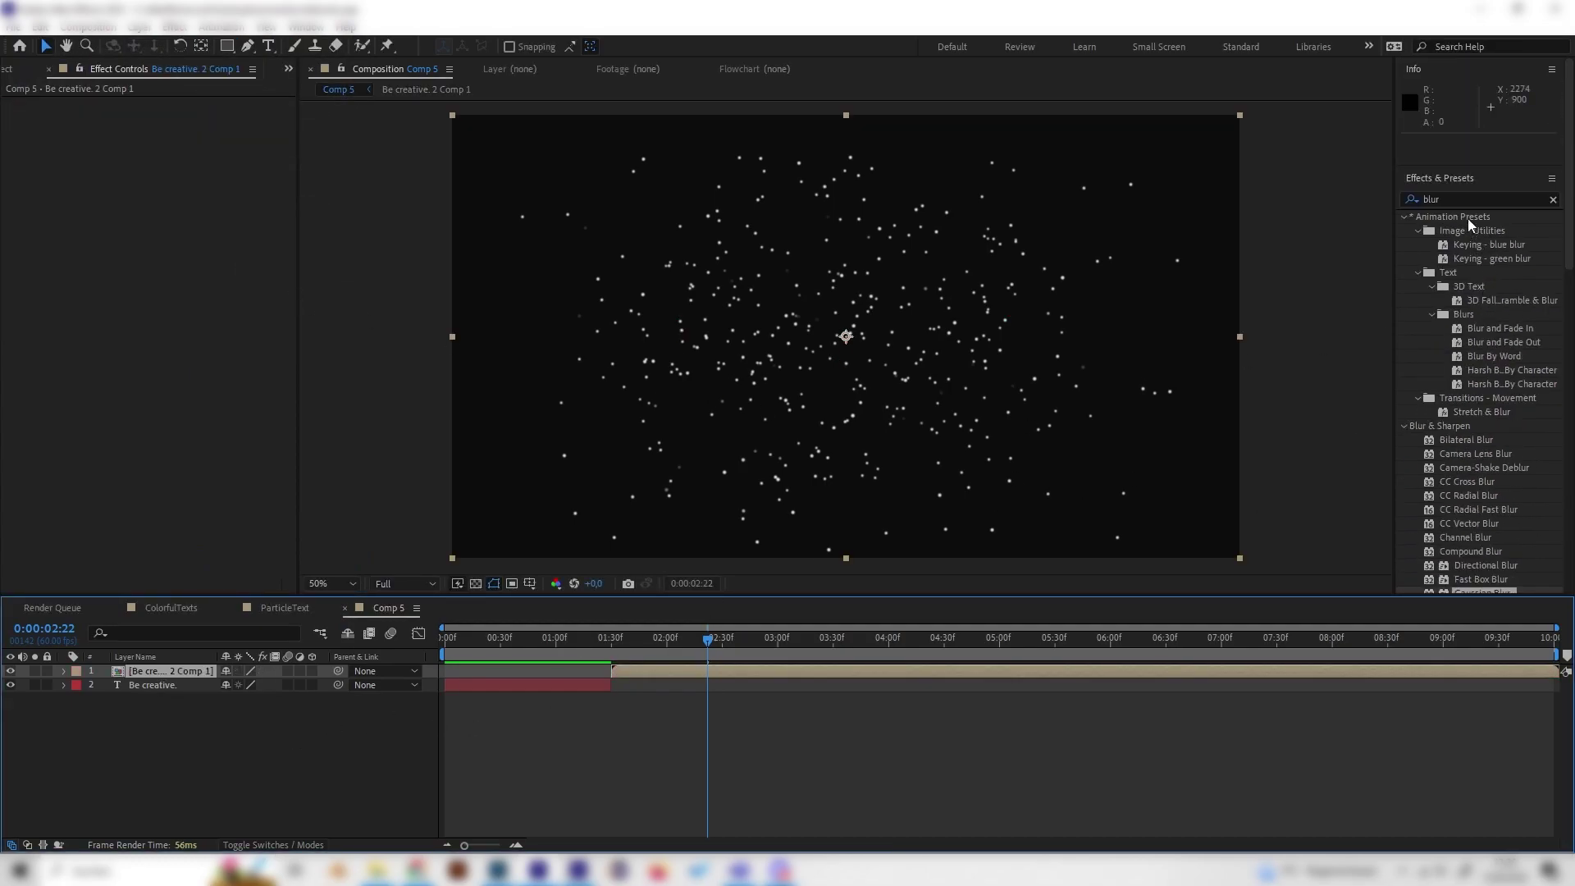
Find Pixel Motion Blur via a 'motion' search, apply it to the precomp, and set Shutter Angle 550.
{"action": "left_click", "coordinate": [1477, 199]}
{"action": "type", "text": "mot"}
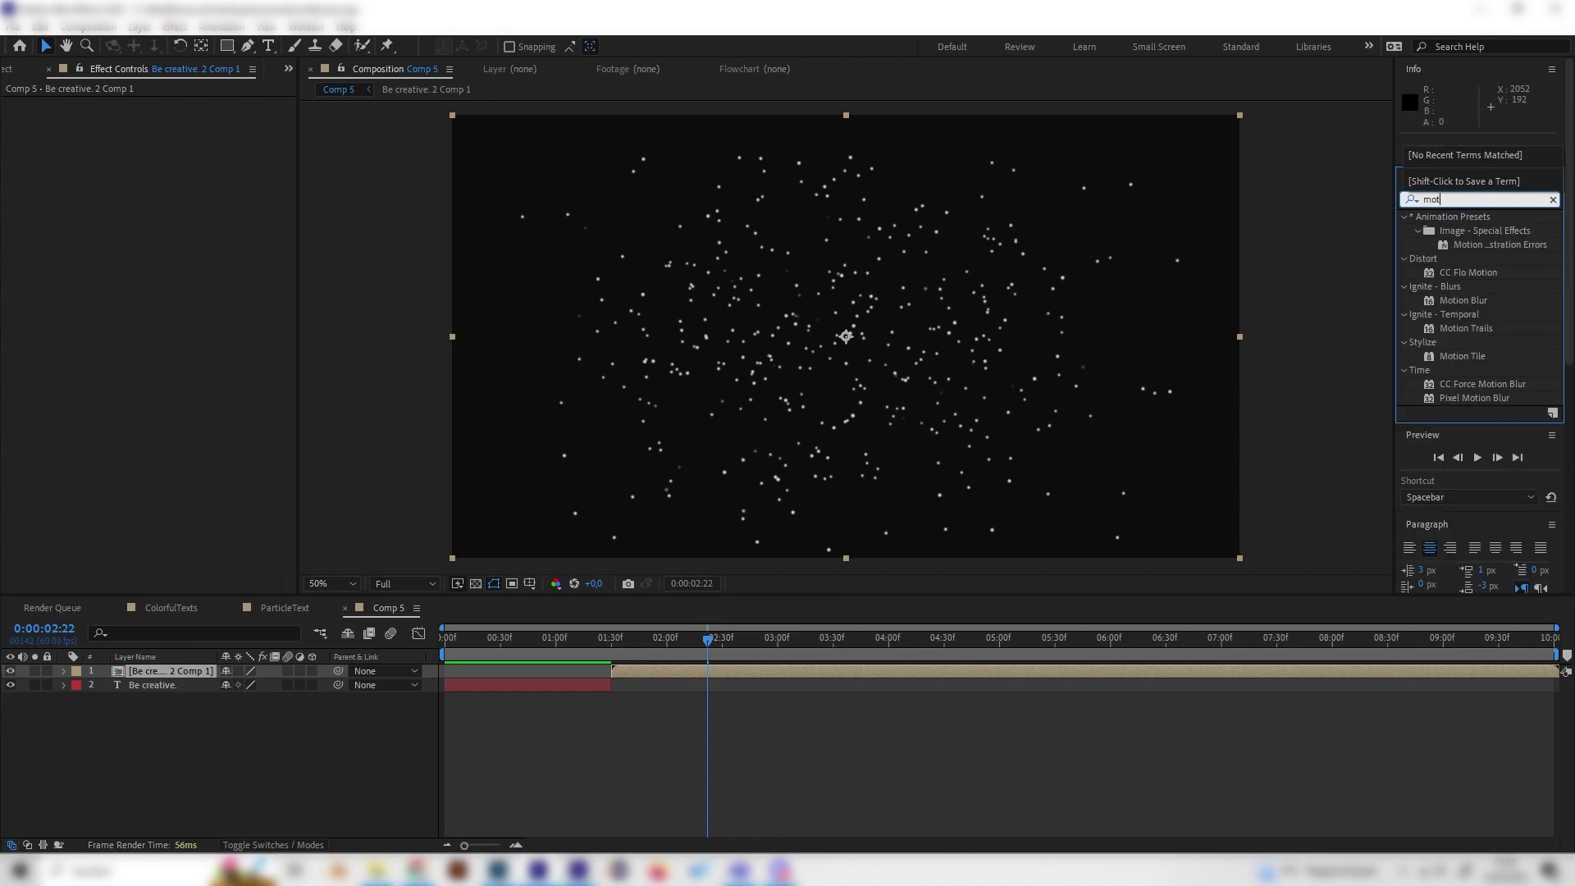
{"action": "type", "text": "ion"}
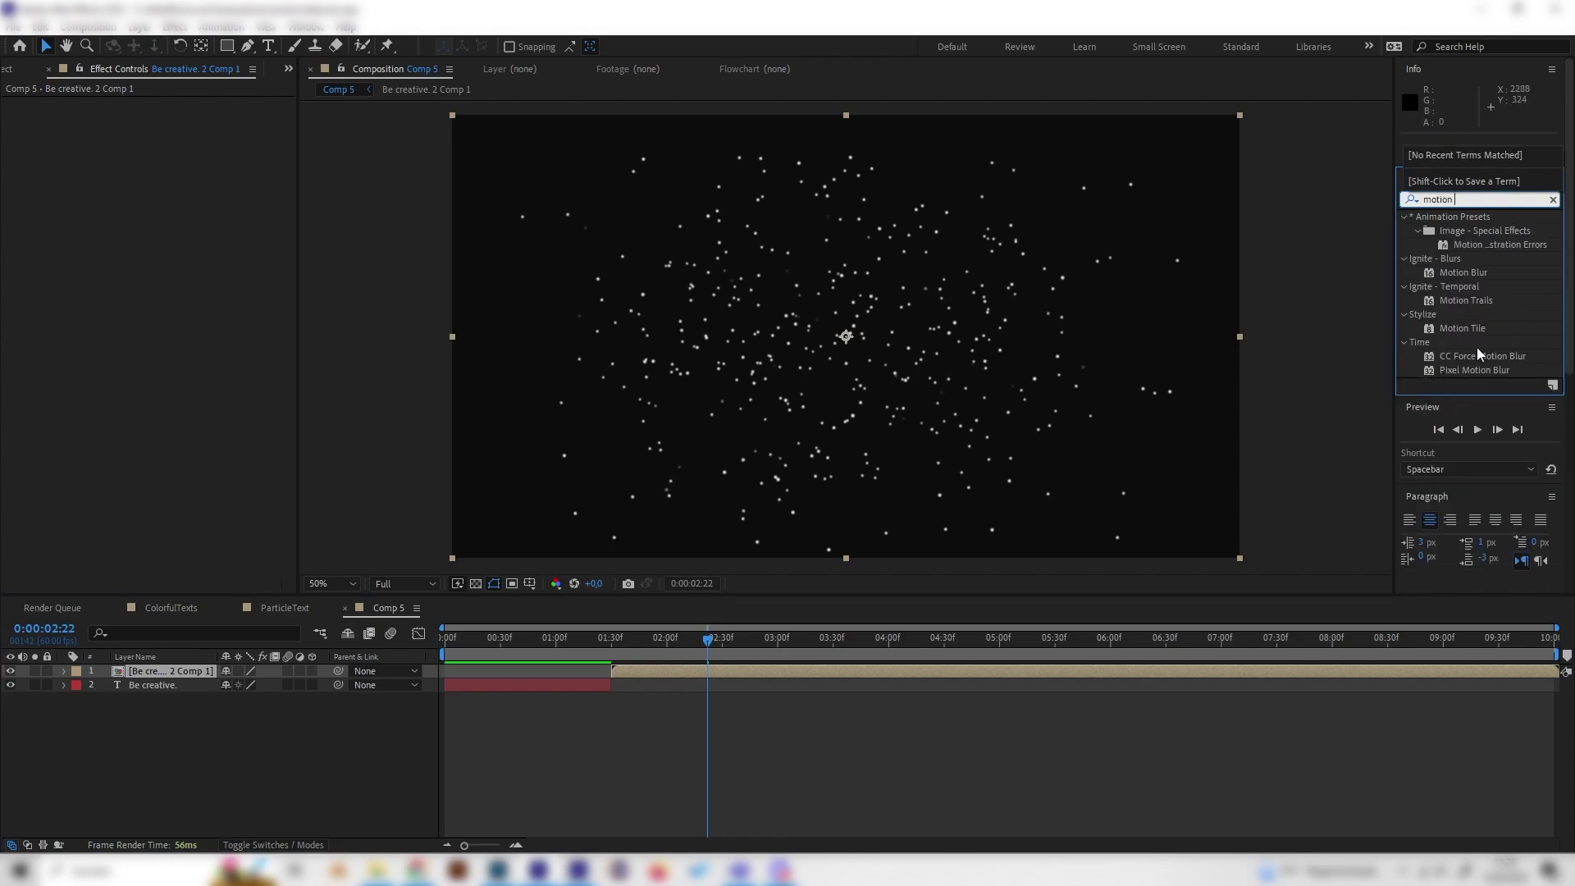
{"action": "left_click", "coordinate": [1483, 370]}
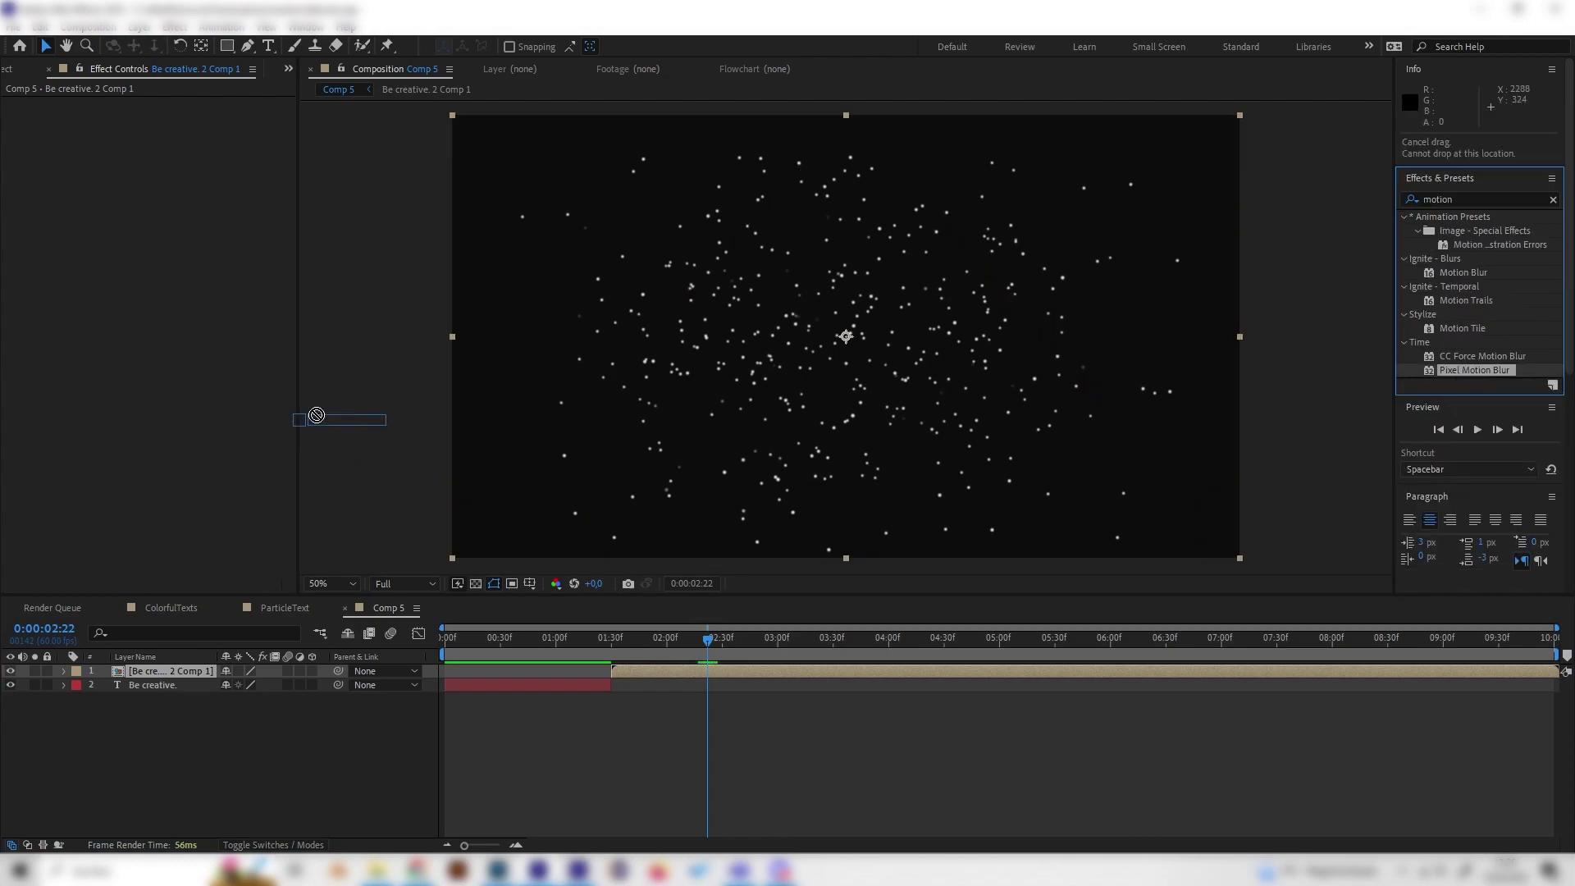
{"action": "left_click_drag", "start_coordinate": [1458, 374], "coordinate": [208, 351]}
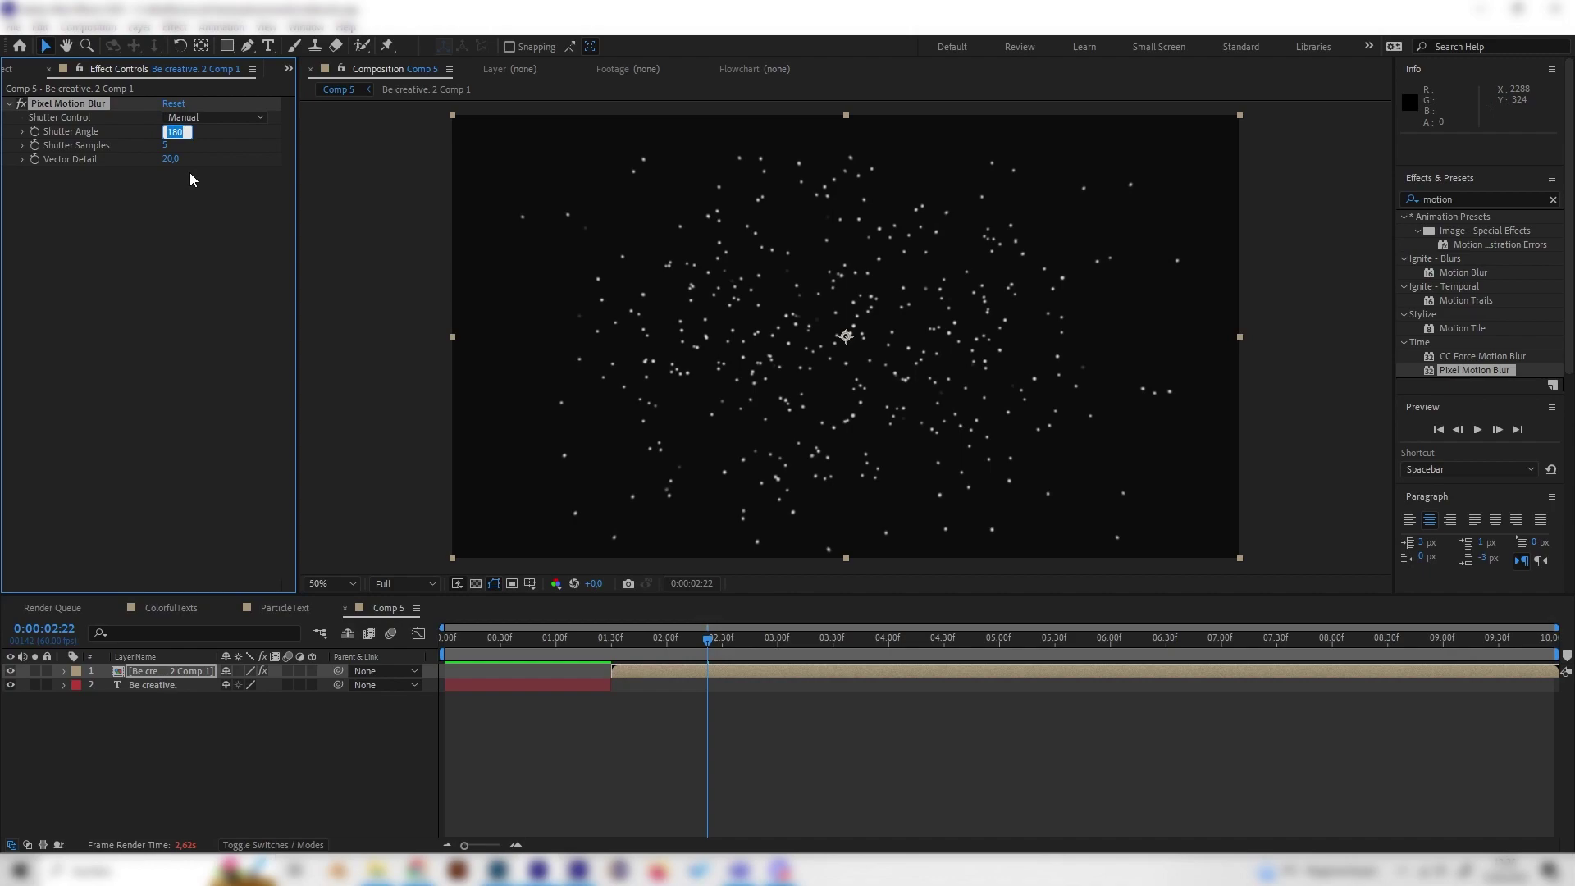
{"action": "type", "text": "550"}
{"action": "key", "text": "Return"}
{"action": "left_click_drag", "start_coordinate": [667, 641], "coordinate": [532, 649]}
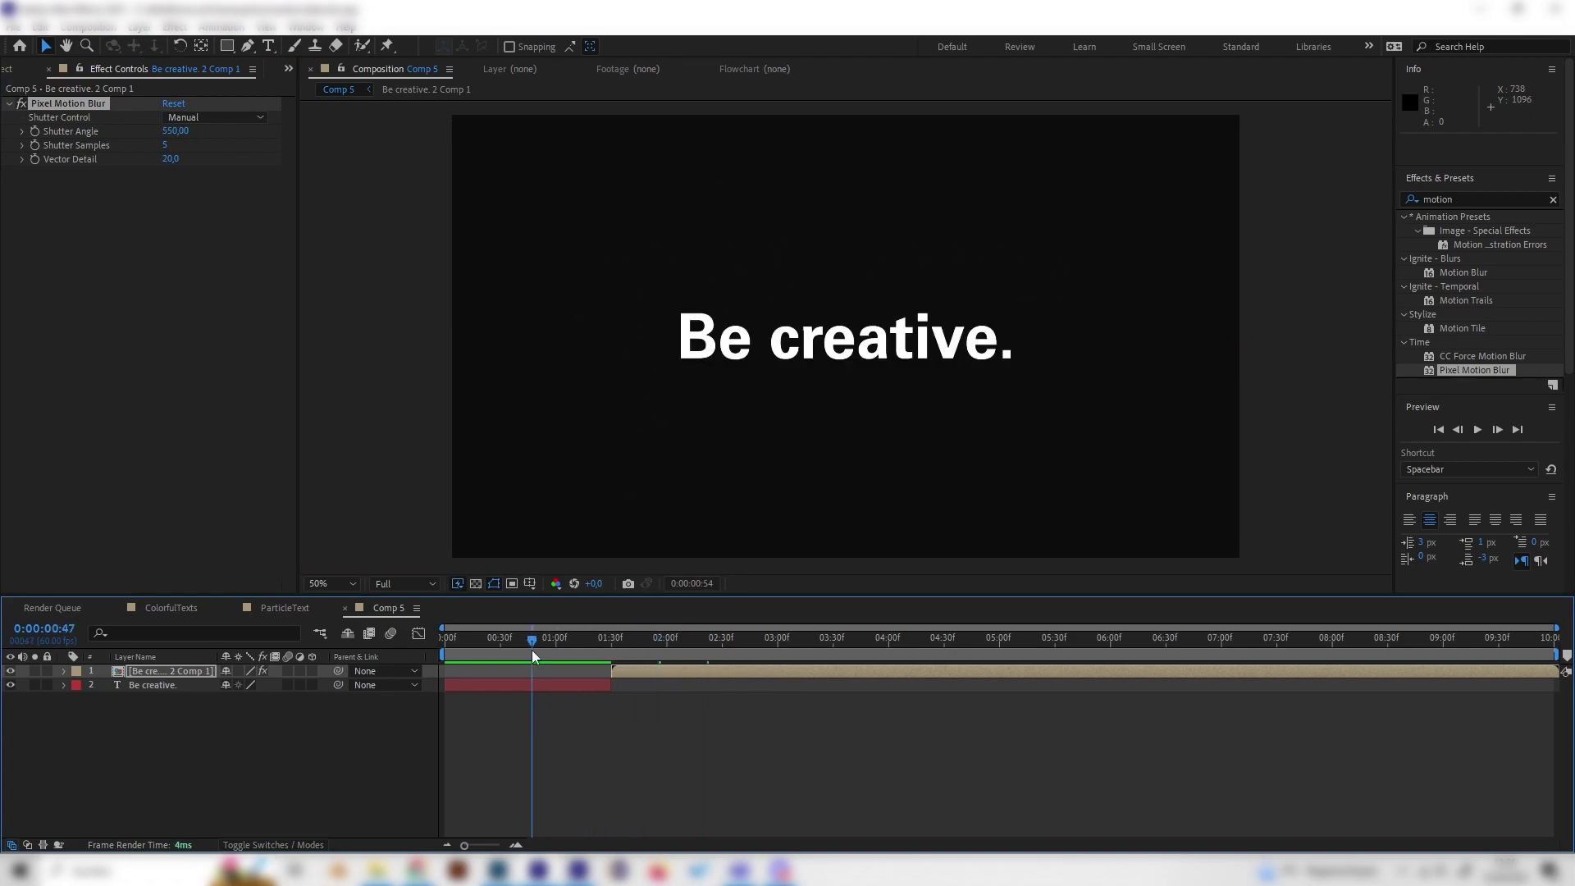
{"action": "key", "text": "space"}
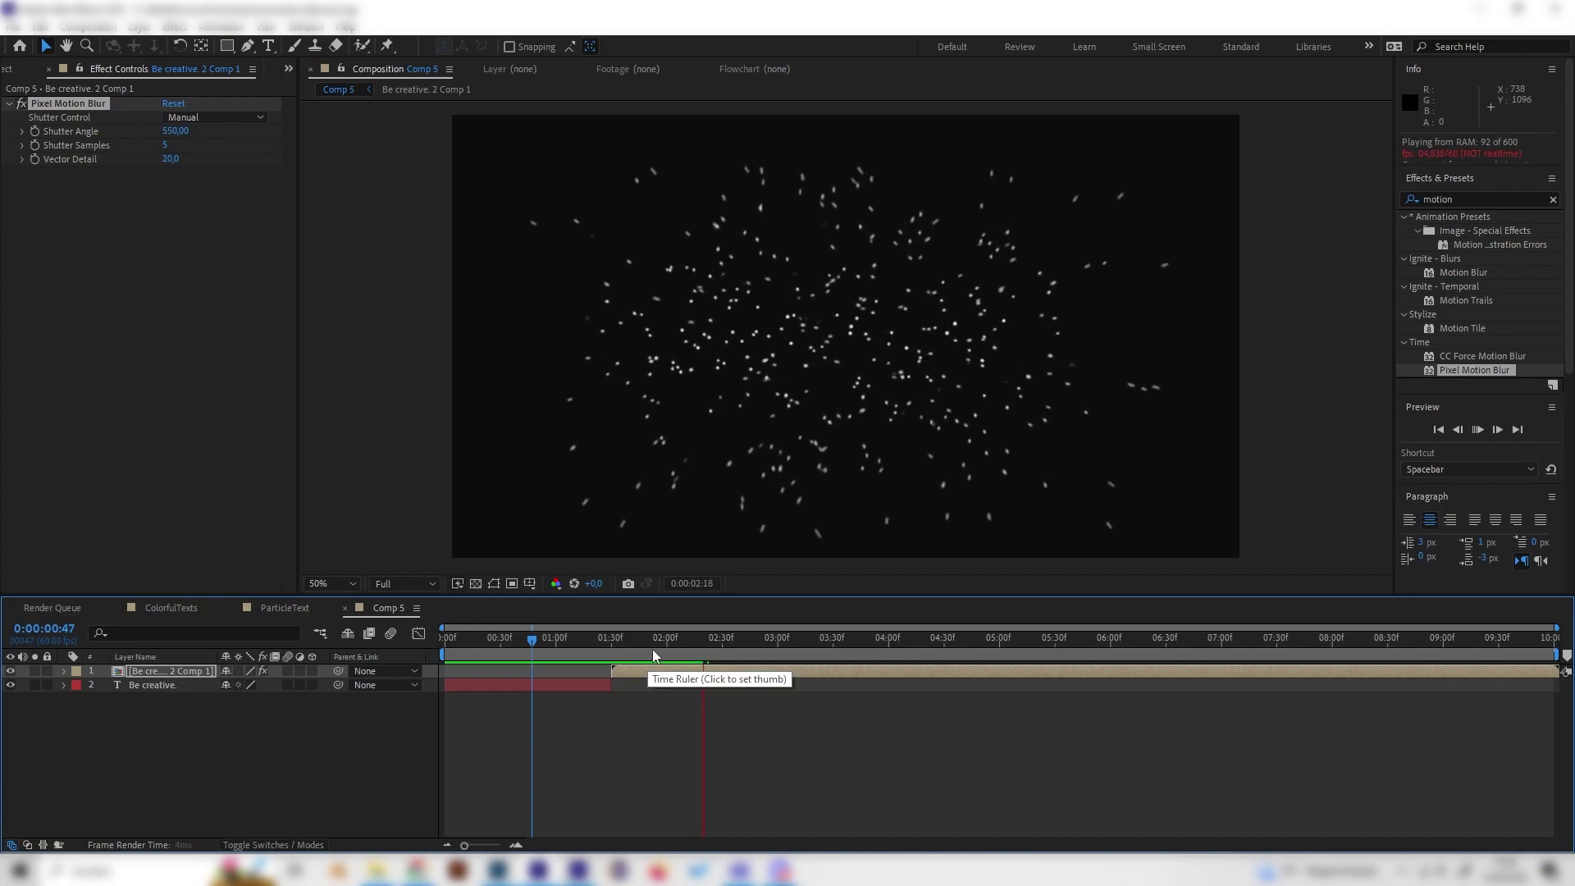
{"action": "key", "text": "space"}
{"action": "mouse_move", "coordinate": [681, 647]}
{"action": "left_mouse_down"}
{"action": "mouse_move", "coordinate": [547, 640]}
{"action": "mouse_move", "coordinate": [746, 635]}
{"action": "mouse_move", "coordinate": [536, 629]}
{"action": "mouse_move", "coordinate": [627, 620]}
{"action": "mouse_move", "coordinate": [596, 615]}
{"action": "left_mouse_up"}
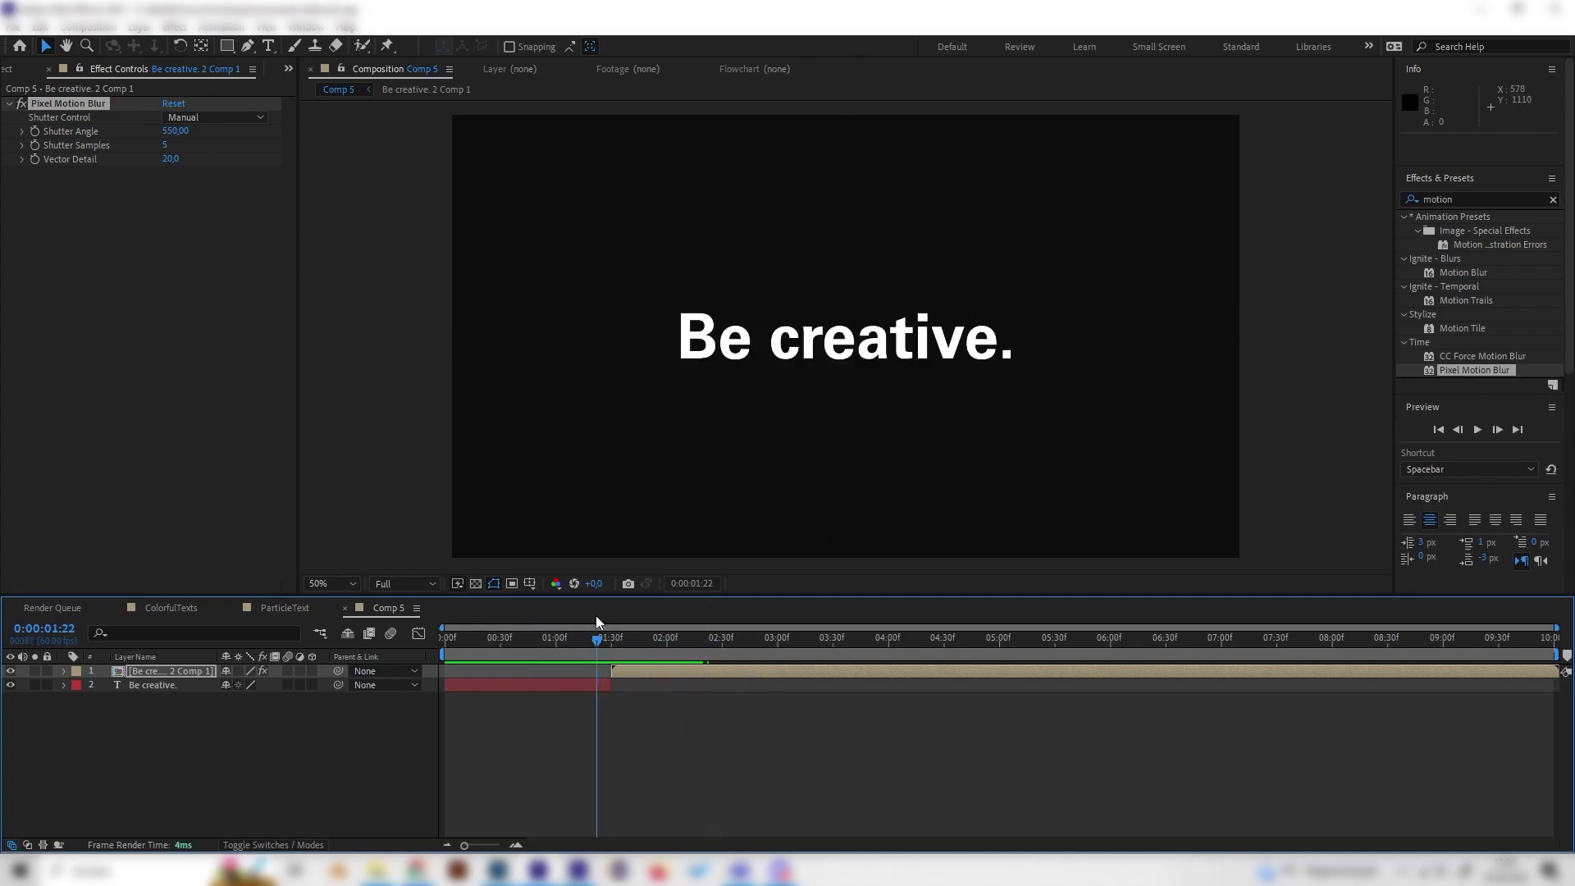